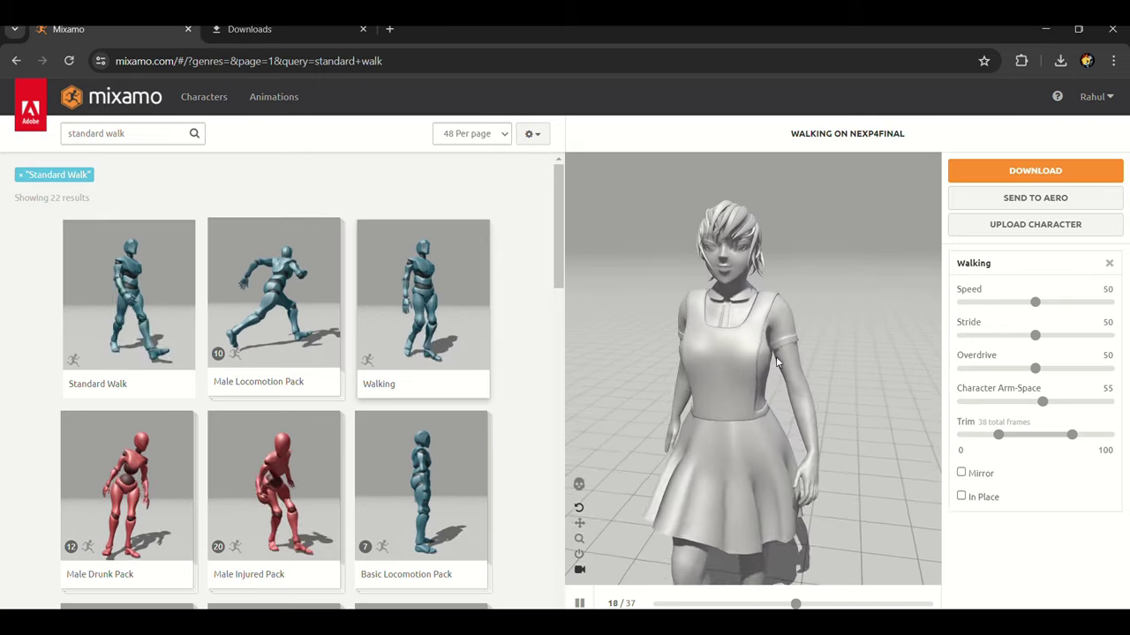
Step: Orbit the Mixamo preview to view the walking character diagonally
{"action": "left_click_drag", "start_coordinate": [828, 359], "coordinate": [726, 353]}
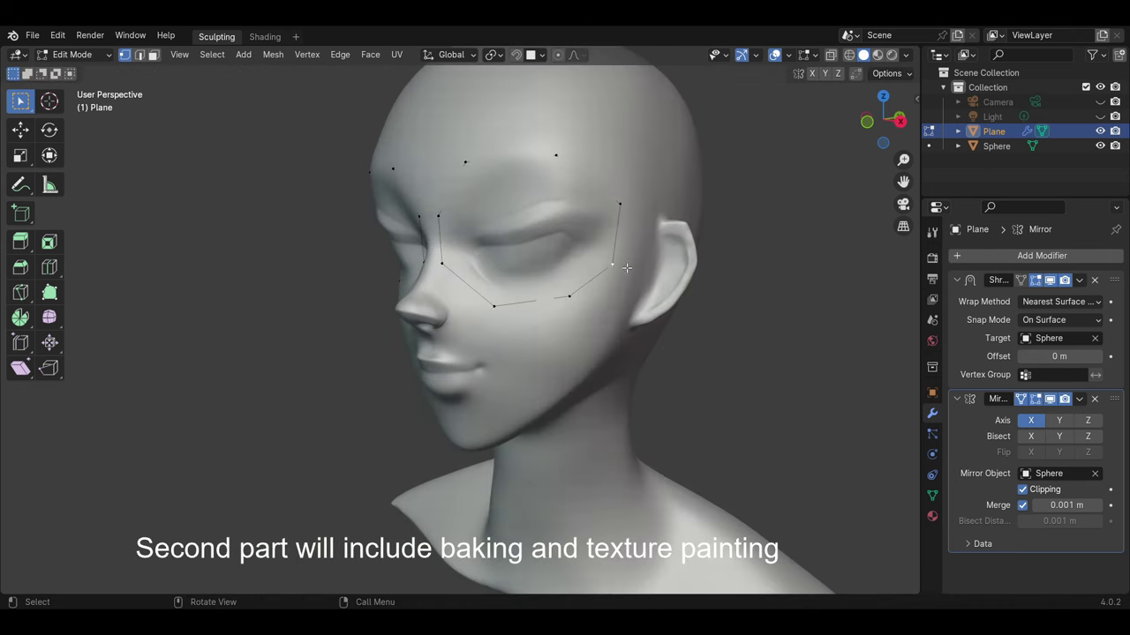
Step: Extend the eye loop with a new vertex at the outer brow
{"action": "key", "text": "x"}
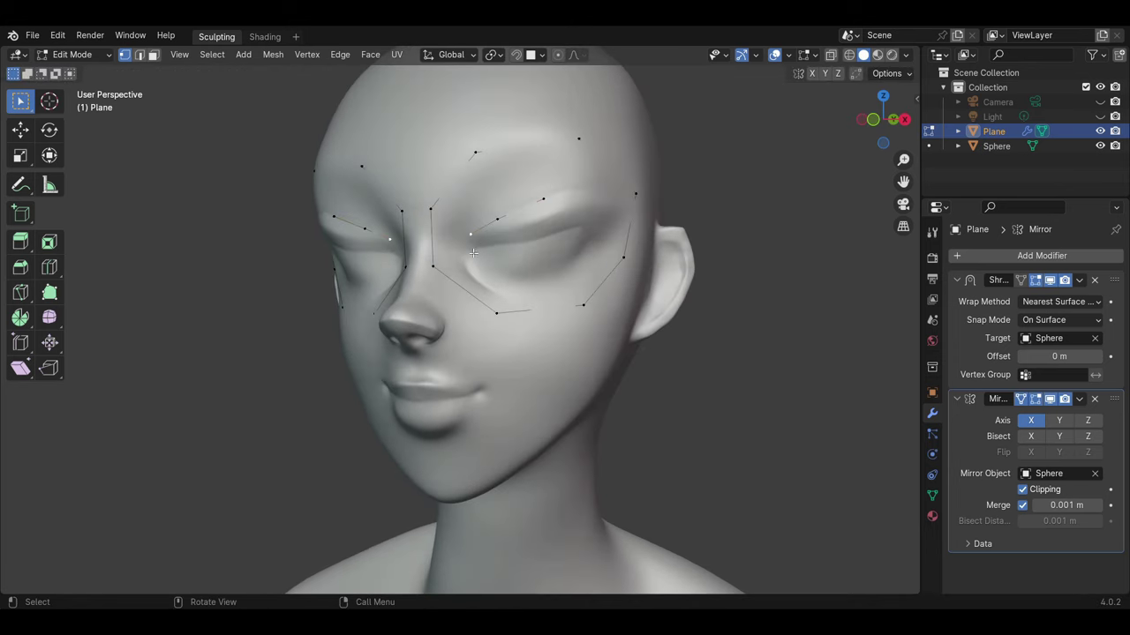
{"action": "key", "text": "e"}
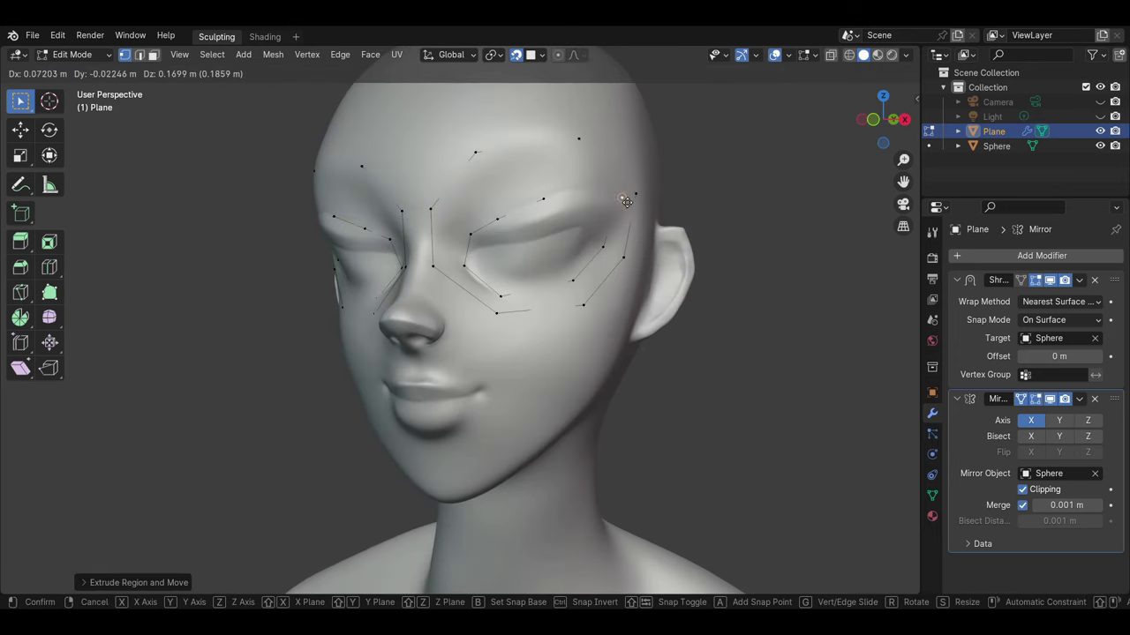
{"action": "left_click", "coordinate": [625, 204]}
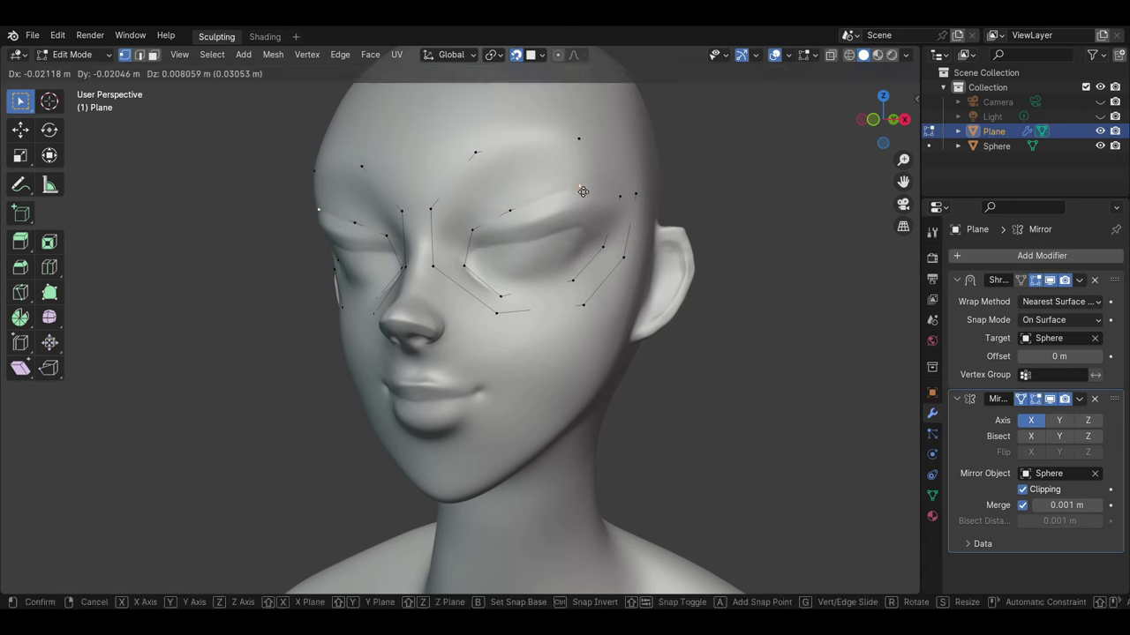
{"action": "middle_click_drag", "start_coordinate": [466, 262], "coordinate": [492, 241]}
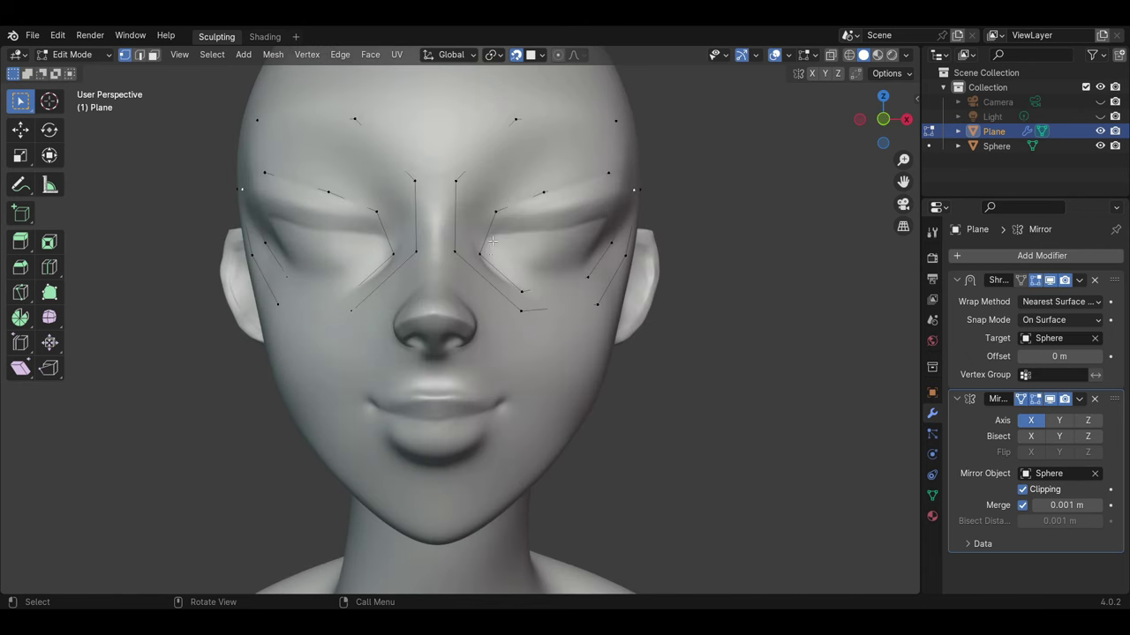
{"action": "scroll", "coordinate": [498, 218], "scroll_direction": "down", "scroll_amount": 3}
{"action": "middle_click_drag", "start_coordinate": [450, 318], "coordinate": [448, 307], "text": "shift"}
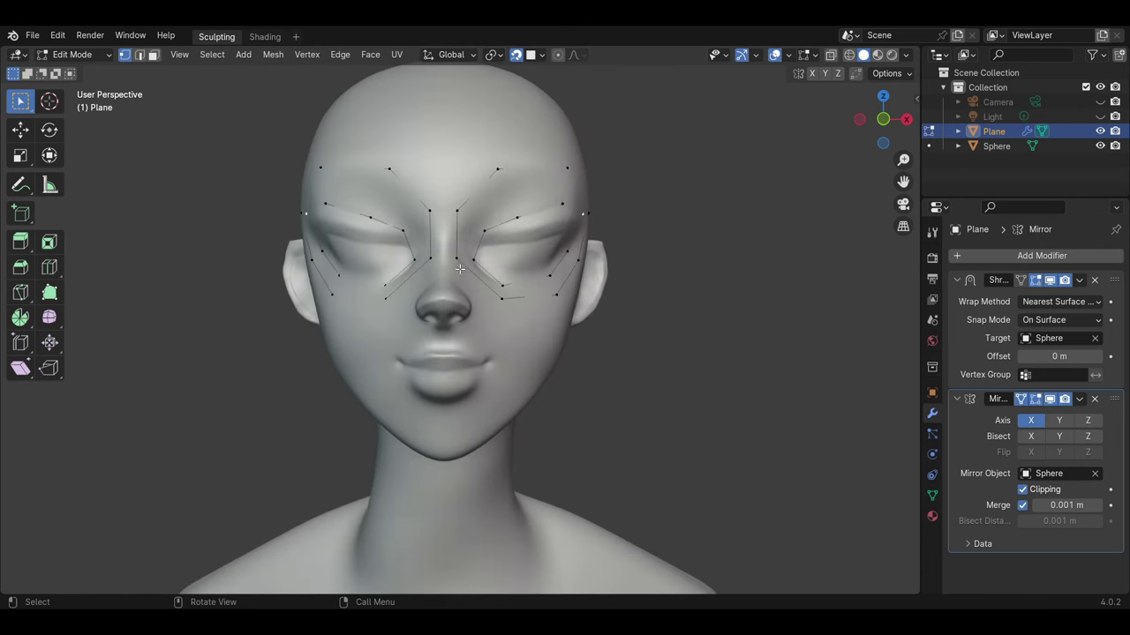
Step: Enable the Retopology overlay so the faces around the eyes become visible
{"action": "left_click", "coordinate": [904, 55]}
{"action": "left_click", "coordinate": [805, 55]}
{"action": "left_click", "coordinate": [745, 159]}
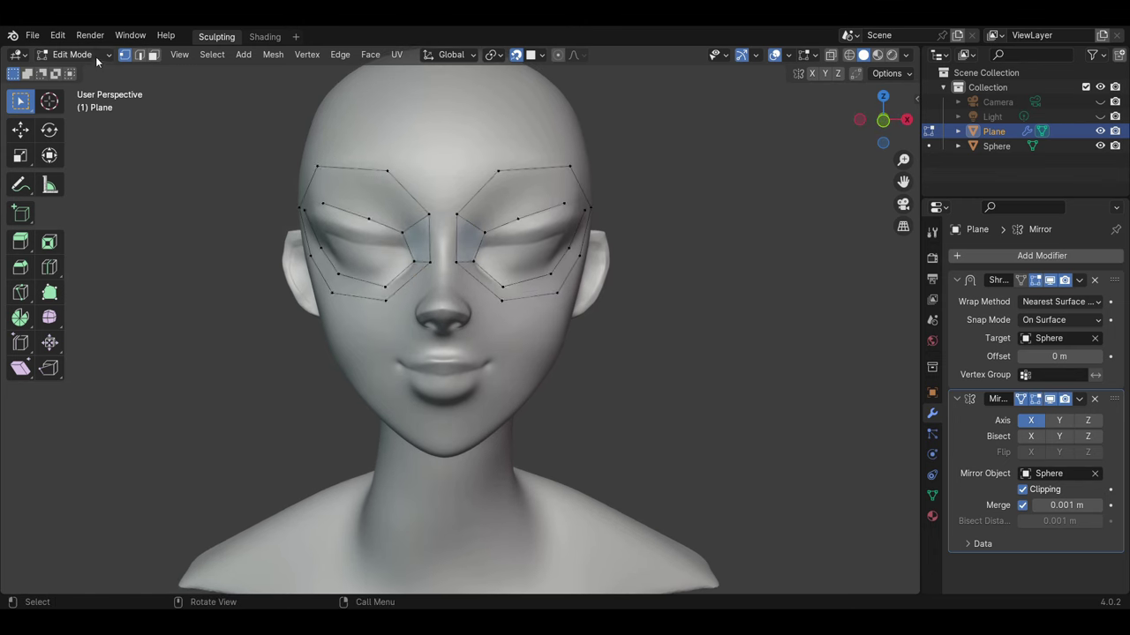
{"action": "mouse_move", "coordinate": [541, 194]}
{"action": "middle_mouse_down"}
{"action": "mouse_move", "coordinate": [582, 192]}
{"action": "mouse_move", "coordinate": [453, 195]}
{"action": "middle_mouse_up"}
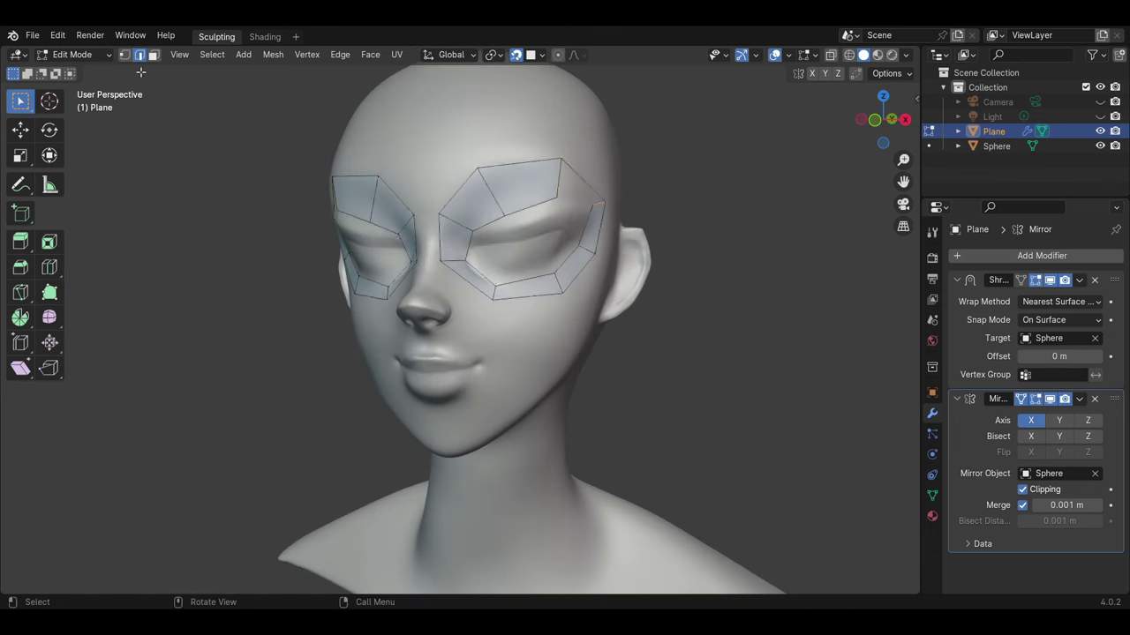
Step: Duplicate two vertices and place them at the nose bridge to start the mouth loop
{"action": "scroll", "coordinate": [472, 323], "scroll_direction": "down", "scroll_amount": 2}
{"action": "mouse_move", "coordinate": [459, 317]}
{"action": "middle_mouse_down"}
{"action": "mouse_move", "coordinate": [472, 323]}
{"action": "mouse_move", "coordinate": [442, 302]}
{"action": "middle_mouse_up"}
{"action": "key", "text": "shift+d"}
{"action": "scroll", "coordinate": [472, 323], "scroll_direction": "up", "scroll_amount": 2}
{"action": "key", "text": "g"}
{"action": "left_click", "coordinate": [472, 323]}
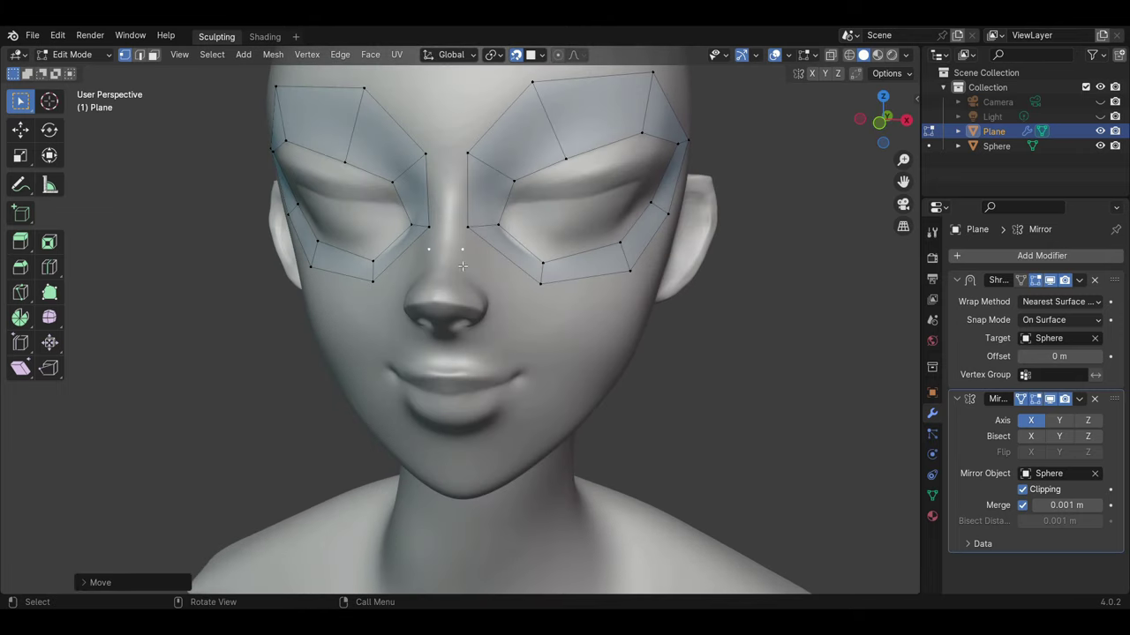
{"action": "key", "text": "g"}
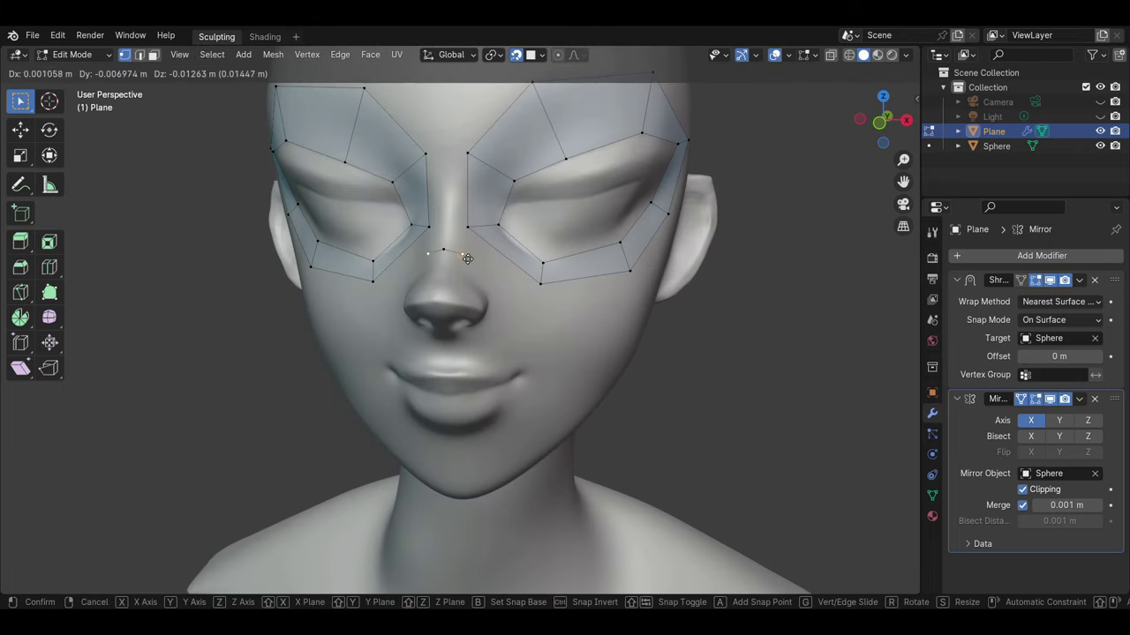
{"action": "left_click", "coordinate": [468, 258]}
Step: Extrude vertices down around the mouth to the chin, cancelling a stray extrusion
{"action": "key", "text": "e"}
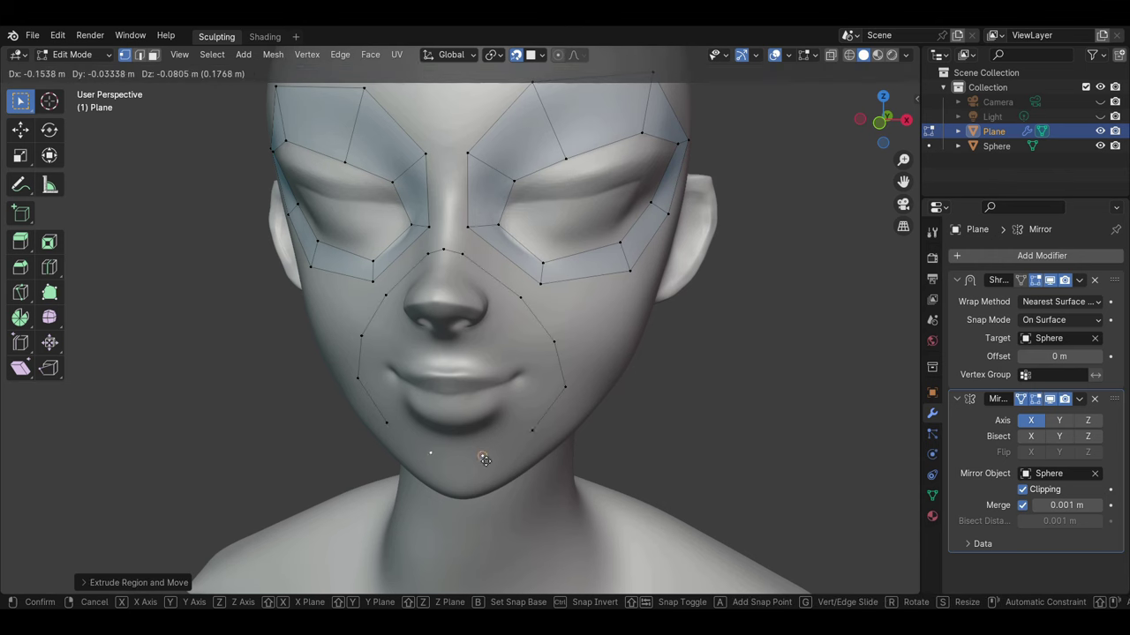
{"action": "left_click", "coordinate": [513, 446]}
{"action": "key", "text": "g"}
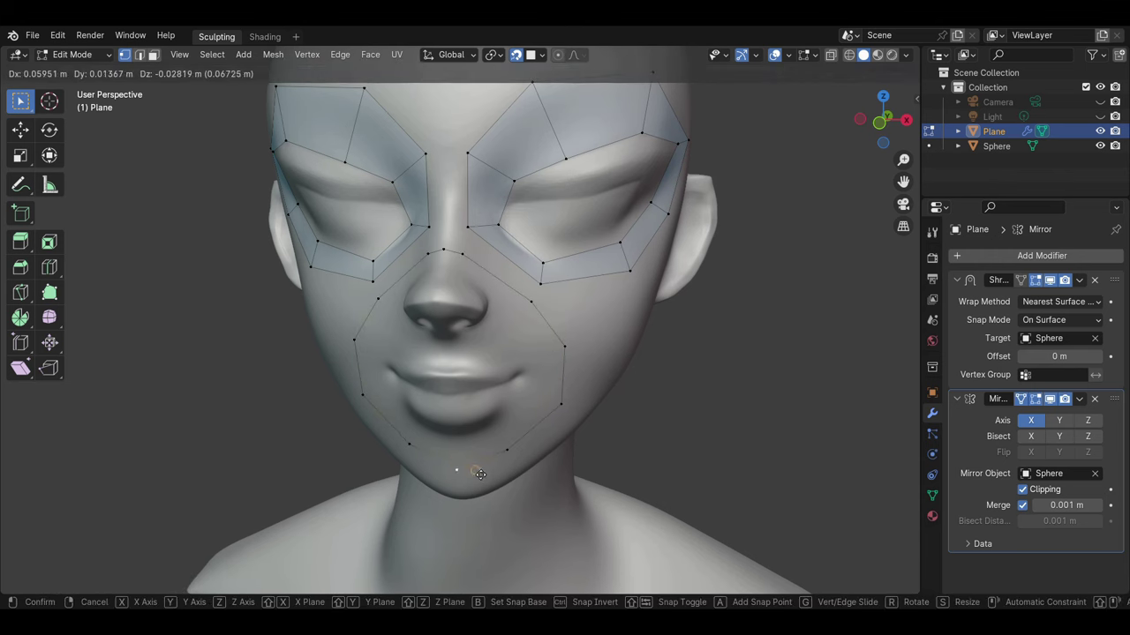
{"action": "middle_click_drag", "start_coordinate": [512, 446], "coordinate": [466, 269]}
{"action": "key", "text": "e"}
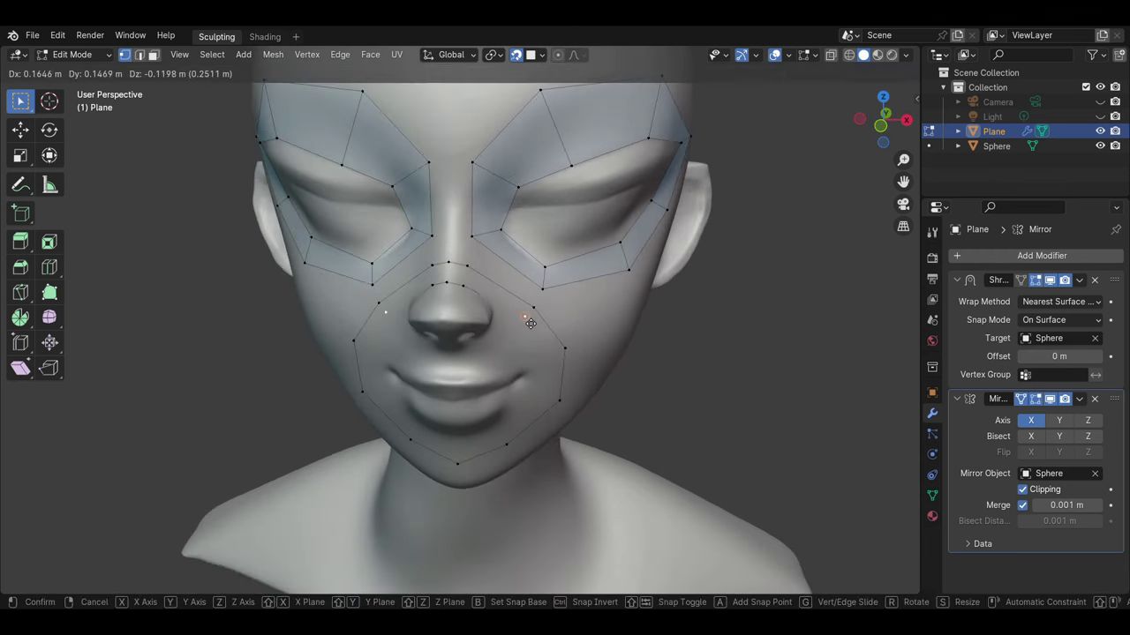
{"action": "right_click", "coordinate": [519, 430]}
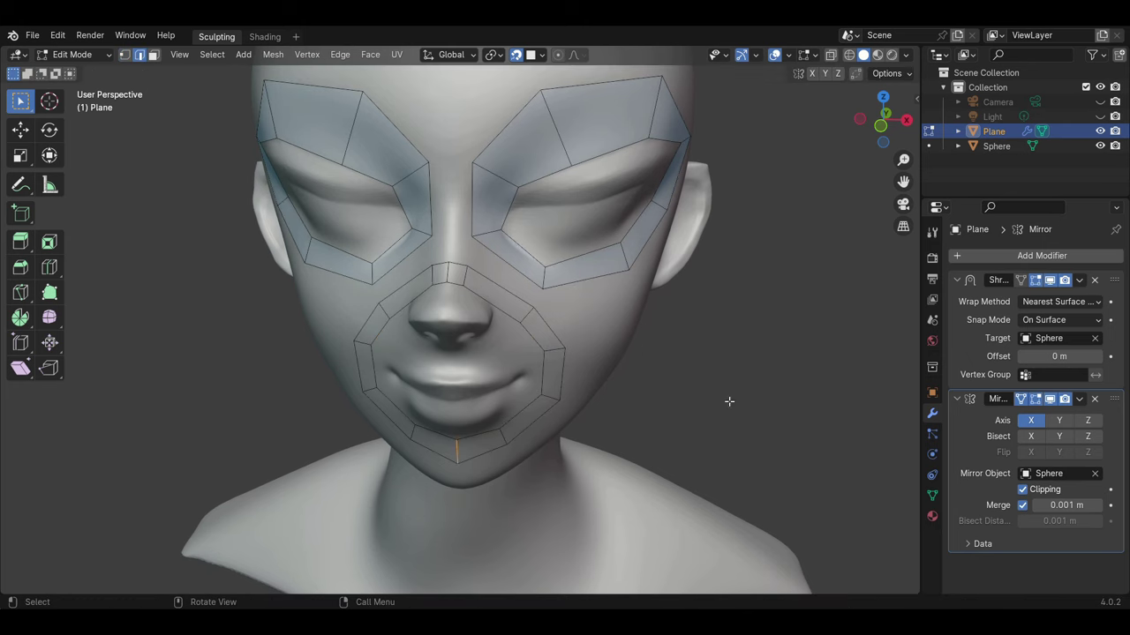
{"action": "middle_click_drag", "start_coordinate": [449, 452], "coordinate": [491, 343]}
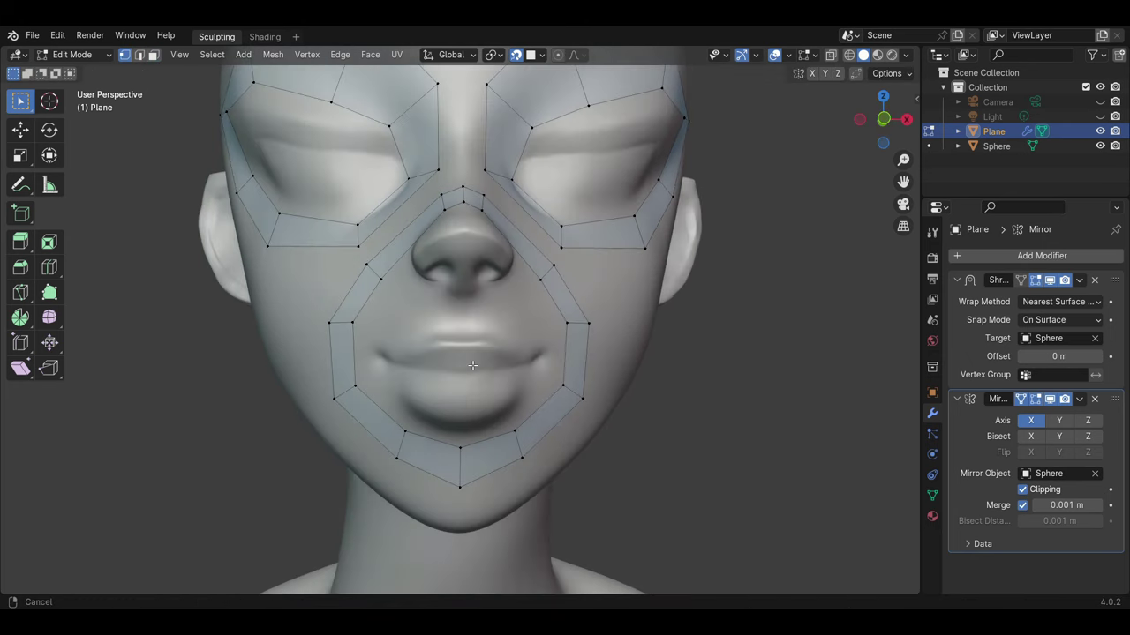
Step: Add vertices along the upper lip and move them into place
{"action": "key", "text": "1"}
{"action": "key", "text": "g"}
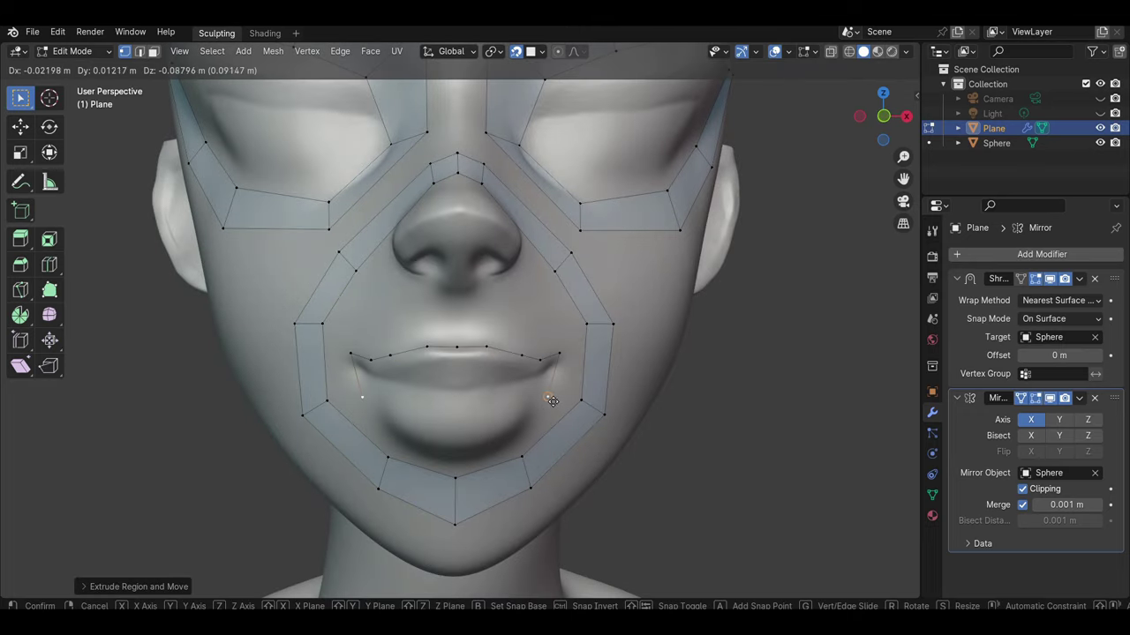
{"action": "left_click", "coordinate": [525, 436]}
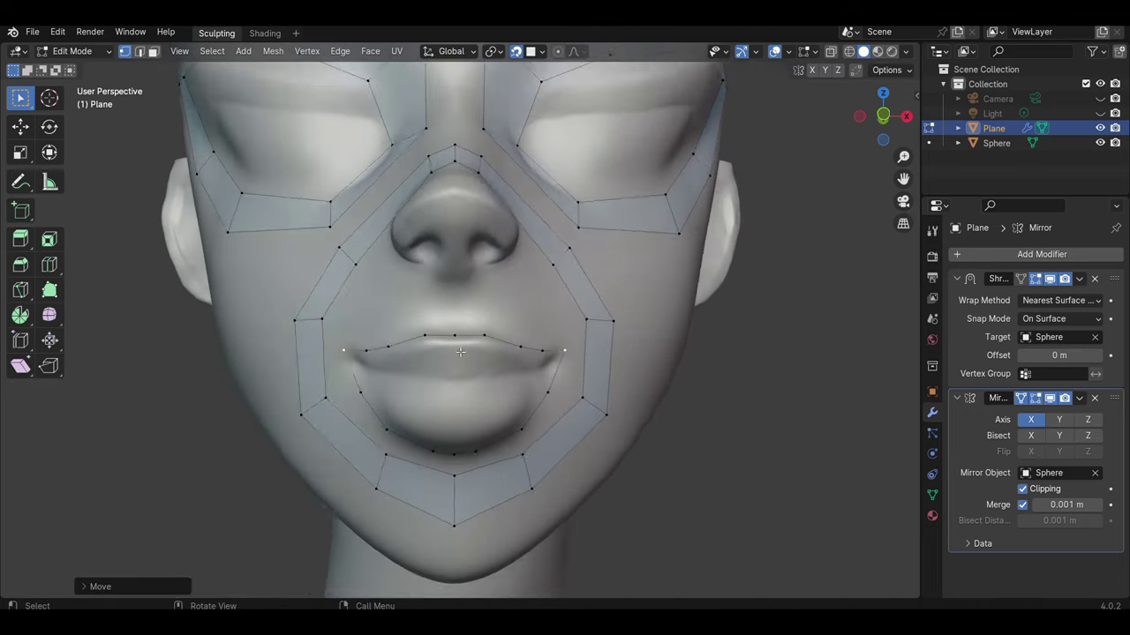
{"action": "middle_click_drag", "start_coordinate": [558, 362], "coordinate": [491, 343]}
{"action": "key", "text": "2"}
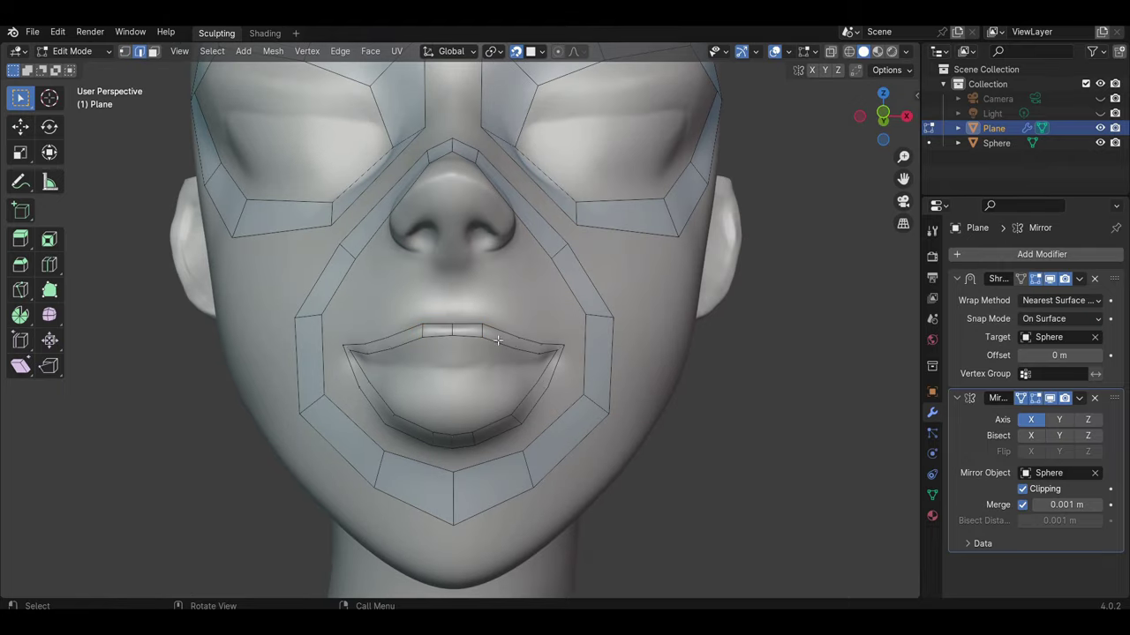
{"action": "key", "text": "1"}
{"action": "scroll", "coordinate": [537, 351], "scroll_direction": "up", "scroll_amount": 2}
{"action": "key", "text": "g"}
{"action": "left_click", "coordinate": [442, 402]}
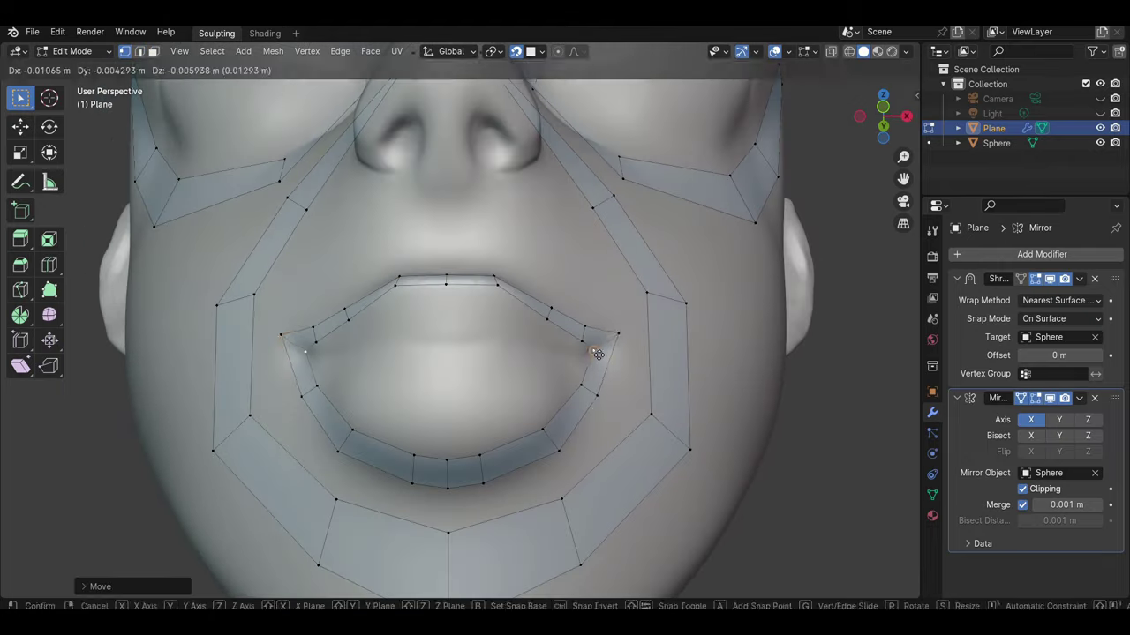
{"action": "scroll", "coordinate": [442, 403], "scroll_direction": "up", "scroll_amount": 1}
{"action": "middle_click_drag", "start_coordinate": [442, 402], "coordinate": [458, 375]}
Step: Duplicate a new inner loop along the mouth line inside the lips
{"action": "key", "text": "shift+d"}
{"action": "scroll", "coordinate": [465, 367], "scroll_direction": "down", "scroll_amount": 6}
{"action": "scroll", "coordinate": [464, 367], "scroll_direction": "up", "scroll_amount": 6}
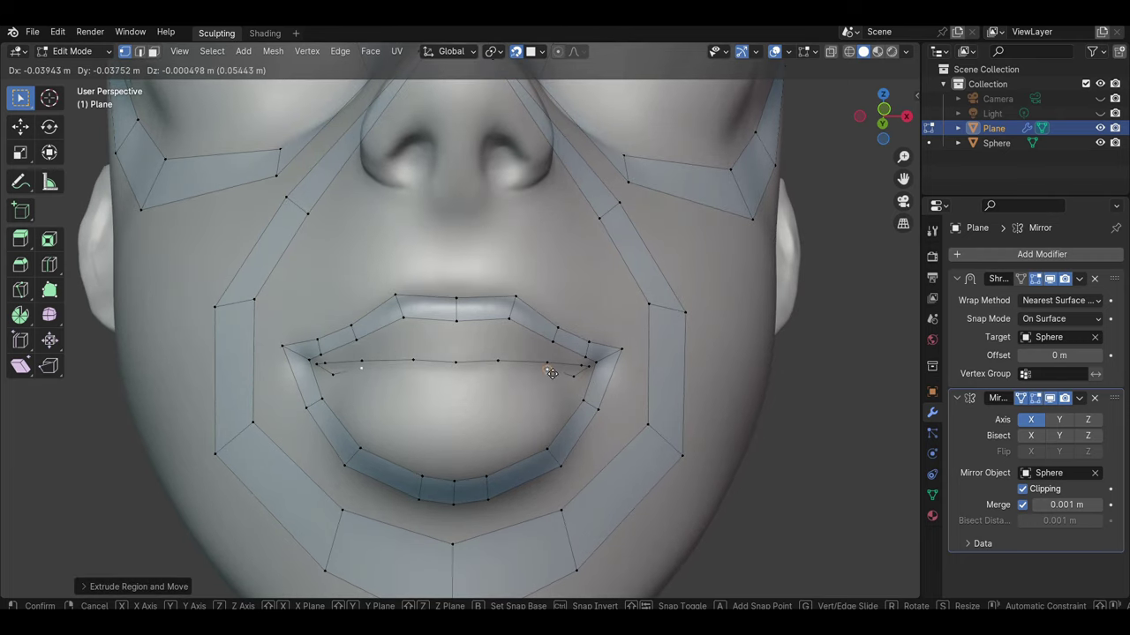
{"action": "left_click", "coordinate": [462, 374]}
{"action": "scroll", "coordinate": [423, 398], "scroll_direction": "up", "scroll_amount": 1}
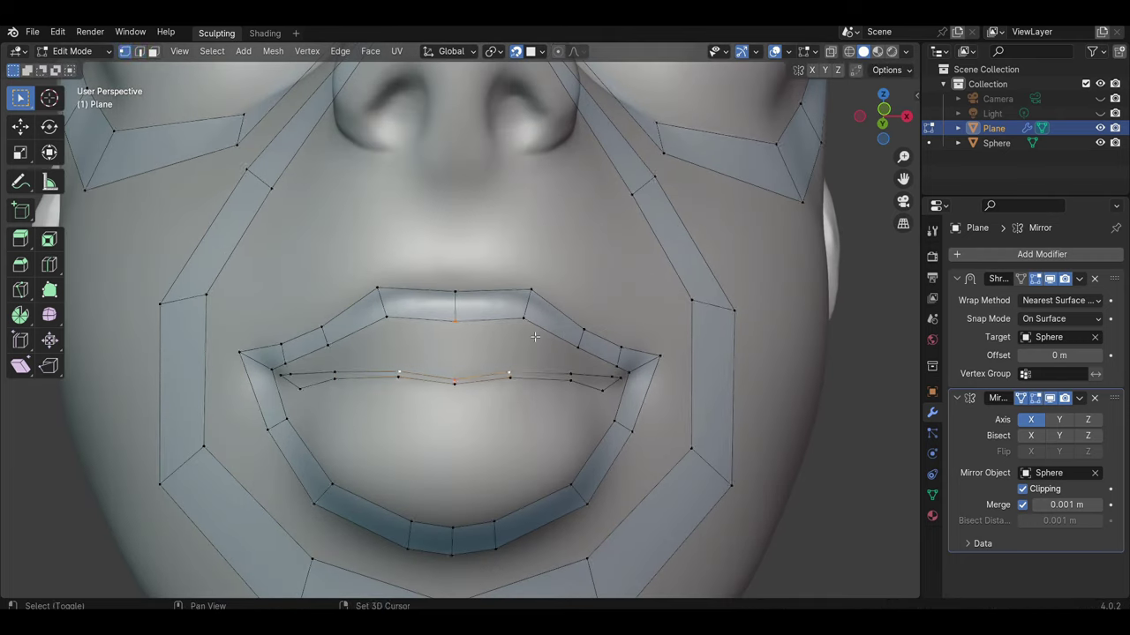
{"action": "key", "text": "1"}
{"action": "middle_click_drag", "start_coordinate": [746, 478], "coordinate": [617, 393]}
{"action": "scroll", "coordinate": [542, 397], "scroll_direction": "down", "scroll_amount": 5}
{"action": "scroll", "coordinate": [542, 397], "scroll_direction": "up", "scroll_amount": 5}
{"action": "scroll", "coordinate": [542, 397], "scroll_direction": "down", "scroll_amount": 5}
{"action": "middle_click_drag", "start_coordinate": [542, 398], "coordinate": [618, 317]}
Step: Extrude a vertex ring and reshape it to follow the ear
{"action": "key", "text": "e"}
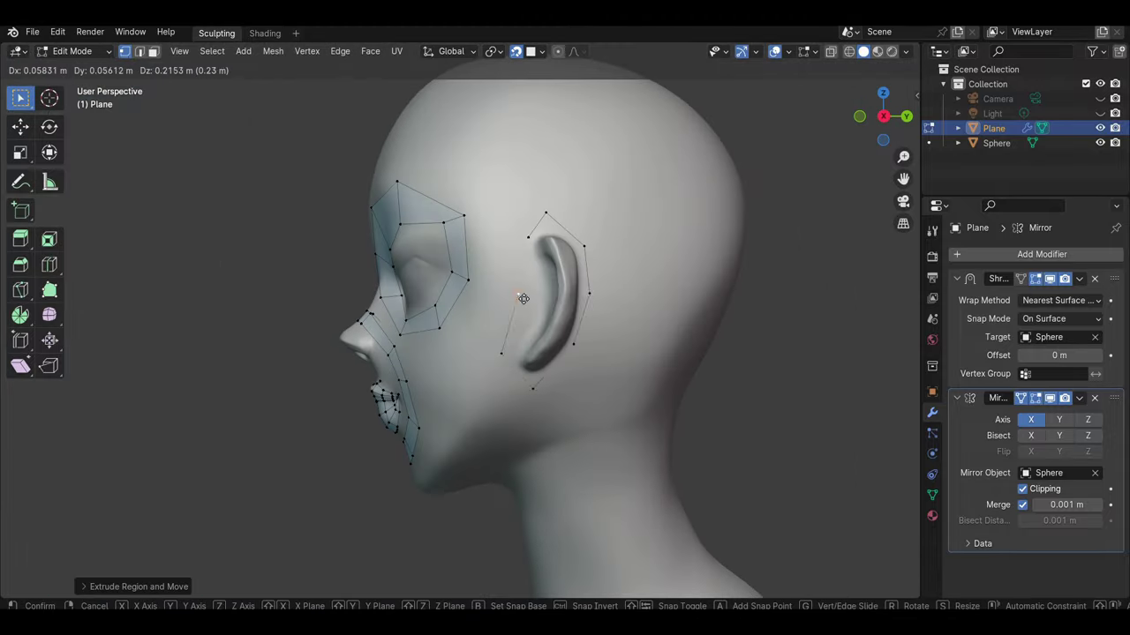
{"action": "scroll", "coordinate": [547, 318], "scroll_direction": "up", "scroll_amount": 3}
{"action": "key", "text": "g"}
{"action": "left_click", "coordinate": [568, 291]}
{"action": "key", "text": "g"}
{"action": "left_click", "coordinate": [568, 291]}
{"action": "scroll", "coordinate": [568, 292], "scroll_direction": "down", "scroll_amount": 2}
{"action": "scroll", "coordinate": [567, 291], "scroll_direction": "down", "scroll_amount": 3}
{"action": "mouse_move", "coordinate": [568, 291]}
{"action": "middle_mouse_down"}
{"action": "mouse_move", "coordinate": [495, 292]}
{"action": "mouse_move", "coordinate": [529, 230]}
{"action": "mouse_move", "coordinate": [546, 164]}
{"action": "mouse_move", "coordinate": [514, 415]}
{"action": "middle_mouse_up"}
Step: Extrude vertices over the forehead toward the top of the head
{"action": "scroll", "coordinate": [547, 195], "scroll_direction": "up", "scroll_amount": 3}
{"action": "key", "text": "e"}
{"action": "scroll", "coordinate": [548, 176], "scroll_direction": "down", "scroll_amount": 3}
{"action": "scroll", "coordinate": [547, 177], "scroll_direction": "up", "scroll_amount": 4}
{"action": "scroll", "coordinate": [514, 414], "scroll_direction": "down", "scroll_amount": 2}
{"action": "scroll", "coordinate": [514, 414], "scroll_direction": "up", "scroll_amount": 4}
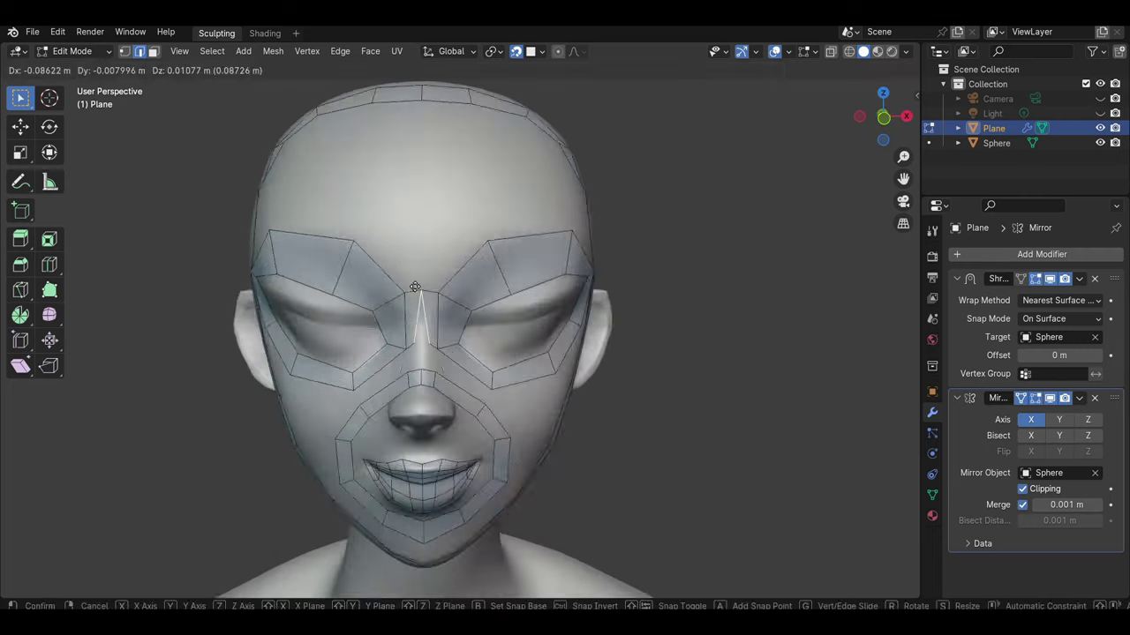
Step: Select the jawline faces and adjust their vertices
{"action": "key", "text": "1"}
{"action": "mouse_move", "coordinate": [579, 448]}
{"action": "middle_mouse_down"}
{"action": "mouse_move", "coordinate": [483, 509]}
{"action": "mouse_move", "coordinate": [462, 413]}
{"action": "middle_mouse_up"}
{"action": "left_click", "coordinate": [483, 509], "text": "ctrl"}
{"action": "left_click", "coordinate": [458, 532]}
{"action": "scroll", "coordinate": [522, 357], "scroll_direction": "down", "scroll_amount": 3}
{"action": "middle_click_drag", "start_coordinate": [522, 356], "coordinate": [486, 408]}
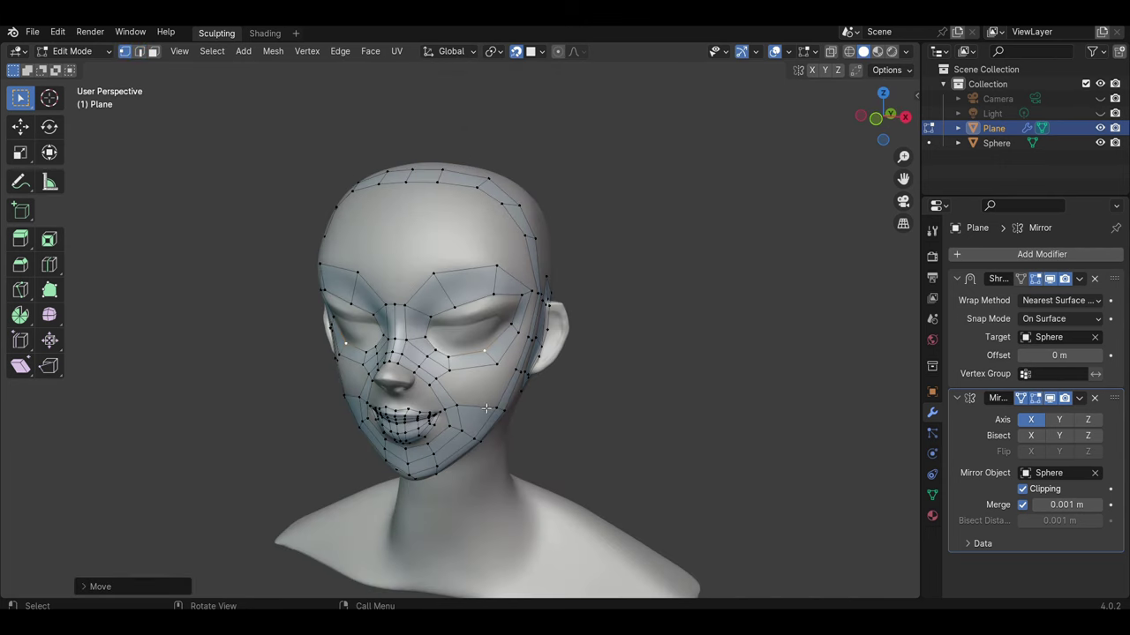
Step: Nudge two cheek vertices so the quads follow the cheek surface
{"action": "key", "text": "2"}
{"action": "scroll", "coordinate": [477, 388], "scroll_direction": "up", "scroll_amount": 2}
{"action": "middle_click_drag", "start_coordinate": [477, 388], "coordinate": [465, 367]}
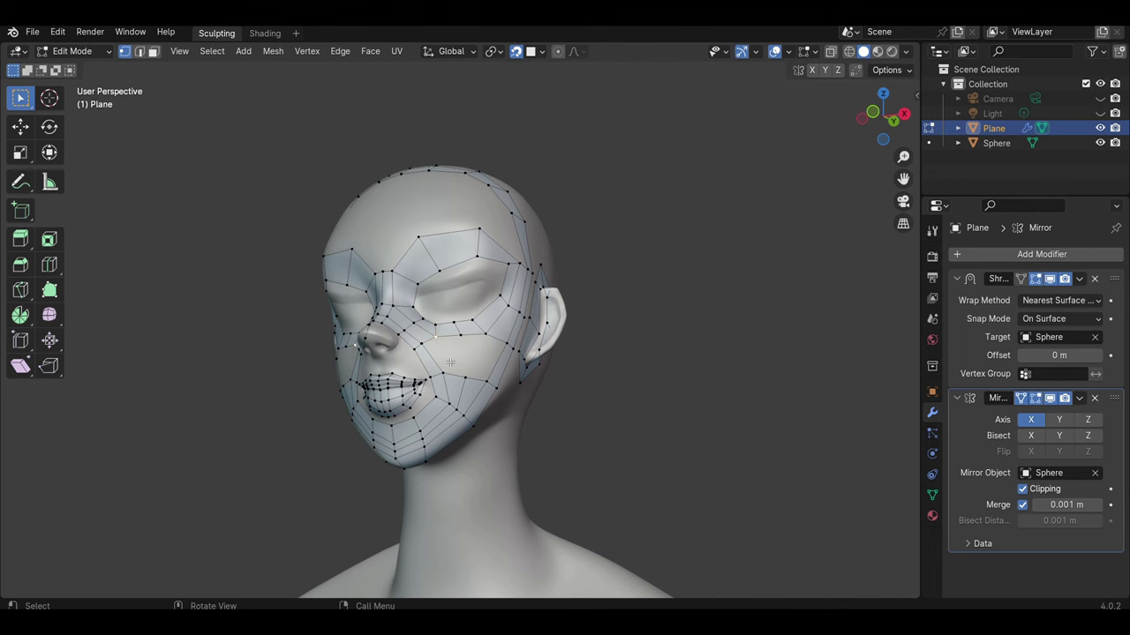
{"action": "mouse_move", "coordinate": [476, 403]}
{"action": "middle_mouse_down"}
{"action": "mouse_move", "coordinate": [458, 415]}
{"action": "mouse_move", "coordinate": [494, 424]}
{"action": "mouse_move", "coordinate": [475, 444]}
{"action": "middle_mouse_up"}
{"action": "left_click", "coordinate": [507, 424]}
{"action": "key", "text": "g"}
{"action": "left_click", "coordinate": [512, 433]}
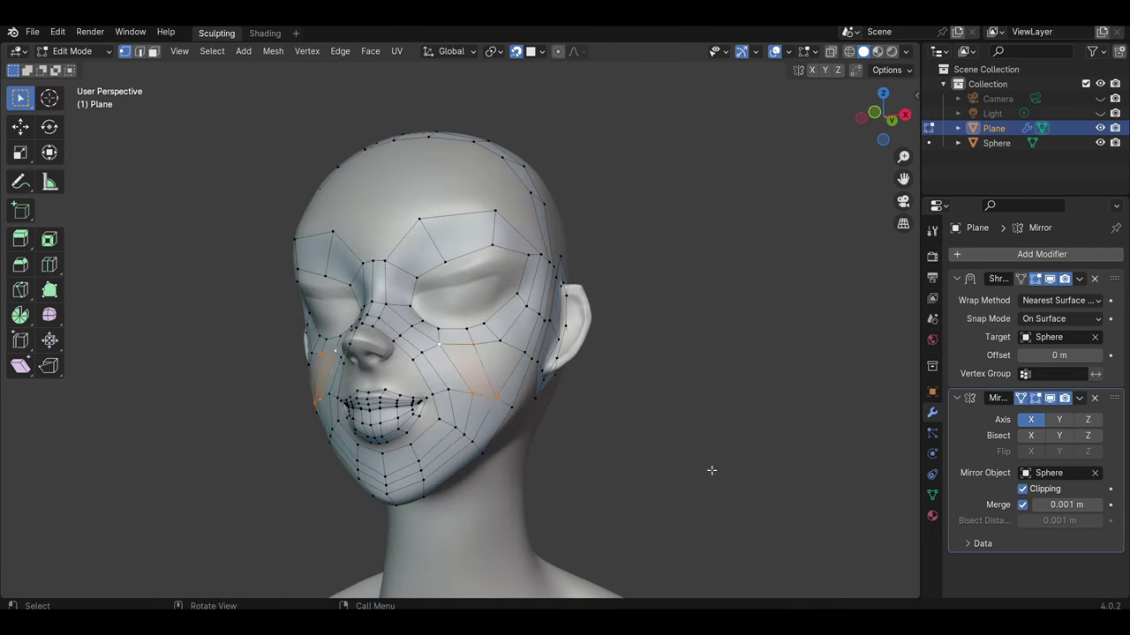
{"action": "middle_click_drag", "start_coordinate": [499, 404], "coordinate": [445, 376]}
{"action": "left_click", "coordinate": [477, 431]}
{"action": "mouse_move", "coordinate": [711, 396]}
{"action": "middle_mouse_down"}
{"action": "mouse_move", "coordinate": [494, 393]}
{"action": "mouse_move", "coordinate": [494, 410]}
{"action": "mouse_move", "coordinate": [483, 399]}
{"action": "middle_mouse_up"}
{"action": "key", "text": "g"}
{"action": "left_click", "coordinate": [500, 388]}
Step: Reposition a chin vertex to even out the lower face grid
{"action": "scroll", "coordinate": [483, 399], "scroll_direction": "up", "scroll_amount": 4}
{"action": "key", "text": "1"}
{"action": "key", "text": "g"}
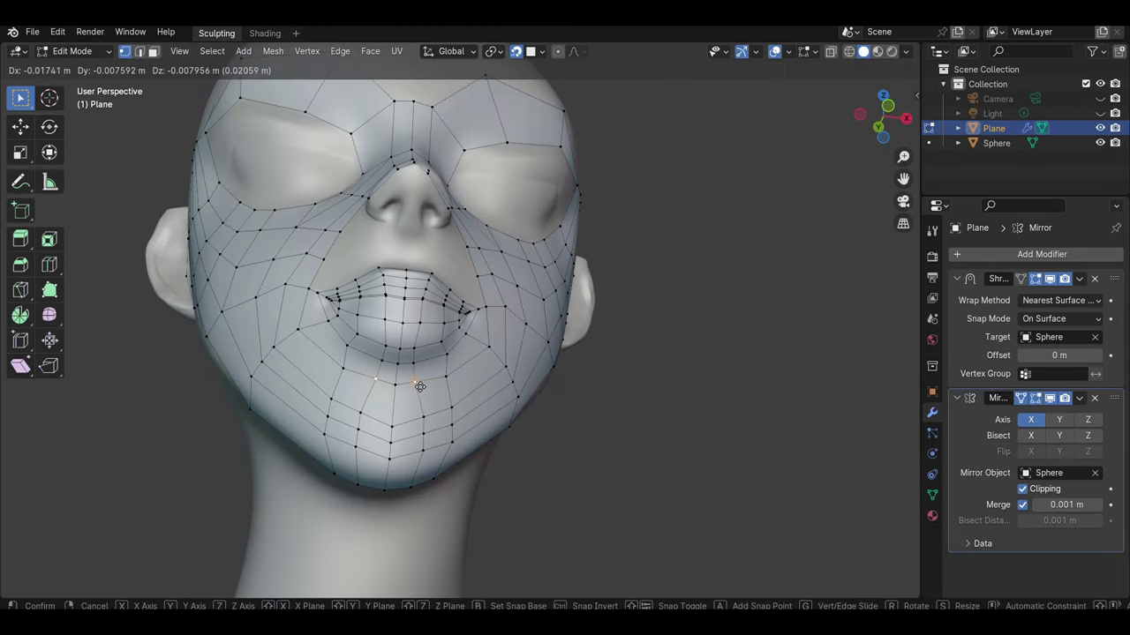
{"action": "scroll", "coordinate": [414, 471], "scroll_direction": "up", "scroll_amount": 3}
{"action": "left_click", "coordinate": [389, 379]}
{"action": "mouse_move", "coordinate": [389, 379]}
{"action": "middle_mouse_down"}
{"action": "mouse_move", "coordinate": [328, 361]}
{"action": "mouse_move", "coordinate": [497, 256]}
{"action": "middle_mouse_up"}
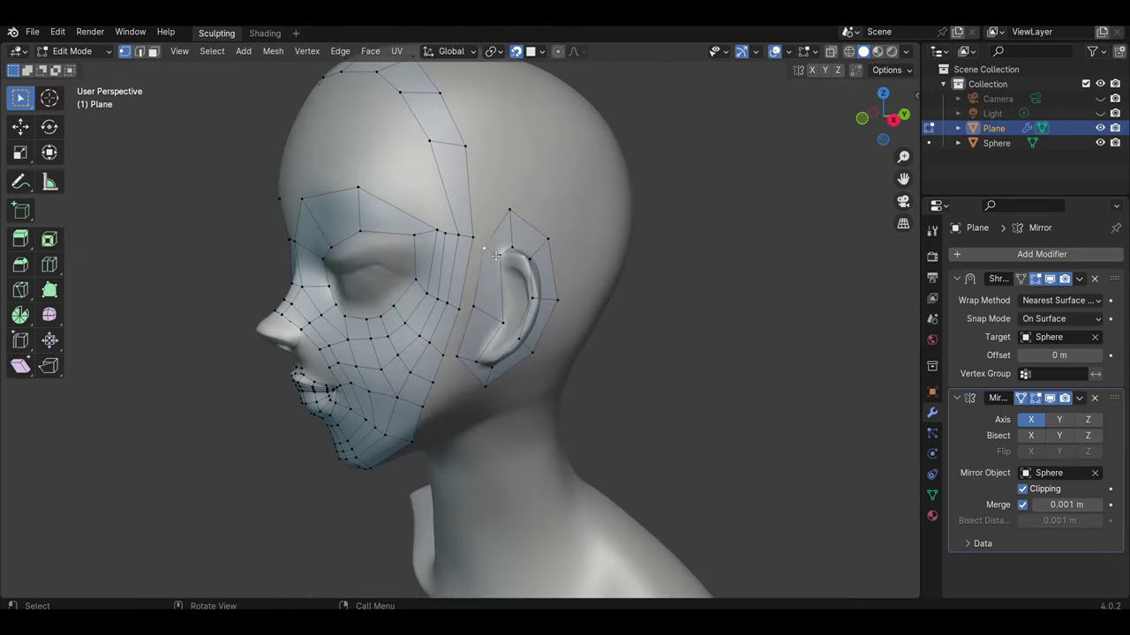
{"action": "middle_click_drag", "start_coordinate": [594, 340], "coordinate": [439, 304]}
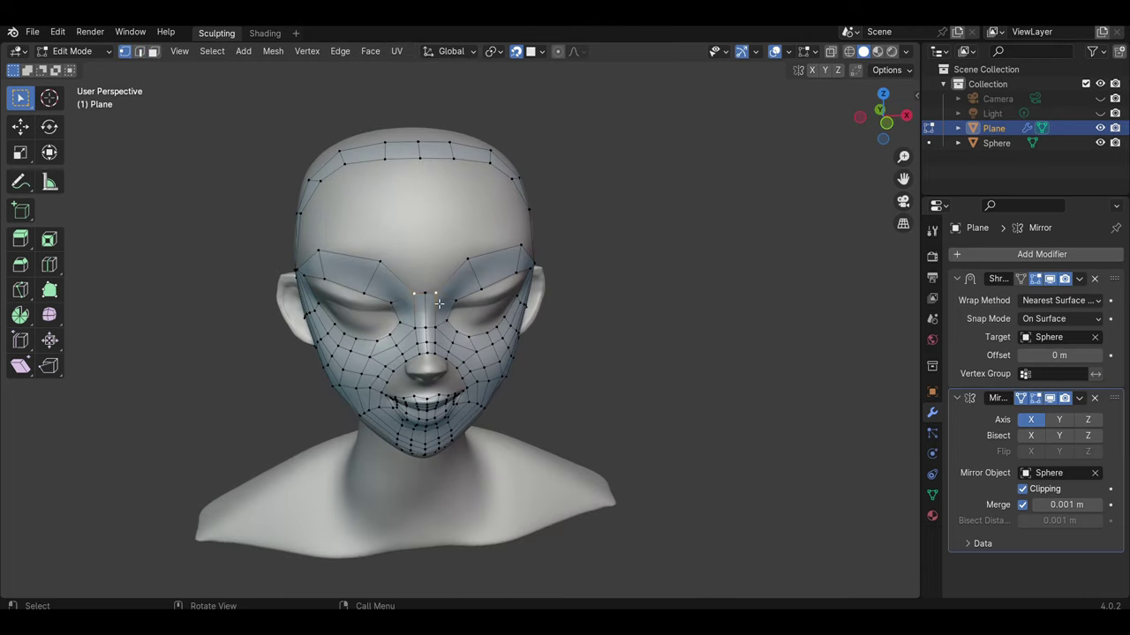
Step: Confirm the new forehead edges and move a forehead vertex into place
{"action": "left_click", "coordinate": [441, 251]}
{"action": "middle_click_drag", "start_coordinate": [441, 251], "coordinate": [415, 214]}
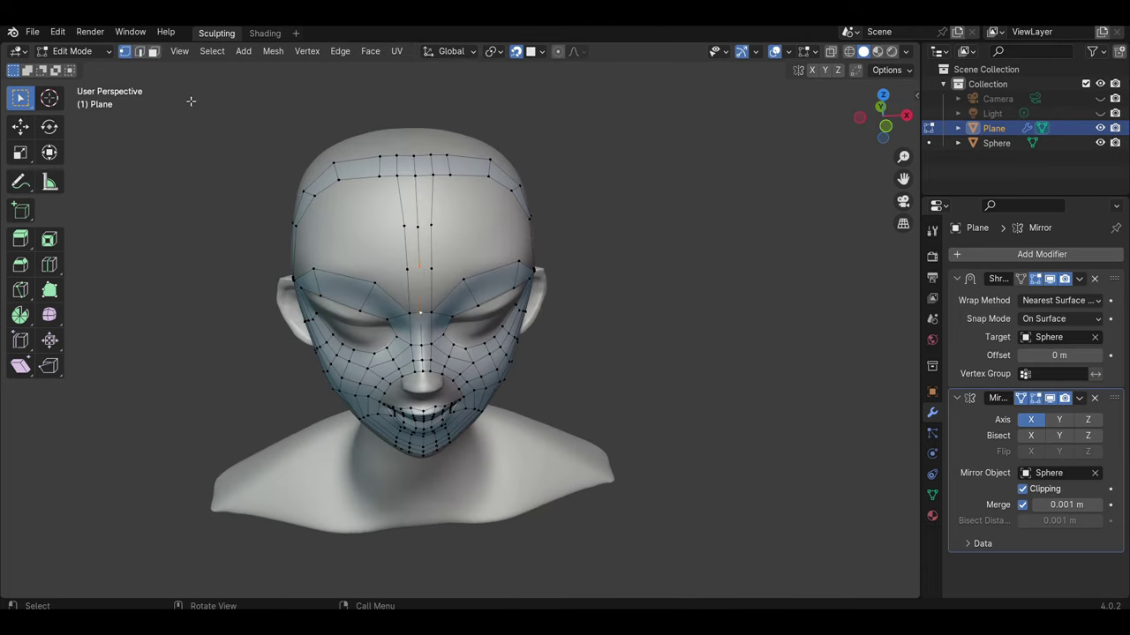
{"action": "middle_click_drag", "start_coordinate": [430, 312], "coordinate": [415, 220]}
{"action": "key", "text": "1"}
{"action": "left_click", "coordinate": [389, 212]}
{"action": "key", "text": "g"}
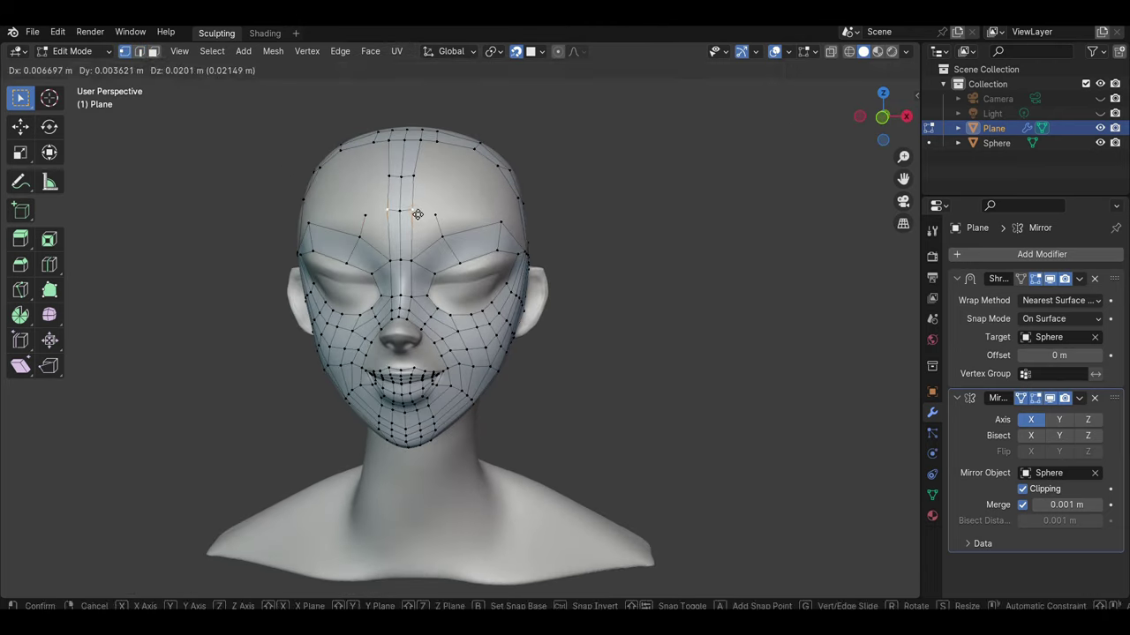
{"action": "scroll", "coordinate": [439, 239], "scroll_direction": "down", "scroll_amount": 3}
{"action": "middle_click_drag", "start_coordinate": [439, 239], "coordinate": [487, 226]}
{"action": "scroll", "coordinate": [487, 226], "scroll_direction": "up", "scroll_amount": 5}
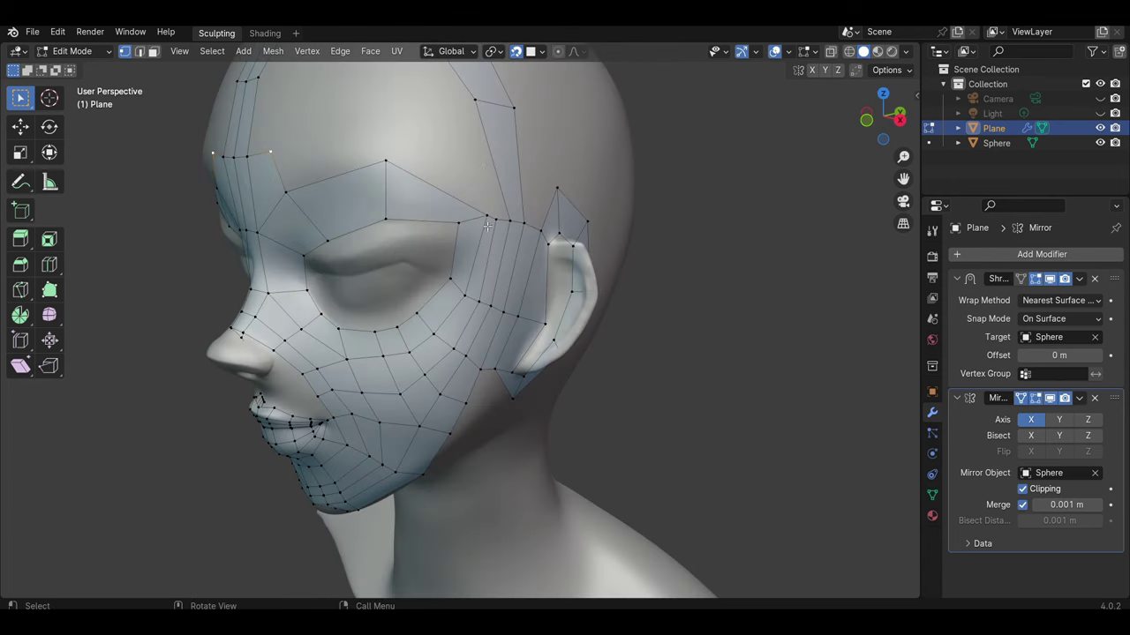
{"action": "mouse_move", "coordinate": [467, 144]}
{"action": "middle_mouse_down"}
{"action": "mouse_move", "coordinate": [450, 115]}
{"action": "mouse_move", "coordinate": [421, 240]}
{"action": "middle_mouse_up"}
Step: Move the selected forehead and temple vertices so the quad grid spaces evenly
{"action": "key", "text": "2"}
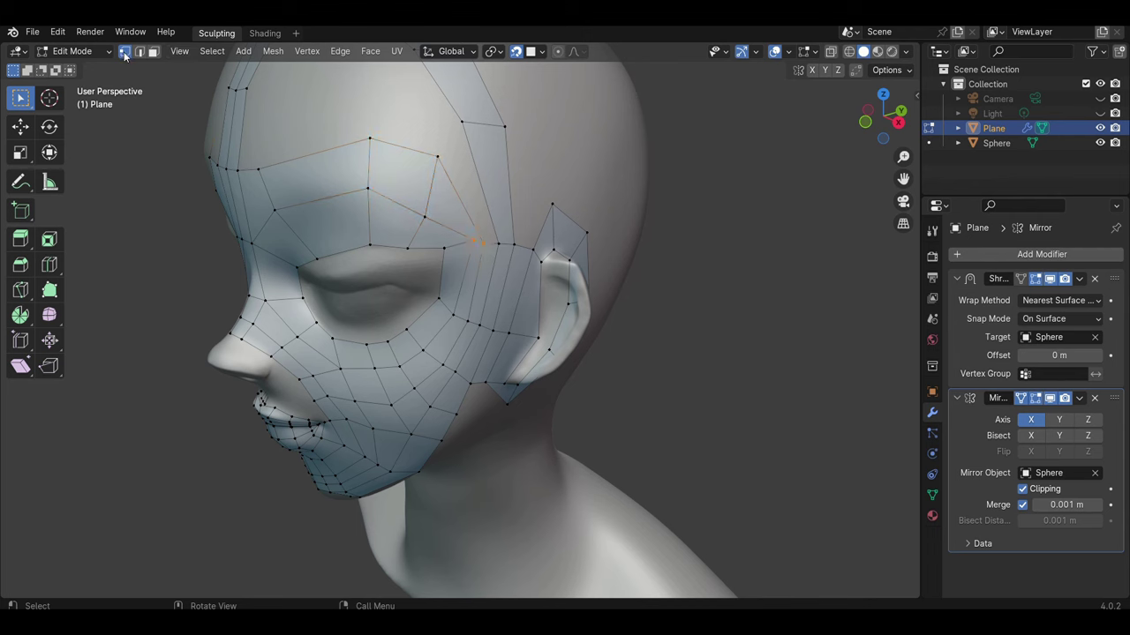
{"action": "mouse_move", "coordinate": [440, 163]}
{"action": "middle_mouse_down"}
{"action": "mouse_move", "coordinate": [430, 252]}
{"action": "mouse_move", "coordinate": [473, 274]}
{"action": "middle_mouse_up"}
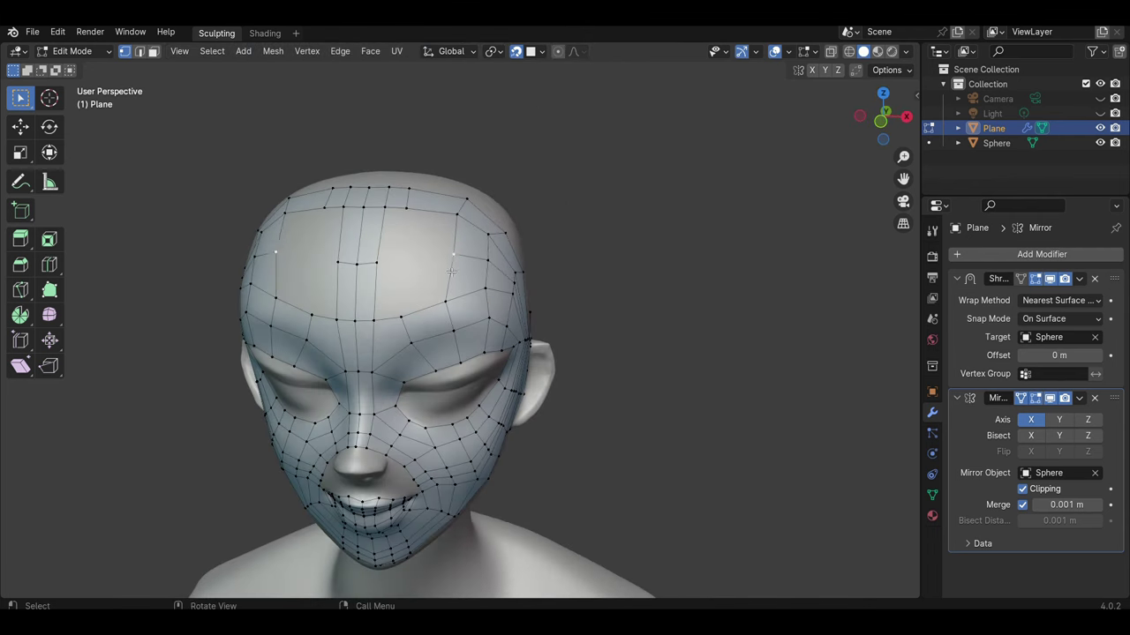
{"action": "key", "text": "1"}
{"action": "mouse_move", "coordinate": [419, 290]}
{"action": "middle_mouse_down"}
{"action": "mouse_move", "coordinate": [451, 291]}
{"action": "mouse_move", "coordinate": [459, 346]}
{"action": "middle_mouse_up"}
{"action": "key", "text": "g"}
{"action": "left_click", "coordinate": [414, 296]}
{"action": "scroll", "coordinate": [414, 296], "scroll_direction": "down", "scroll_amount": 2}
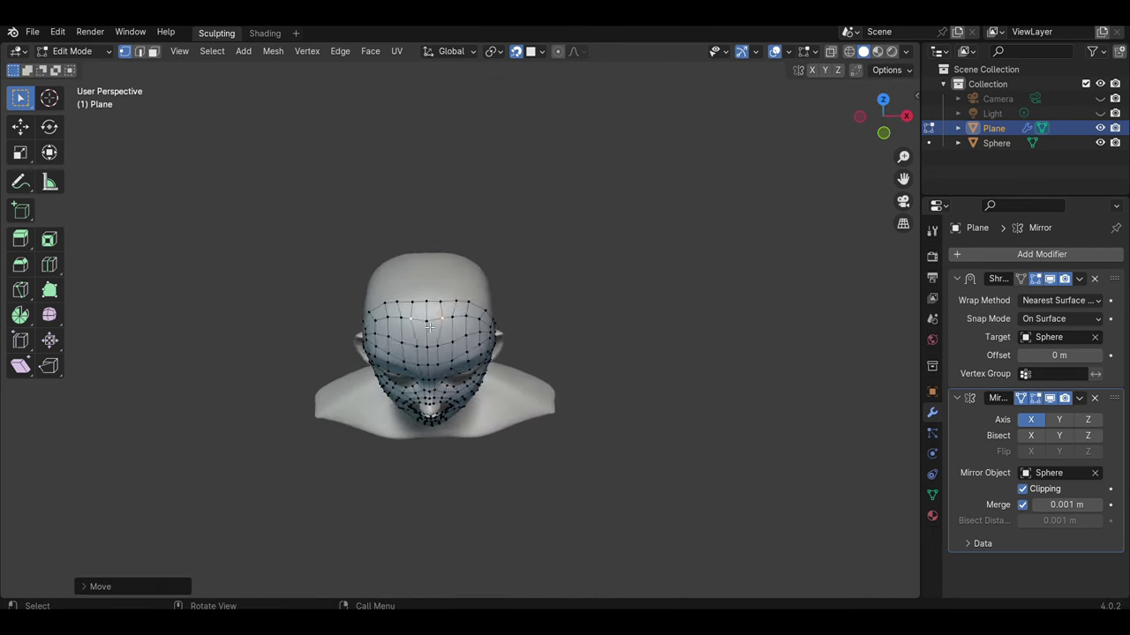
{"action": "middle_click_drag", "start_coordinate": [414, 296], "coordinate": [438, 313]}
{"action": "left_click", "coordinate": [441, 311]}
{"action": "scroll", "coordinate": [518, 267], "scroll_direction": "down", "scroll_amount": 1}
{"action": "scroll", "coordinate": [471, 351], "scroll_direction": "up", "scroll_amount": 4}
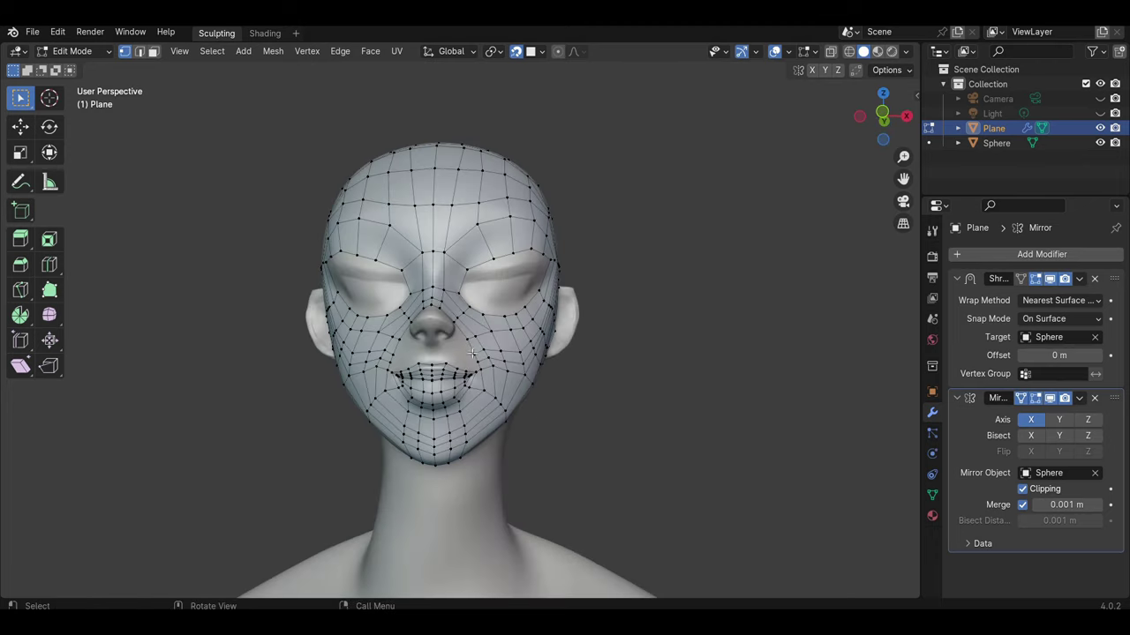
Step: Reposition another face vertex and extrude a new vertex from it
{"action": "scroll", "coordinate": [471, 350], "scroll_direction": "up", "scroll_amount": 3}
{"action": "key", "text": "g"}
{"action": "left_click", "coordinate": [423, 451]}
{"action": "mouse_move", "coordinate": [422, 450]}
{"action": "middle_mouse_down"}
{"action": "mouse_move", "coordinate": [254, 391]}
{"action": "mouse_move", "coordinate": [335, 336]}
{"action": "mouse_move", "coordinate": [392, 269]}
{"action": "mouse_move", "coordinate": [394, 246]}
{"action": "mouse_move", "coordinate": [415, 303]}
{"action": "middle_mouse_up"}
{"action": "key", "text": "e"}
{"action": "right_click", "coordinate": [392, 268]}
Step: Duplicate vertices near the nose and extrude new edges from them
{"action": "key", "text": "shift+d"}
{"action": "right_click", "coordinate": [394, 246]}
{"action": "key", "text": "e"}
{"action": "right_click", "coordinate": [416, 302]}
{"action": "key", "text": "g"}
{"action": "left_click", "coordinate": [415, 302]}
{"action": "key", "text": "e"}
{"action": "left_click", "coordinate": [415, 291]}
Step: Extrude the two nose-base vertices down to form new edges at the upper lip
{"action": "mouse_move", "coordinate": [436, 292]}
{"action": "middle_mouse_down"}
{"action": "mouse_move", "coordinate": [288, 289]}
{"action": "mouse_move", "coordinate": [342, 362]}
{"action": "mouse_move", "coordinate": [238, 249]}
{"action": "middle_mouse_up"}
{"action": "scroll", "coordinate": [288, 315], "scroll_direction": "up", "scroll_amount": 3}
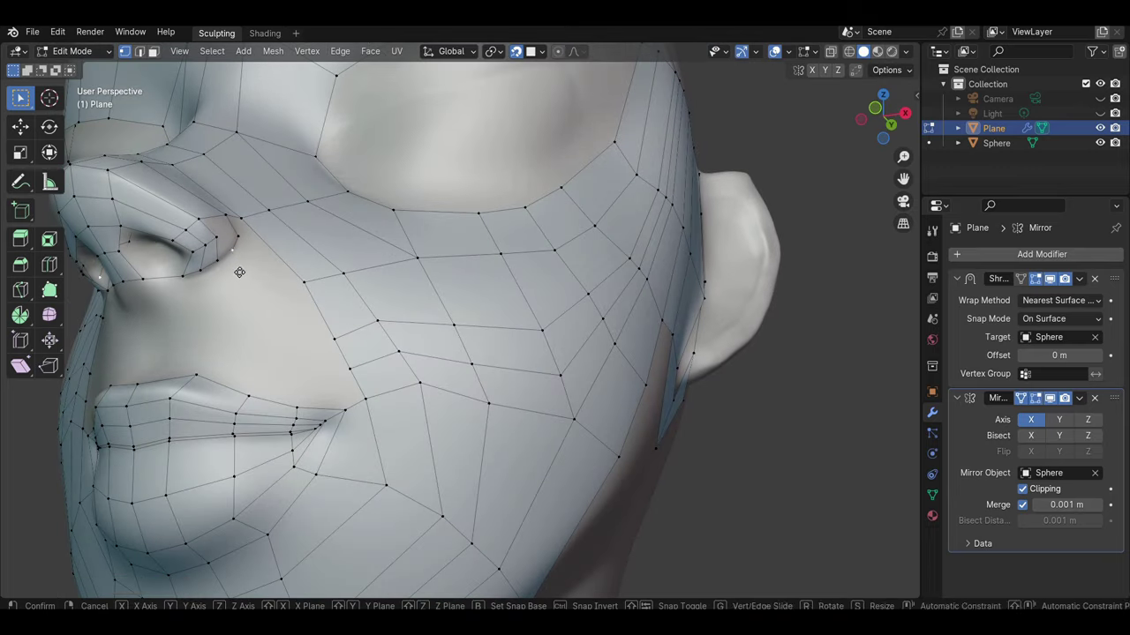
{"action": "scroll", "coordinate": [640, 418], "scroll_direction": "up", "scroll_amount": 3}
{"action": "scroll", "coordinate": [529, 415], "scroll_direction": "down", "scroll_amount": 4}
{"action": "mouse_move", "coordinate": [529, 414]}
{"action": "middle_mouse_down"}
{"action": "mouse_move", "coordinate": [394, 415]}
{"action": "mouse_move", "coordinate": [478, 357]}
{"action": "mouse_move", "coordinate": [442, 397]}
{"action": "mouse_move", "coordinate": [520, 426]}
{"action": "middle_mouse_up"}
{"action": "right_click", "coordinate": [490, 392]}
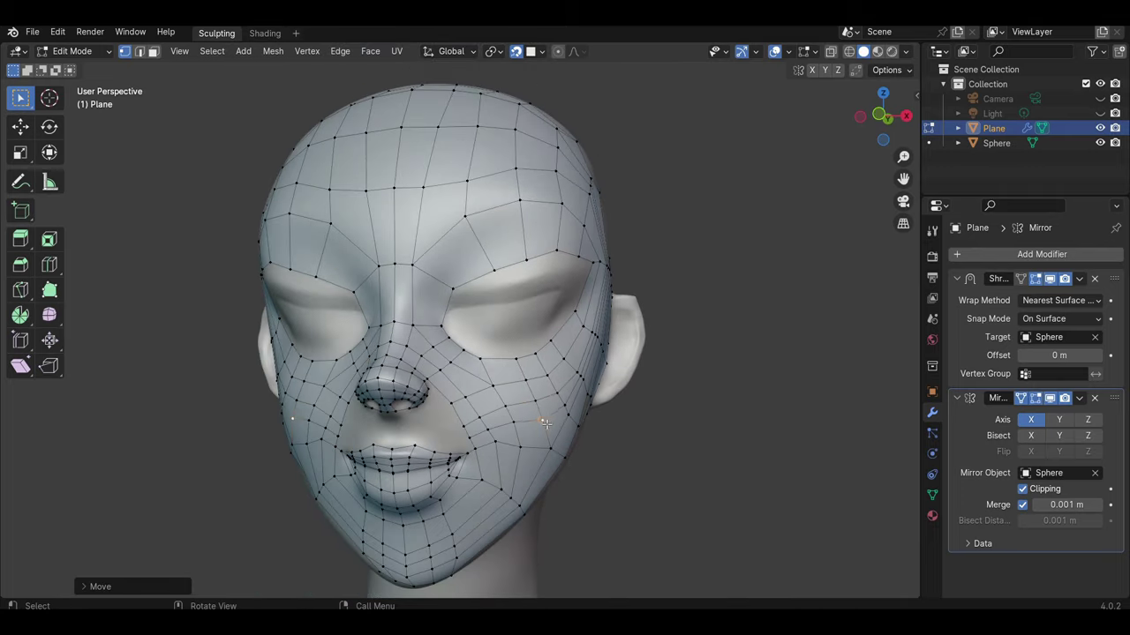
{"action": "right_click", "coordinate": [525, 450]}
{"action": "scroll", "coordinate": [476, 428], "scroll_direction": "up", "scroll_amount": 2}
{"action": "scroll", "coordinate": [432, 407], "scroll_direction": "up", "scroll_amount": 2}
{"action": "key", "text": "e"}
{"action": "left_click", "coordinate": [467, 334]}
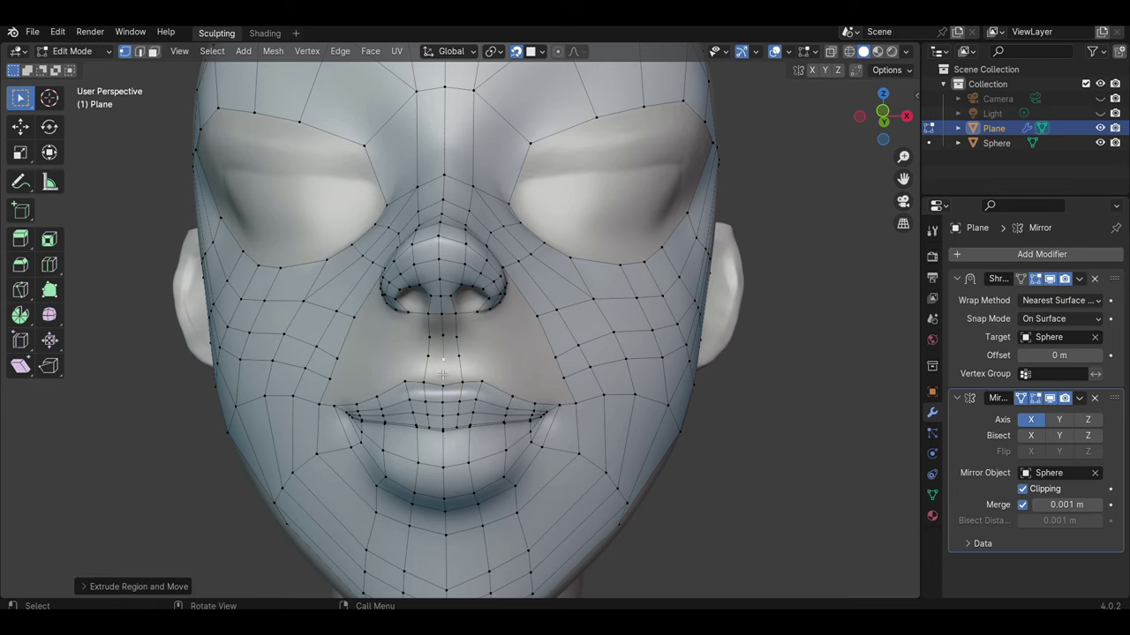
Step: Adjust a cheek vertex, extrude a new edge across the cheek, and switch to edge select
{"action": "middle_click_drag", "start_coordinate": [444, 378], "coordinate": [369, 307]}
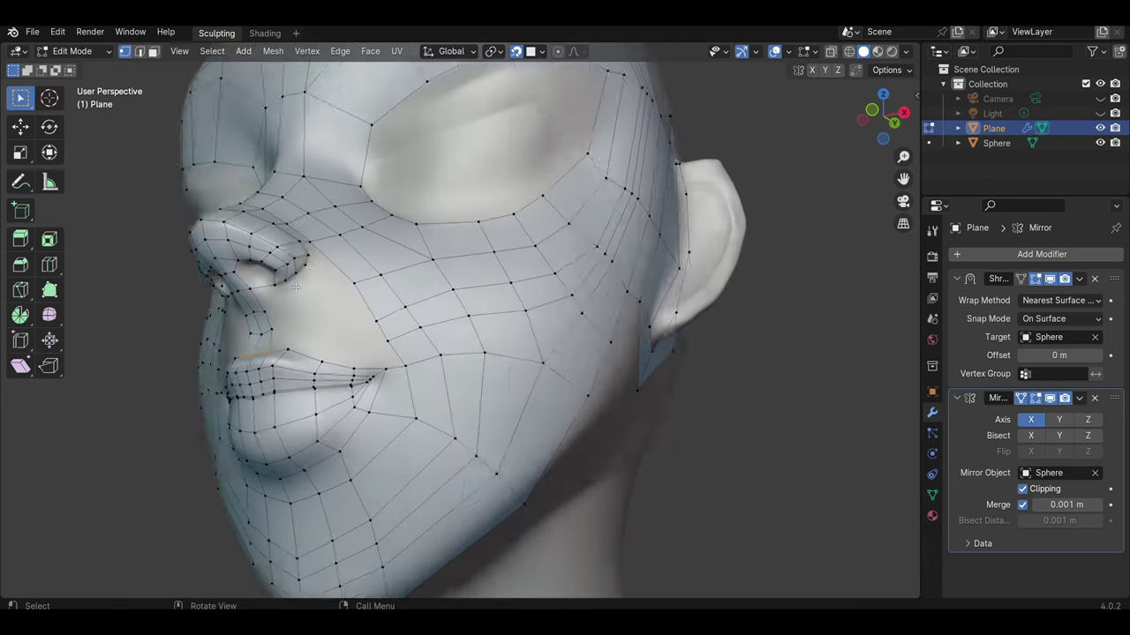
{"action": "key", "text": "g"}
{"action": "middle_click_drag", "start_coordinate": [417, 375], "coordinate": [429, 403]}
{"action": "middle_click_drag", "start_coordinate": [348, 379], "coordinate": [441, 349]}
{"action": "key", "text": "e"}
{"action": "left_click", "coordinate": [460, 339]}
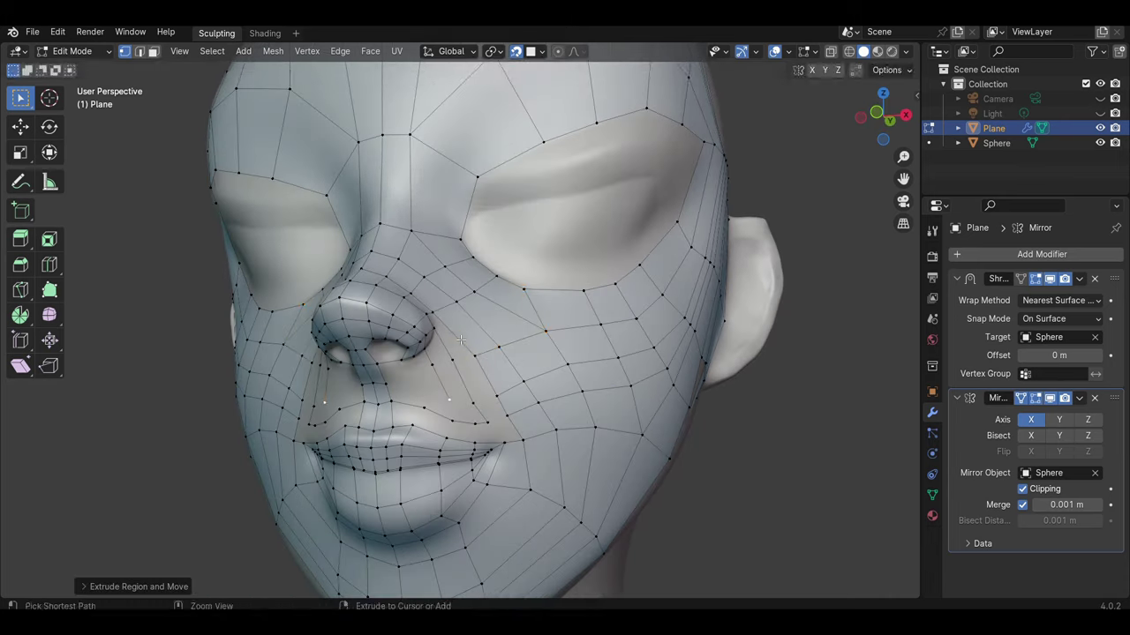
{"action": "mouse_move", "coordinate": [452, 353]}
{"action": "middle_mouse_down"}
{"action": "mouse_move", "coordinate": [460, 448]}
{"action": "mouse_move", "coordinate": [458, 414]}
{"action": "middle_mouse_up"}
{"action": "key", "text": "2"}
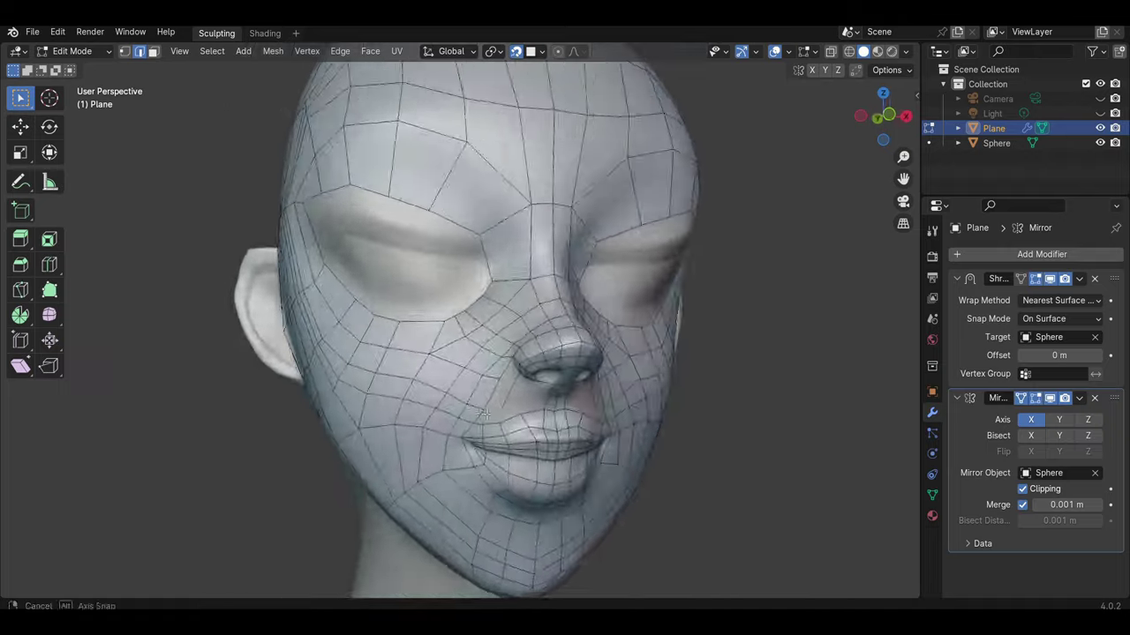
{"action": "middle_click_drag", "start_coordinate": [561, 377], "coordinate": [644, 381]}
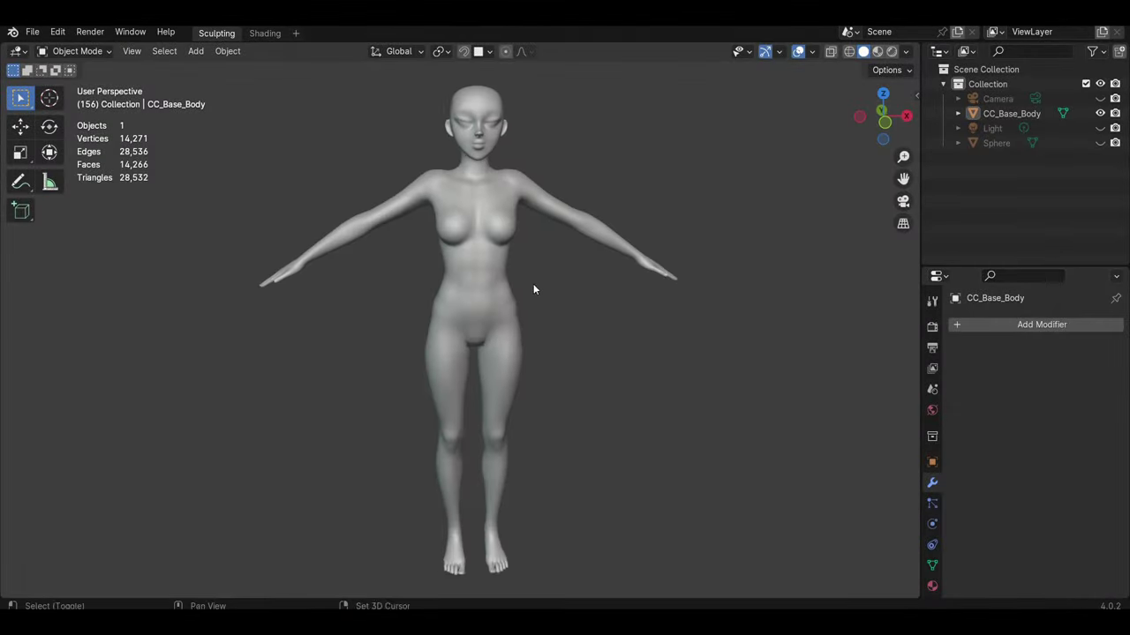
{"action": "left_click", "coordinate": [77, 50]}
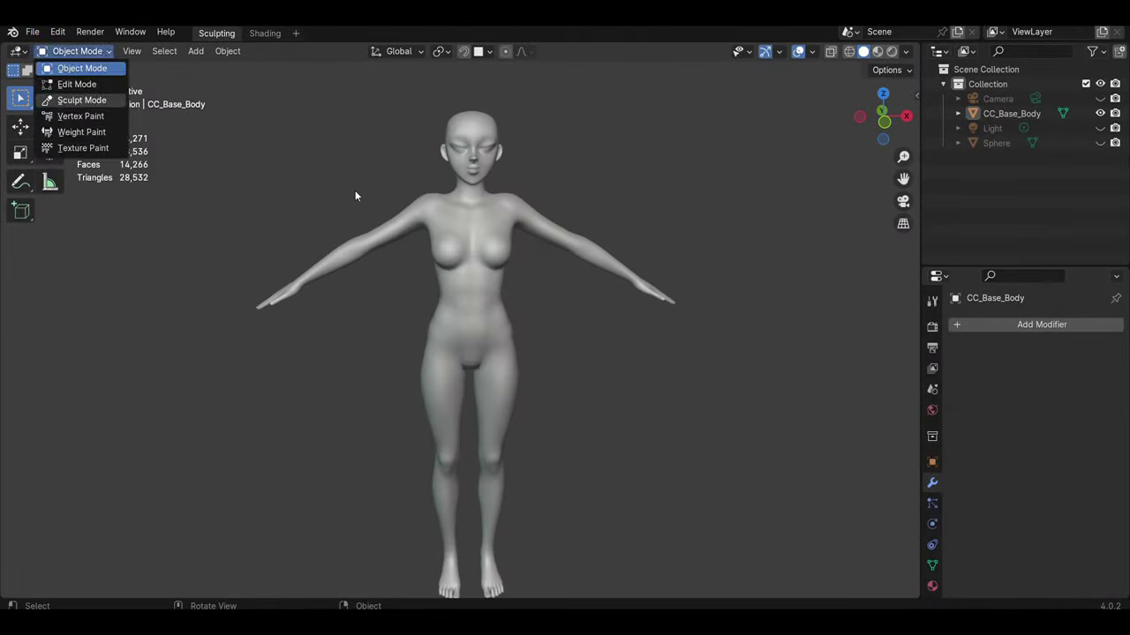
Step: In Sculpt Mode, use Grab and Inflate brushes to fill out CC_Base_Body's hips, waist, legs and chest
{"action": "left_click", "coordinate": [96, 99]}
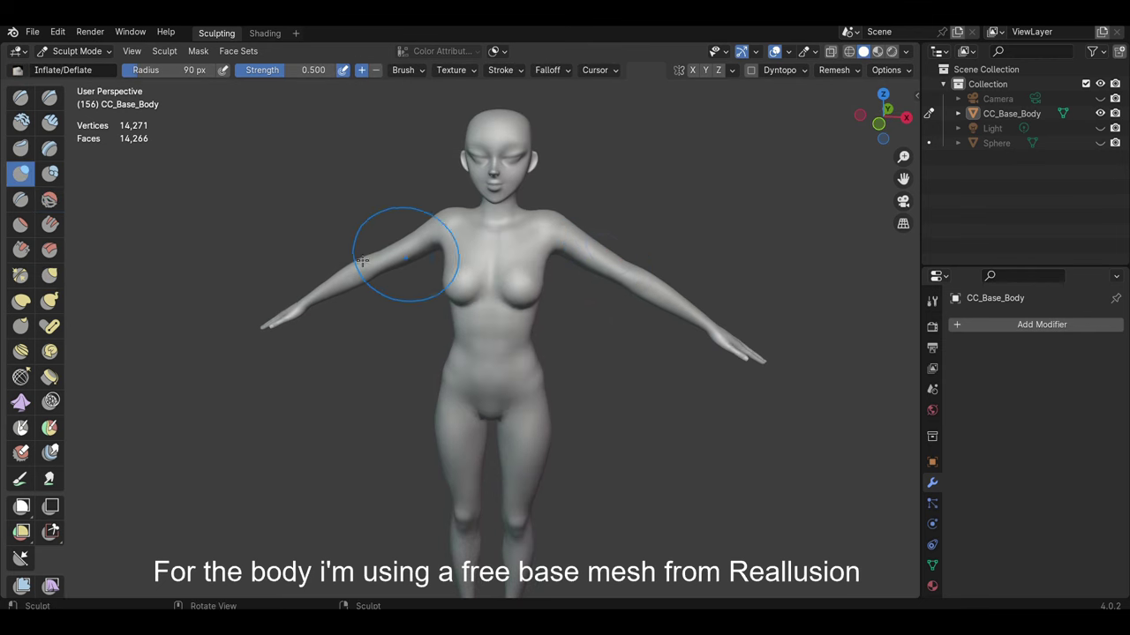
{"action": "mouse_move", "coordinate": [396, 259]}
{"action": "middle_mouse_down"}
{"action": "mouse_move", "coordinate": [581, 294]}
{"action": "mouse_move", "coordinate": [52, 277]}
{"action": "middle_mouse_up"}
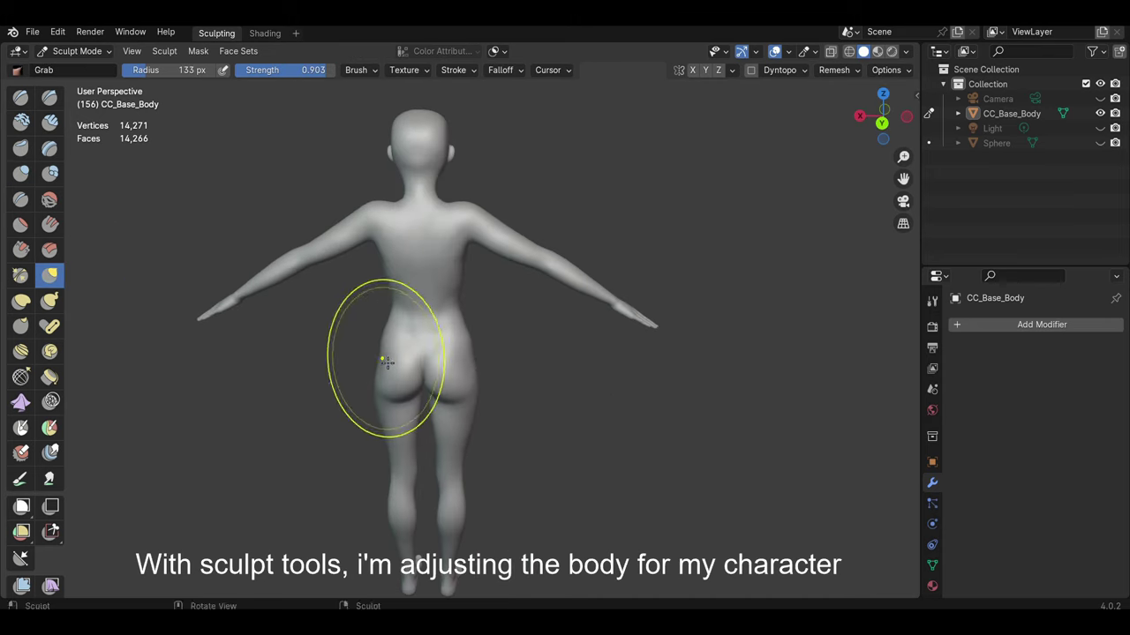
{"action": "middle_click_drag", "start_coordinate": [385, 362], "coordinate": [459, 378]}
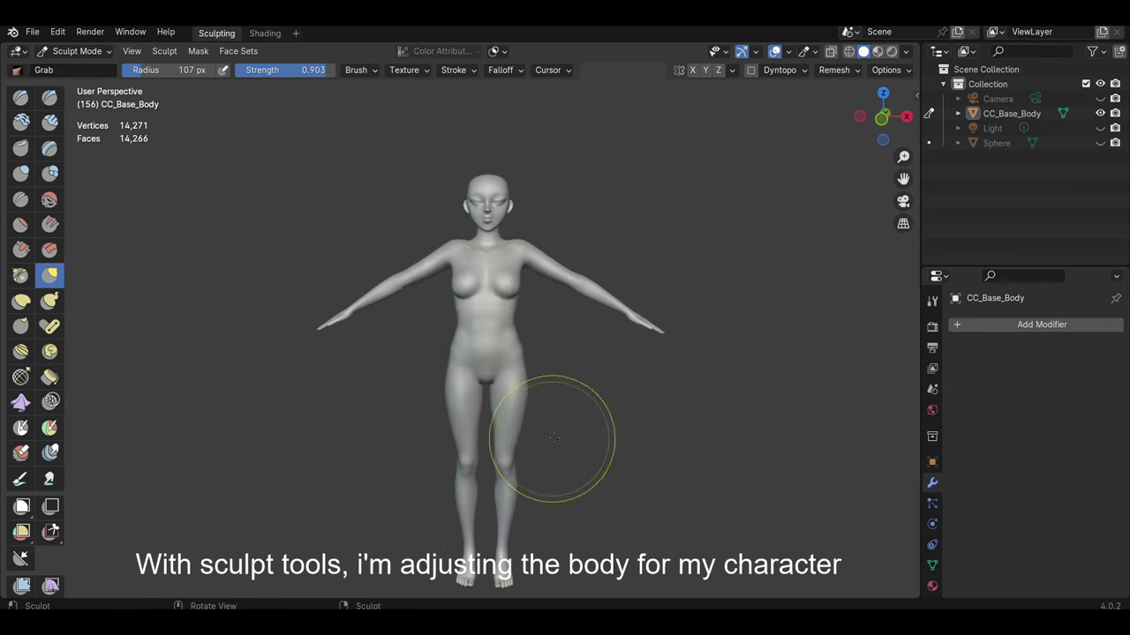
{"action": "scroll", "coordinate": [554, 437], "scroll_direction": "up", "scroll_amount": 3}
{"action": "scroll", "coordinate": [449, 383], "scroll_direction": "down", "scroll_amount": 3}
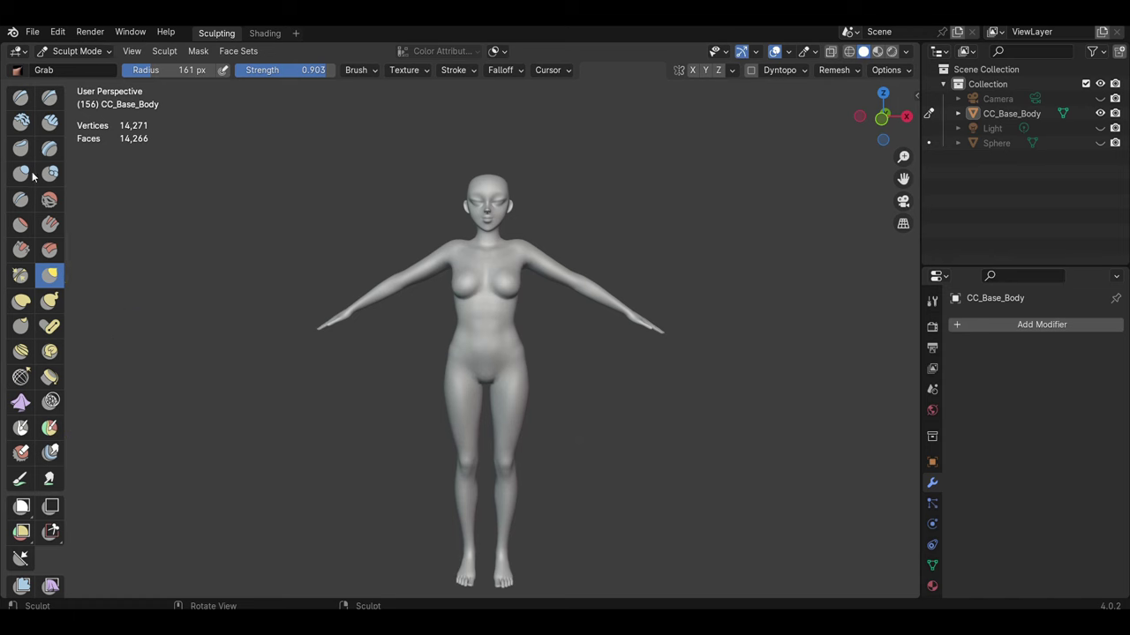
{"action": "scroll", "coordinate": [512, 432], "scroll_direction": "up", "scroll_amount": 3}
{"action": "scroll", "coordinate": [516, 441], "scroll_direction": "down", "scroll_amount": 2}
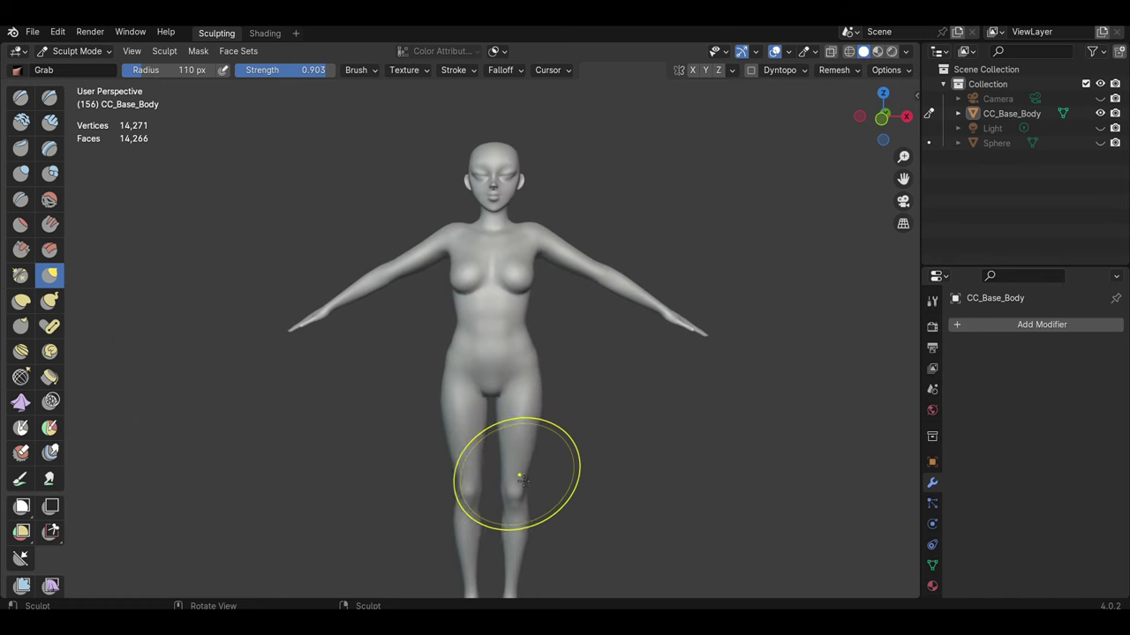
{"action": "scroll", "coordinate": [512, 406], "scroll_direction": "up", "scroll_amount": 3}
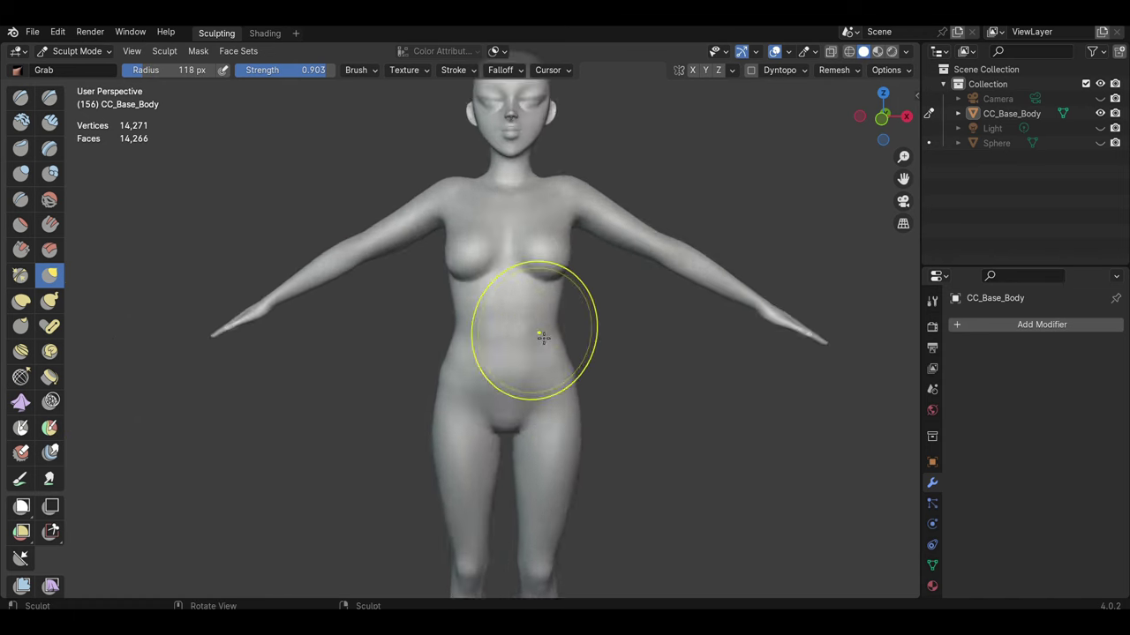
{"action": "scroll", "coordinate": [556, 264], "scroll_direction": "down", "scroll_amount": 2}
{"action": "middle_click_drag", "start_coordinate": [463, 222], "coordinate": [535, 223]}
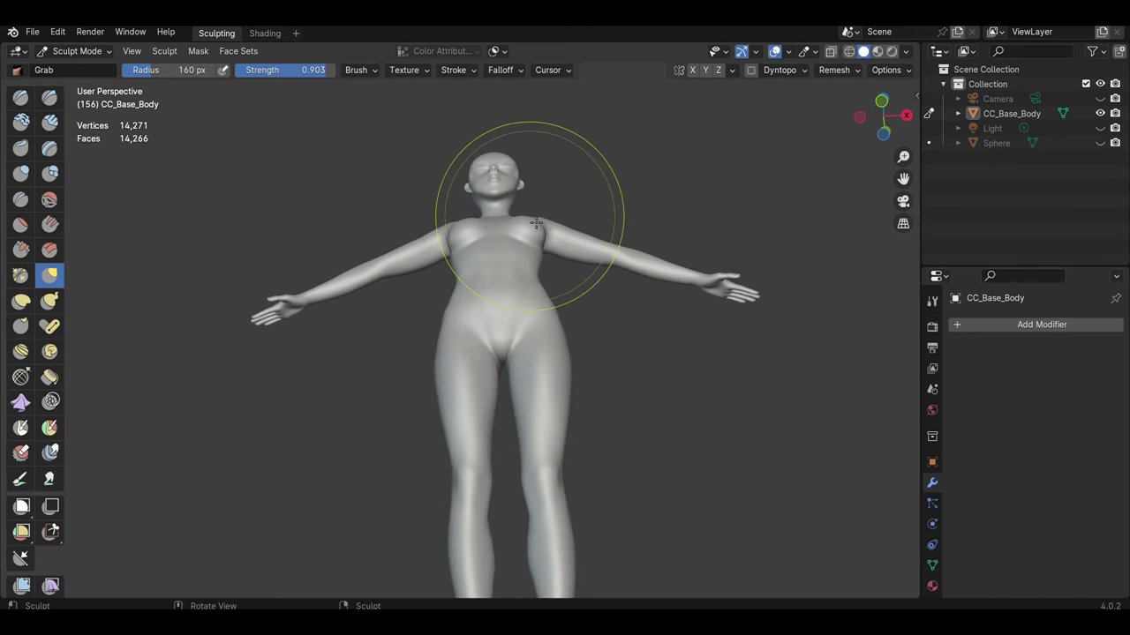
{"action": "mouse_move", "coordinate": [460, 236]}
{"action": "middle_mouse_down"}
{"action": "mouse_move", "coordinate": [517, 203]}
{"action": "mouse_move", "coordinate": [605, 321]}
{"action": "mouse_move", "coordinate": [92, 212]}
{"action": "middle_mouse_up"}
{"action": "middle_click_drag", "start_coordinate": [565, 411], "coordinate": [307, 468]}
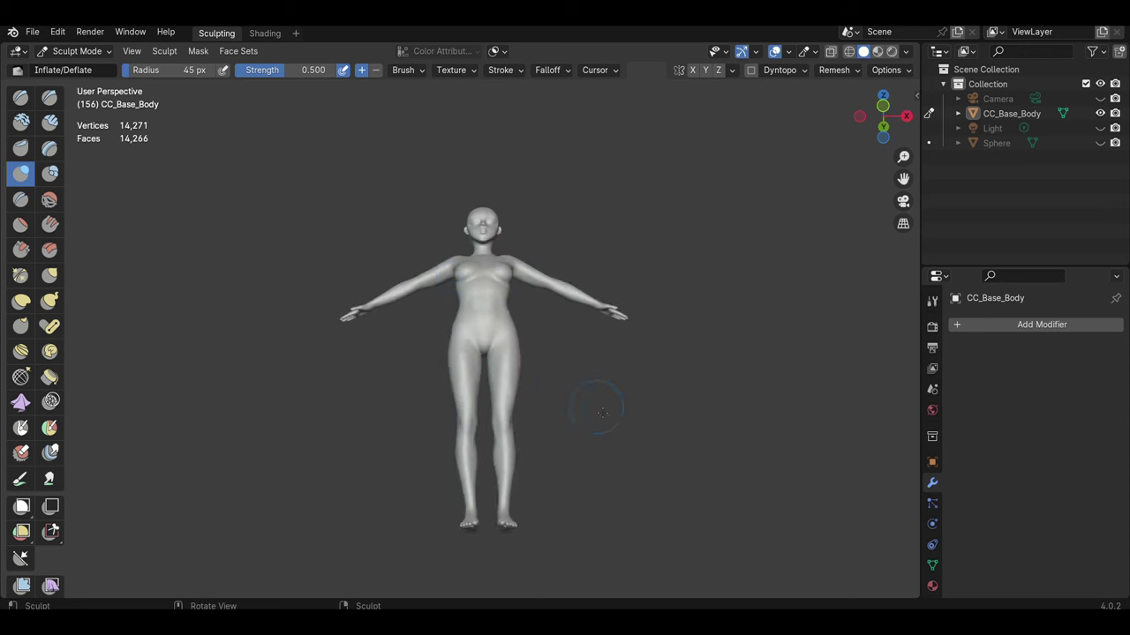
{"action": "scroll", "coordinate": [609, 393], "scroll_direction": "up", "scroll_amount": 2}
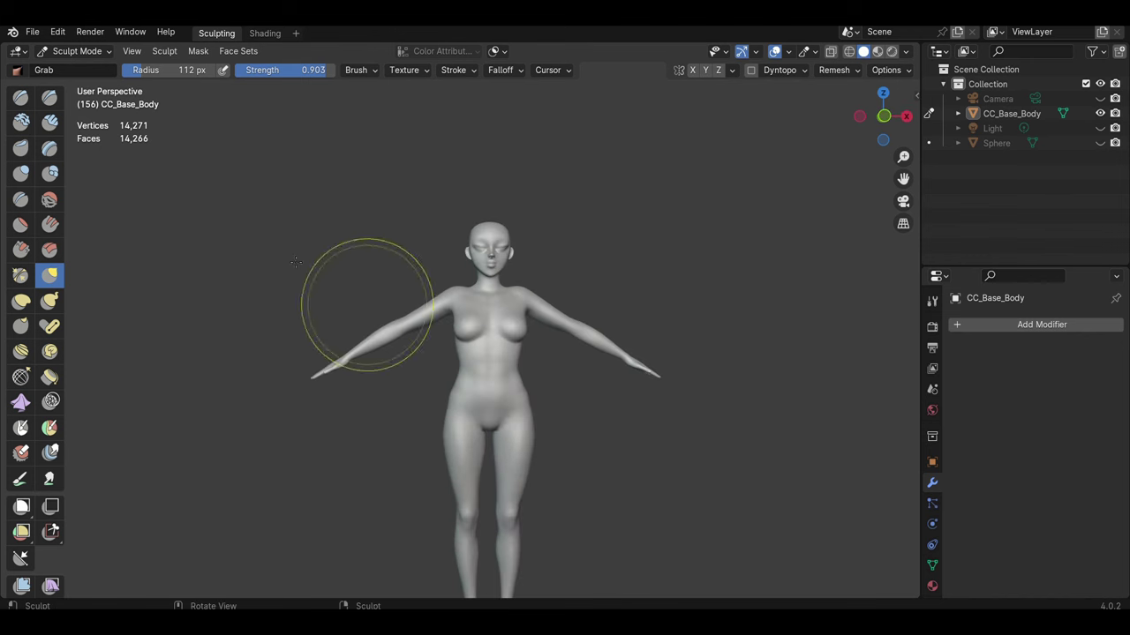
Step: Leave sculpting, briefly re-enter Sculpt Mode, and return CC_Base_Body to Object Mode
{"action": "key", "text": "ctrl+Tab"}
{"action": "scroll", "coordinate": [527, 376], "scroll_direction": "up", "scroll_amount": 2}
{"action": "left_click", "coordinate": [81, 100]}
{"action": "scroll", "coordinate": [516, 369], "scroll_direction": "down", "scroll_amount": 2}
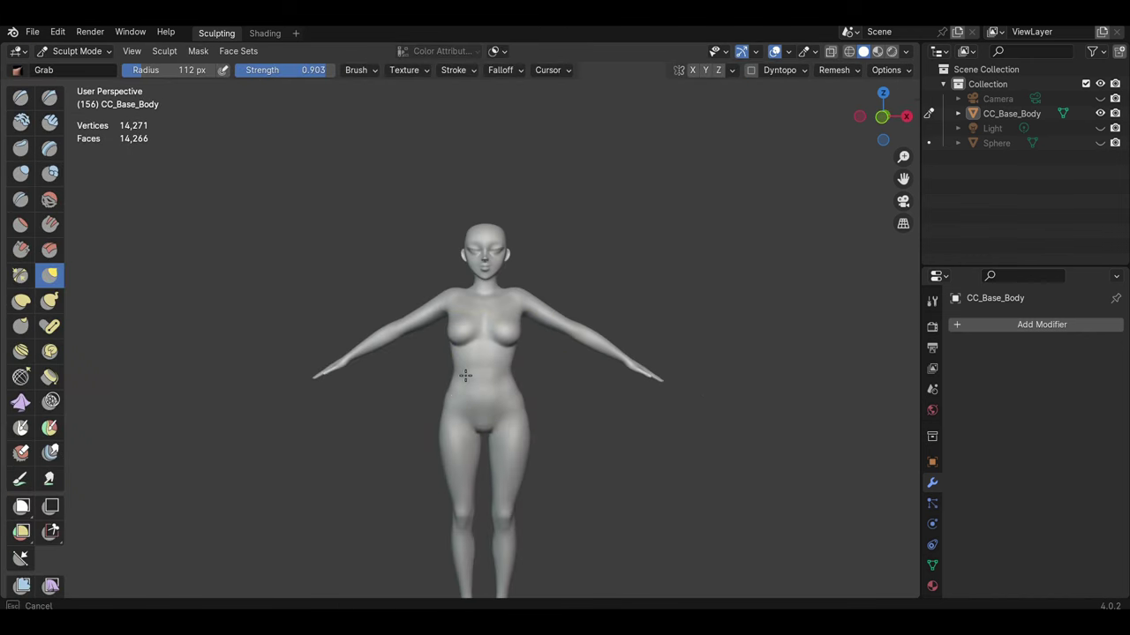
{"action": "key", "text": "ctrl+Tab"}
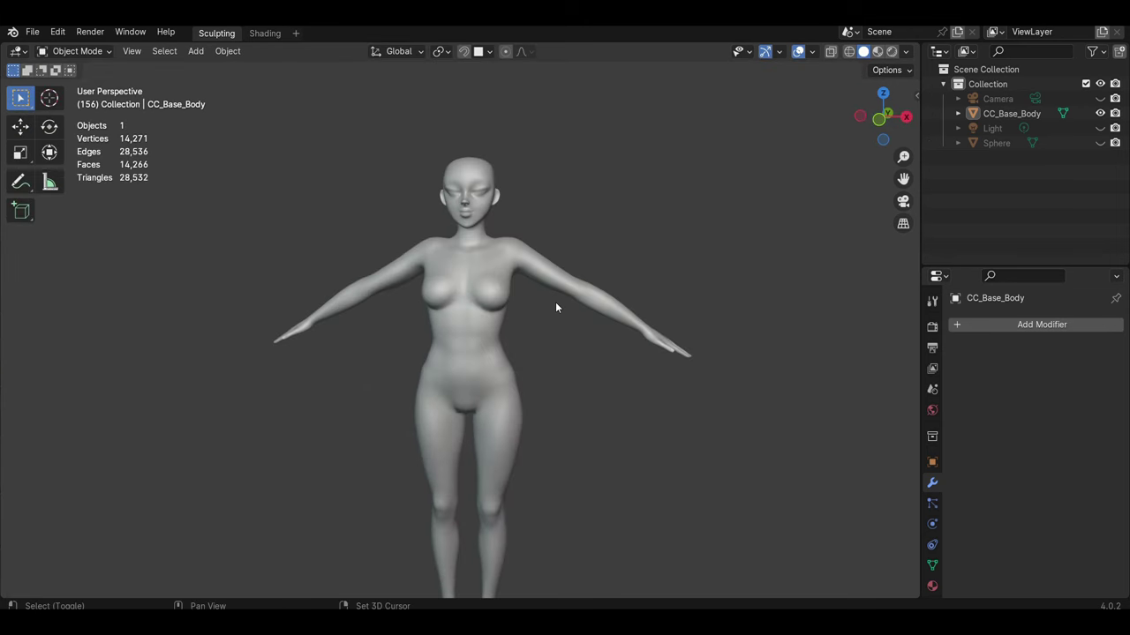
Step: Enter Edit Mode on CC_Base_Body and frame the head, chest and shoulders
{"action": "scroll", "coordinate": [560, 321], "scroll_direction": "up", "scroll_amount": 2}
{"action": "left_click", "coordinate": [77, 84]}
{"action": "left_click", "coordinate": [813, 51]}
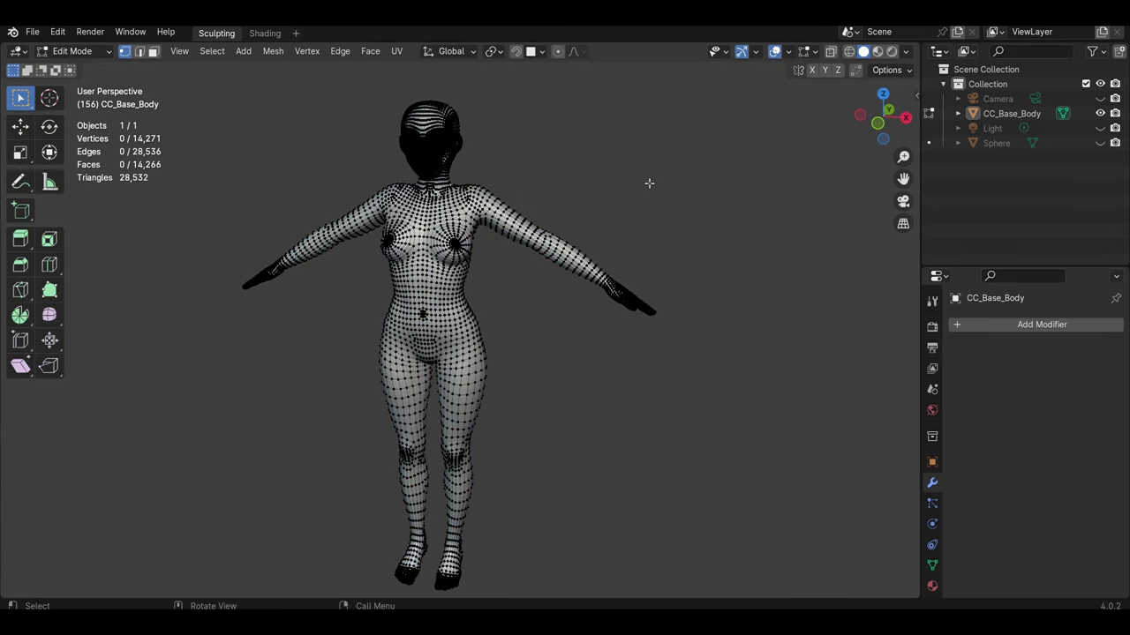
{"action": "scroll", "coordinate": [499, 440], "scroll_direction": "up", "scroll_amount": 4}
{"action": "scroll", "coordinate": [499, 439], "scroll_direction": "up", "scroll_amount": 3}
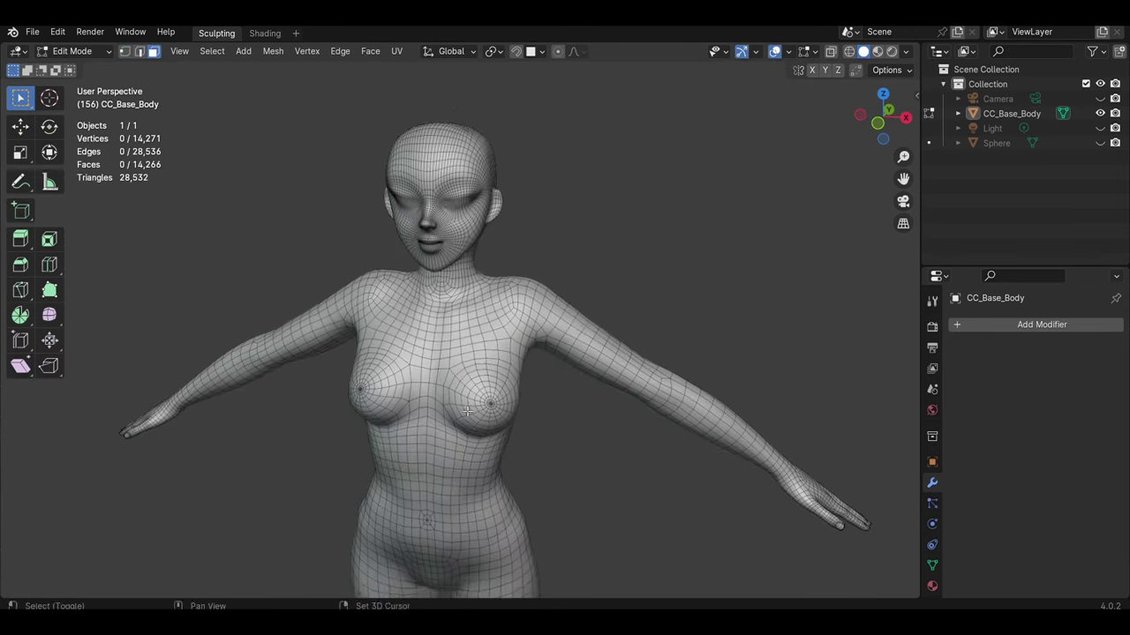
{"action": "scroll", "coordinate": [499, 439], "scroll_direction": "up", "scroll_amount": 2}
{"action": "scroll", "coordinate": [499, 439], "scroll_direction": "up", "scroll_amount": 2}
{"action": "mouse_move", "coordinate": [500, 440]}
{"action": "middle_mouse_down"}
{"action": "mouse_move", "coordinate": [389, 435]}
{"action": "mouse_move", "coordinate": [571, 373]}
{"action": "middle_mouse_up"}
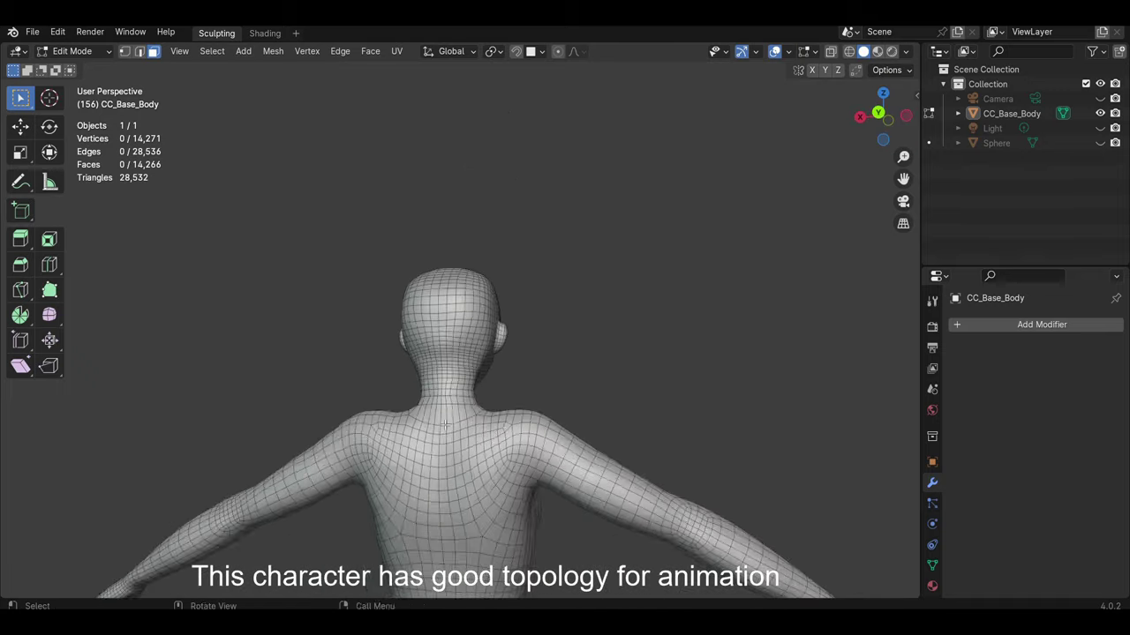
{"action": "scroll", "coordinate": [571, 373], "scroll_direction": "down", "scroll_amount": 3}
{"action": "mouse_move", "coordinate": [585, 302]}
{"action": "middle_mouse_down"}
{"action": "mouse_move", "coordinate": [542, 462]}
{"action": "mouse_move", "coordinate": [475, 490]}
{"action": "middle_mouse_up"}
{"action": "scroll", "coordinate": [541, 461], "scroll_direction": "up", "scroll_amount": 2}
{"action": "scroll", "coordinate": [475, 490], "scroll_direction": "down", "scroll_amount": 3}
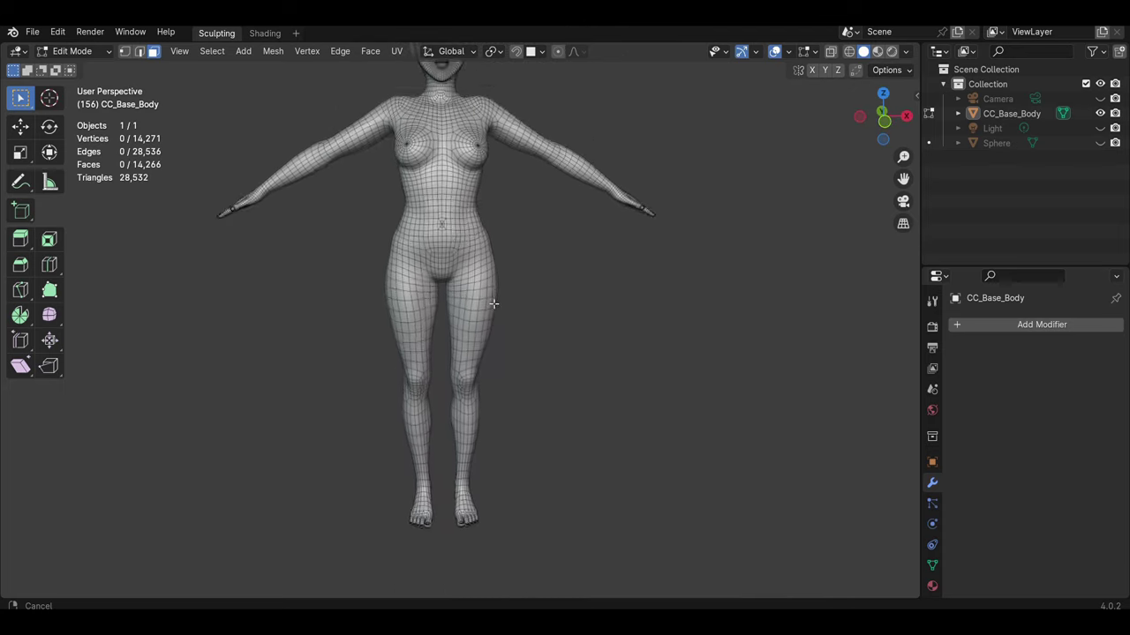
{"action": "scroll", "coordinate": [487, 421], "scroll_direction": "up", "scroll_amount": 4}
{"action": "mouse_move", "coordinate": [494, 292]}
{"action": "middle_mouse_down", "text": "shift"}
{"action": "mouse_move", "coordinate": [517, 463]}
{"action": "mouse_move", "coordinate": [541, 317]}
{"action": "middle_mouse_up", "text": "shift"}
{"action": "scroll", "coordinate": [529, 397], "scroll_direction": "down", "scroll_amount": 3}
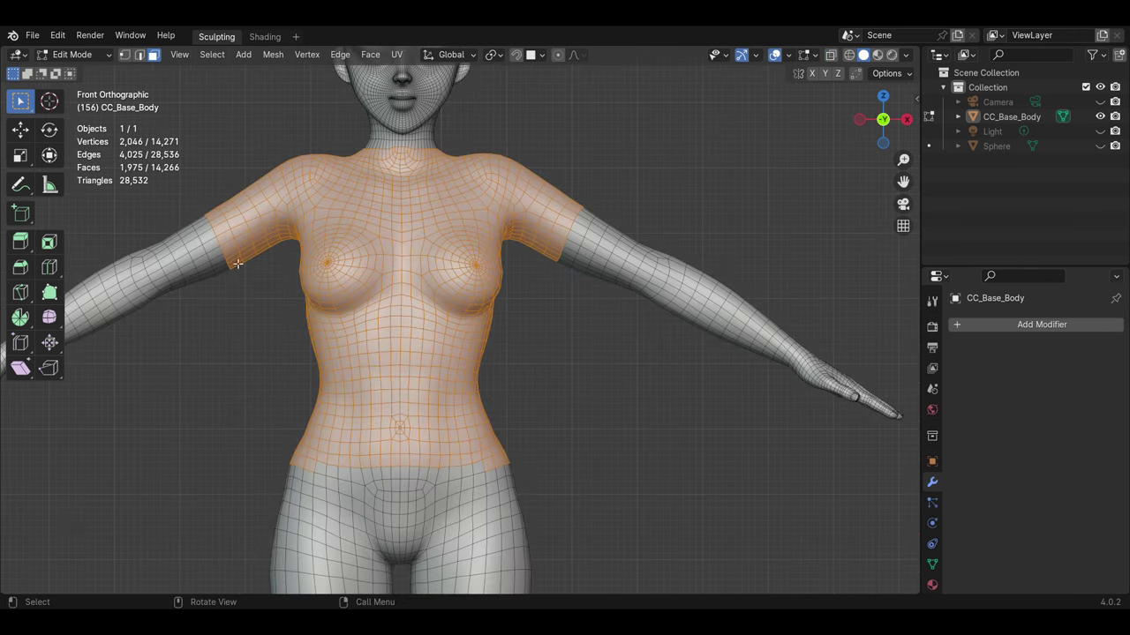
Step: Trim the shoulder face selection by deselecting chest, back and side faces outside the shirt shape
{"action": "mouse_move", "coordinate": [237, 263]}
{"action": "middle_mouse_down"}
{"action": "mouse_move", "coordinate": [672, 413]}
{"action": "mouse_move", "coordinate": [364, 429]}
{"action": "mouse_move", "coordinate": [527, 464]}
{"action": "mouse_move", "coordinate": [470, 462]}
{"action": "middle_mouse_up"}
{"action": "scroll", "coordinate": [527, 464], "scroll_direction": "down", "scroll_amount": 4}
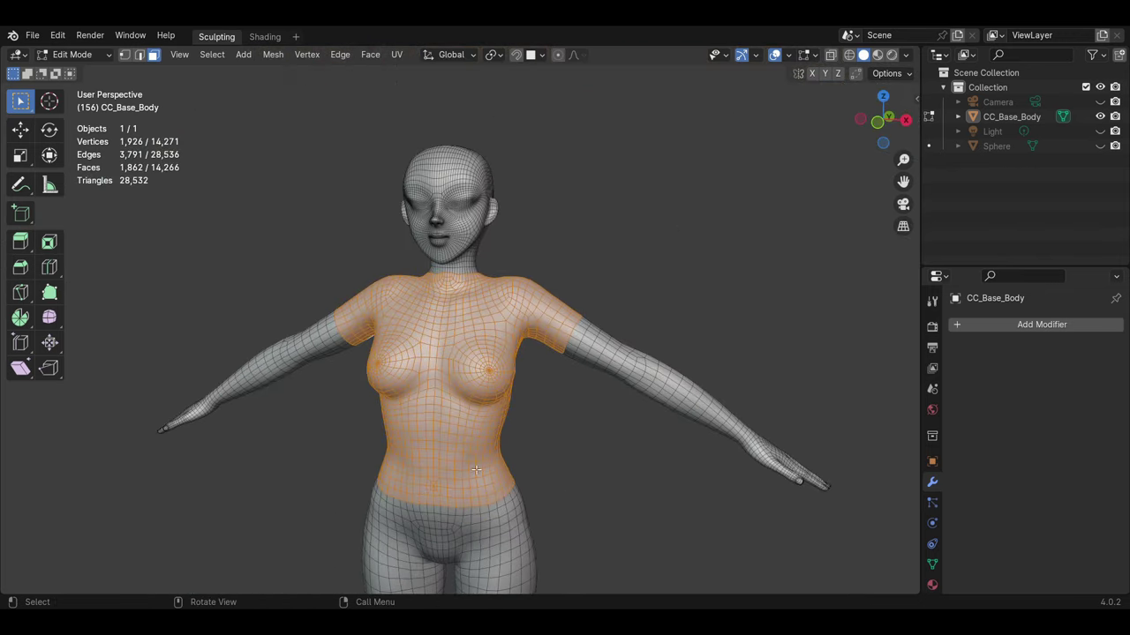
{"action": "scroll", "coordinate": [473, 409], "scroll_direction": "up", "scroll_amount": 2}
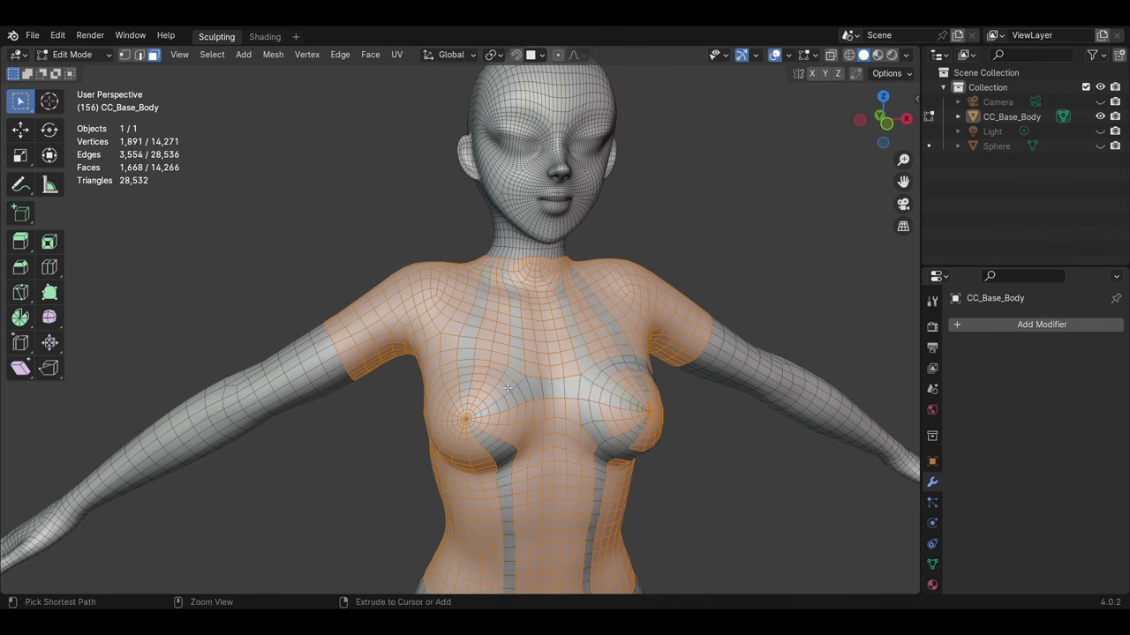
{"action": "left_click_drag", "start_coordinate": [507, 388], "coordinate": [521, 446], "text": "ctrl"}
{"action": "middle_click_drag", "start_coordinate": [521, 446], "coordinate": [536, 401]}
{"action": "scroll", "coordinate": [537, 402], "scroll_direction": "up", "scroll_amount": 2}
{"action": "left_click_drag", "start_coordinate": [525, 413], "coordinate": [548, 350], "text": "ctrl"}
{"action": "middle_click_drag", "start_coordinate": [568, 540], "coordinate": [350, 350]}
{"action": "left_click", "coordinate": [349, 349], "text": "shift"}
{"action": "middle_click_drag", "start_coordinate": [335, 424], "coordinate": [529, 461]}
{"action": "left_click_drag", "start_coordinate": [530, 461], "coordinate": [479, 461], "text": "ctrl"}
{"action": "middle_click_drag", "start_coordinate": [479, 462], "coordinate": [622, 392]}
{"action": "left_click_drag", "start_coordinate": [622, 393], "coordinate": [662, 439], "text": "ctrl"}
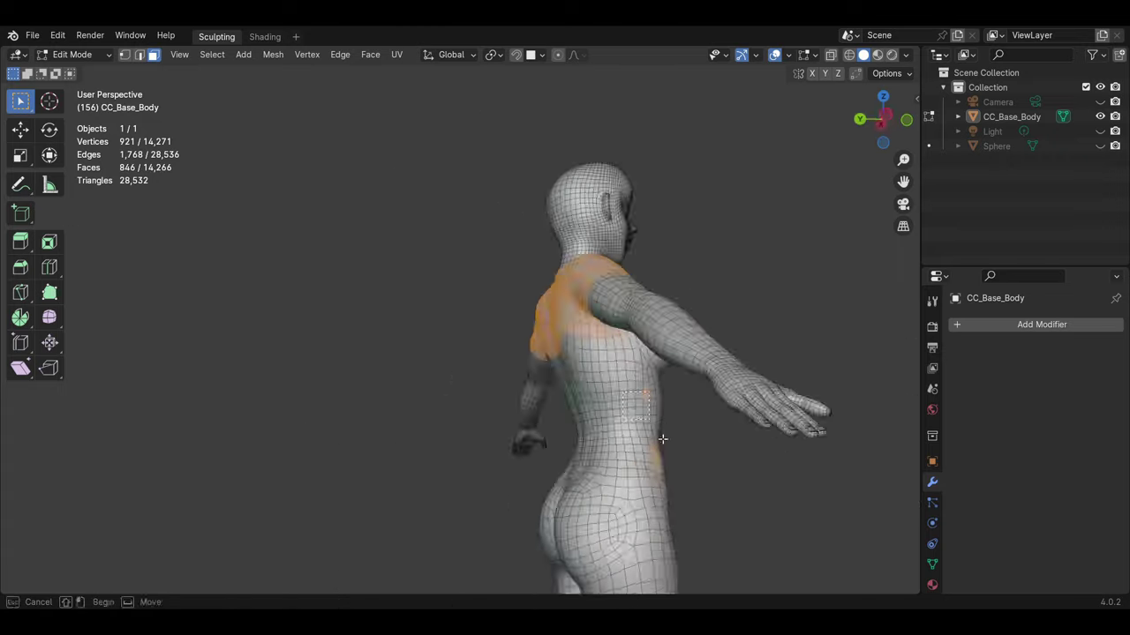
{"action": "mouse_move", "coordinate": [662, 439]}
{"action": "middle_mouse_down"}
{"action": "mouse_move", "coordinate": [126, 411]}
{"action": "mouse_move", "coordinate": [476, 350]}
{"action": "middle_mouse_up"}
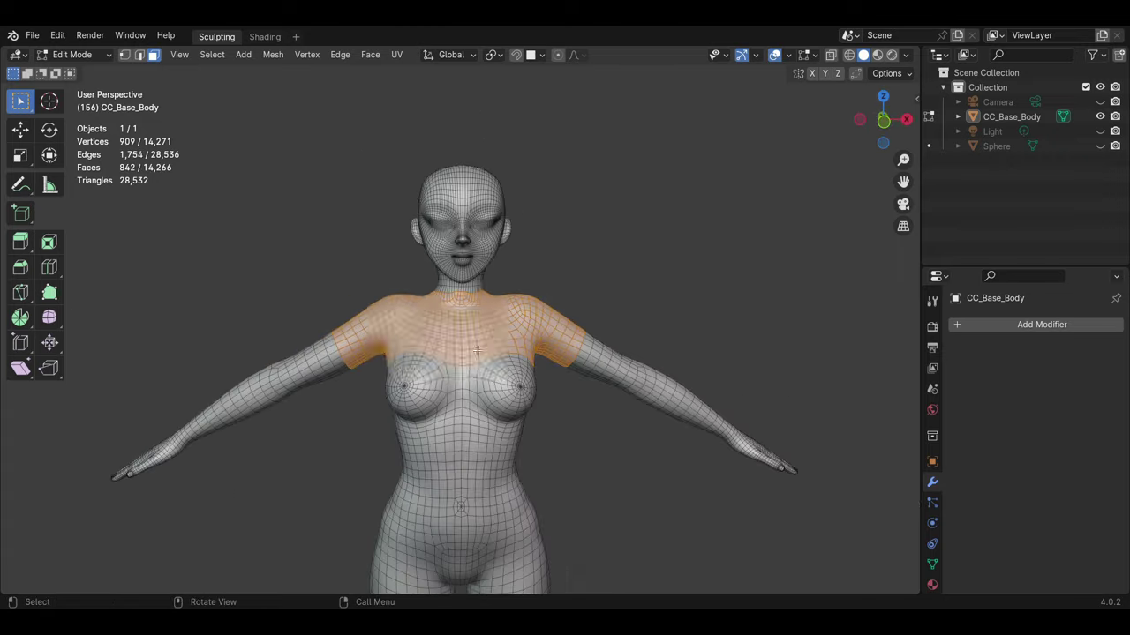
Step: Separate the selected shoulder faces into a new object, CC_Base_Body.001
{"action": "key", "text": "p"}
{"action": "left_click", "coordinate": [477, 350]}
{"action": "key", "text": "Tab"}
{"action": "left_click", "coordinate": [470, 338]}
Step: Delete one half's faces from the new shoulder patch and return to Object Mode
{"action": "key", "text": "Tab"}
{"action": "mouse_move", "coordinate": [565, 262]}
{"action": "middle_mouse_down"}
{"action": "mouse_move", "coordinate": [442, 486]}
{"action": "mouse_move", "coordinate": [401, 489]}
{"action": "mouse_move", "coordinate": [529, 441]}
{"action": "middle_mouse_up"}
{"action": "key", "text": "x"}
{"action": "left_click", "coordinate": [401, 489]}
{"action": "key", "text": "Tab"}
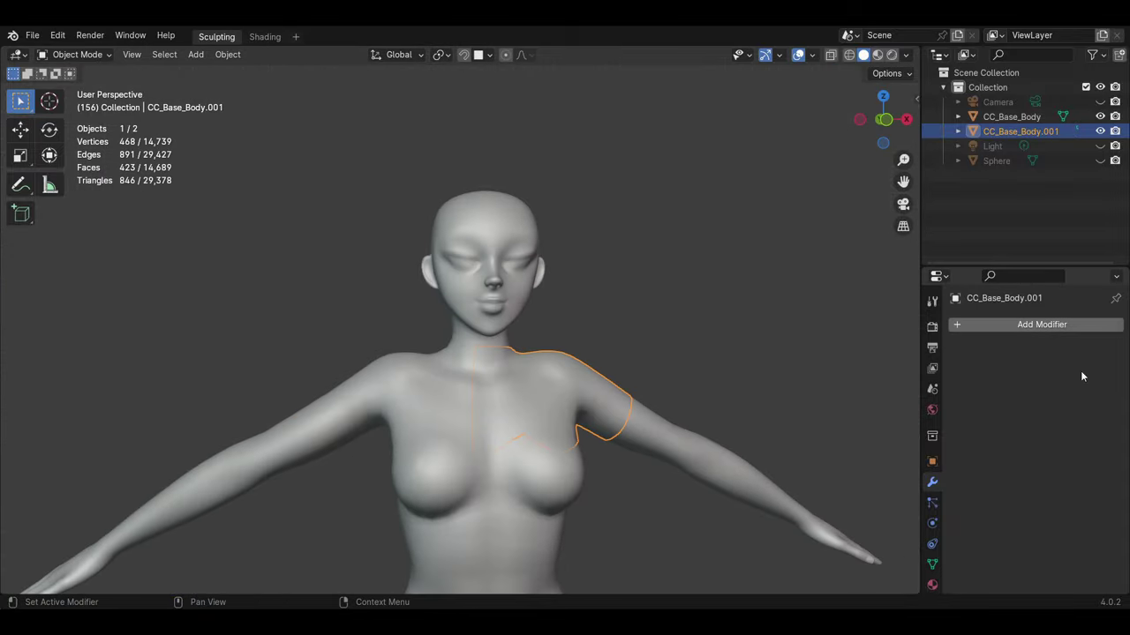
Step: Add a Mirror modifier to the shoulder patch and align the centre neck vertex to the seam
{"action": "key", "text": "shift+a"}
{"action": "left_click", "coordinate": [1091, 419]}
{"action": "left_click", "coordinate": [89, 87]}
{"action": "scroll", "coordinate": [441, 353], "scroll_direction": "up", "scroll_amount": 5}
{"action": "scroll", "coordinate": [442, 353], "scroll_direction": "down", "scroll_amount": 2}
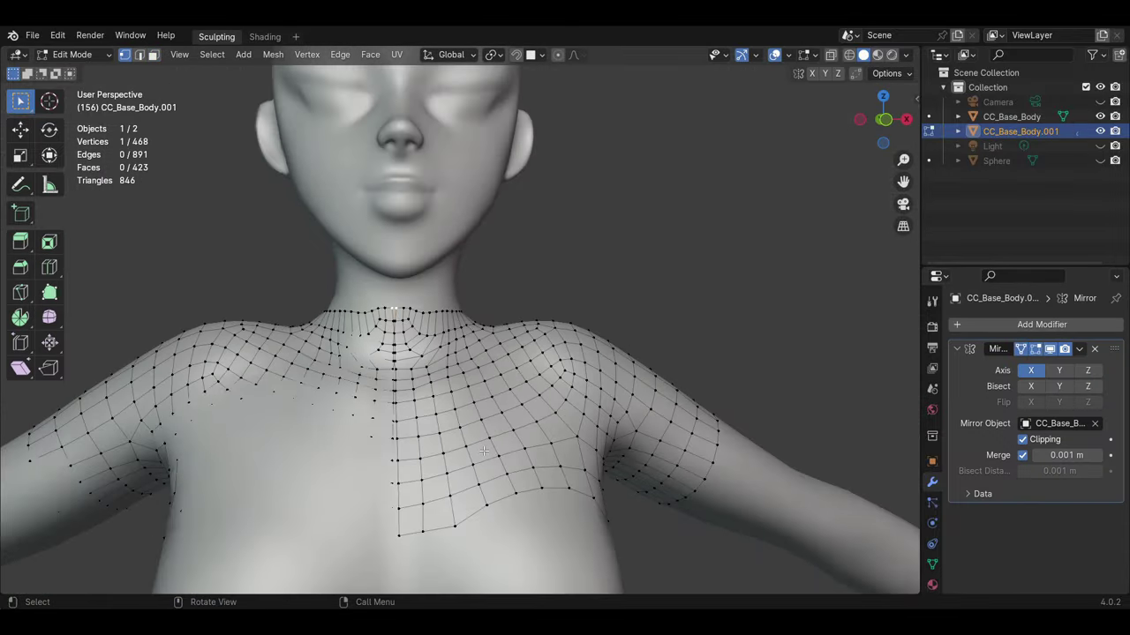
{"action": "scroll", "coordinate": [356, 465], "scroll_direction": "up", "scroll_amount": 3}
{"action": "left_click_drag", "start_coordinate": [353, 458], "coordinate": [355, 466]}
{"action": "left_click", "coordinate": [788, 54]}
{"action": "scroll", "coordinate": [411, 330], "scroll_direction": "up", "scroll_amount": 3}
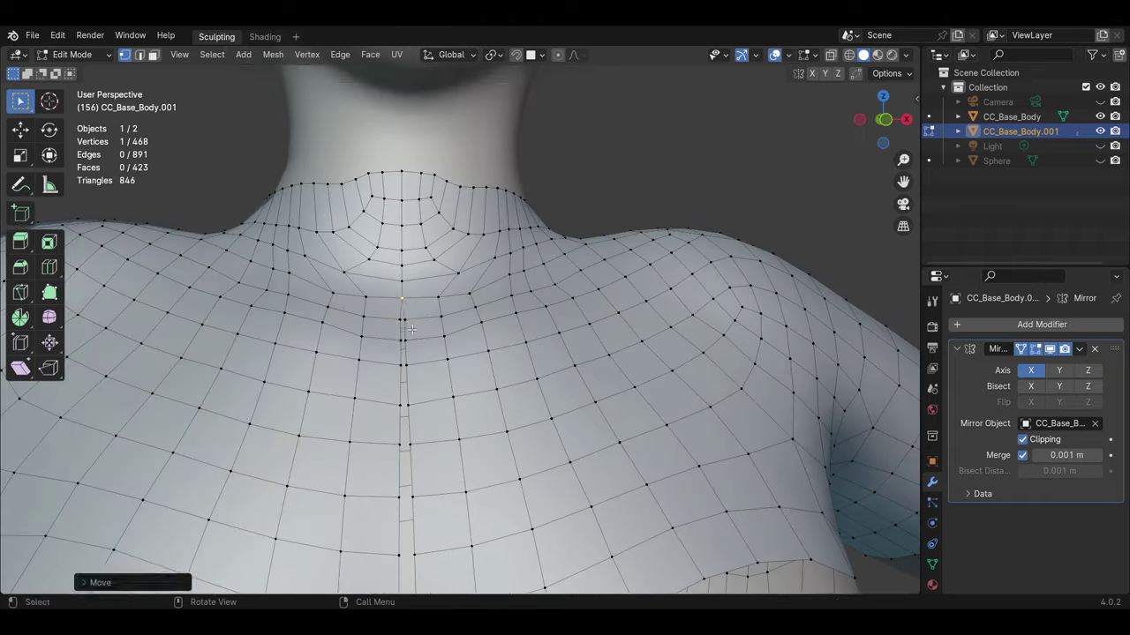
{"action": "middle_click_drag", "start_coordinate": [416, 450], "coordinate": [353, 397]}
{"action": "scroll", "coordinate": [353, 397], "scroll_direction": "down", "scroll_amount": 8}
{"action": "scroll", "coordinate": [219, 252], "scroll_direction": "up", "scroll_amount": 8}
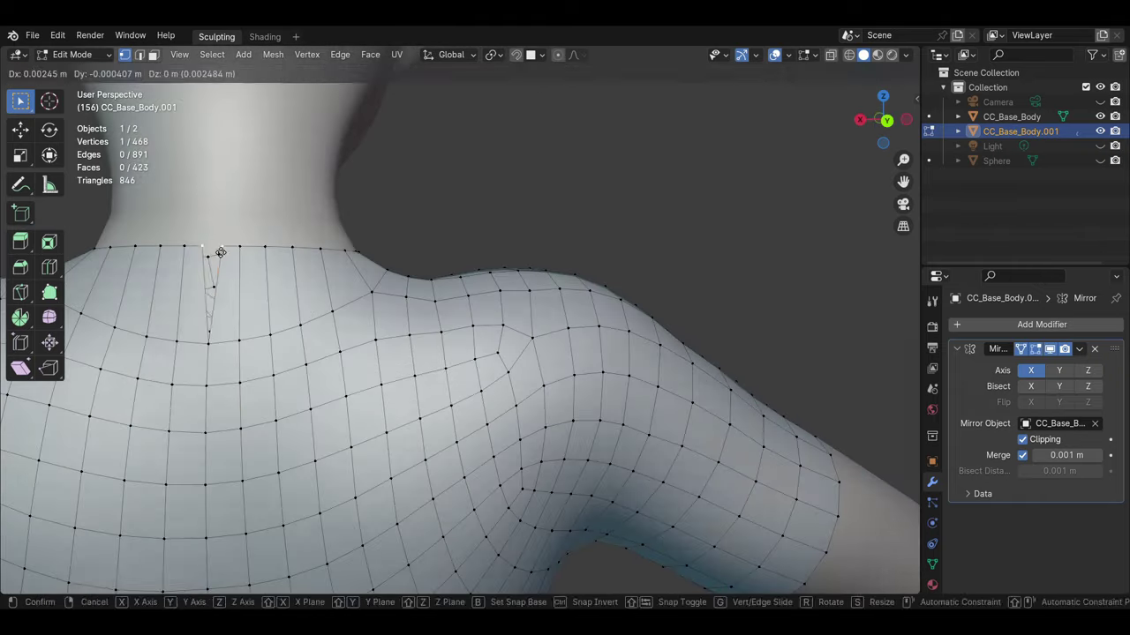
{"action": "scroll", "coordinate": [305, 522], "scroll_direction": "up", "scroll_amount": 2}
{"action": "scroll", "coordinate": [305, 522], "scroll_direction": "down", "scroll_amount": 6}
{"action": "scroll", "coordinate": [407, 359], "scroll_direction": "up", "scroll_amount": 4}
{"action": "scroll", "coordinate": [406, 359], "scroll_direction": "up", "scroll_amount": 2}
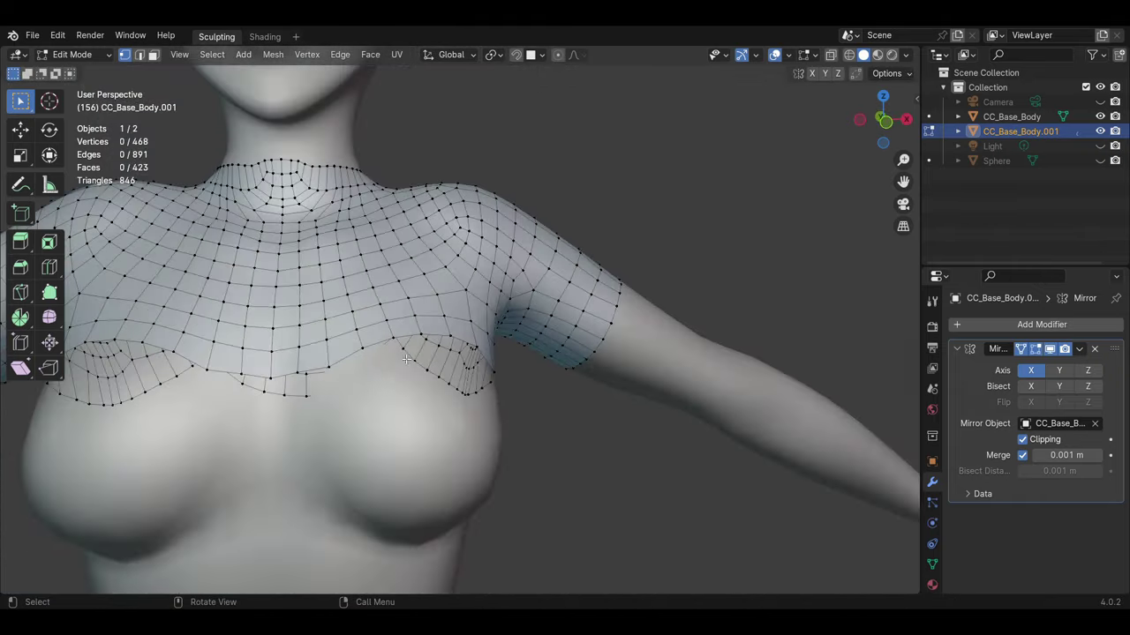
Step: Add a Shrinkwrap modifier targeting CC_Base_Body and extrude the bottom loop down several times
{"action": "key", "text": "e"}
{"action": "left_click", "coordinate": [1042, 324]}
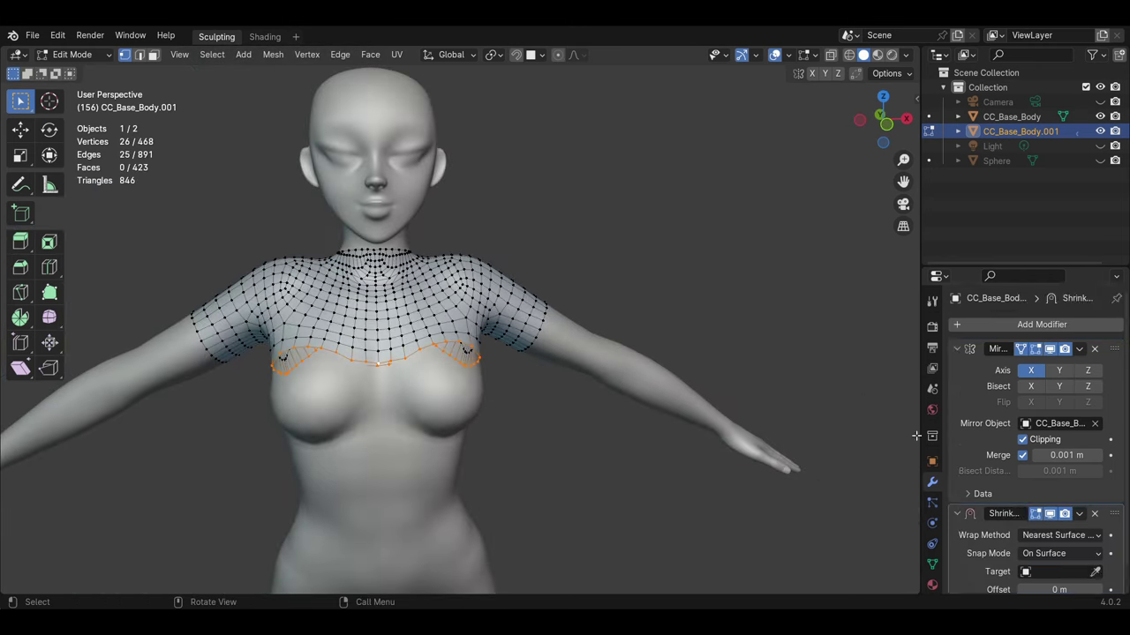
{"action": "key", "text": "e"}
{"action": "left_click", "coordinate": [486, 331]}
{"action": "key", "text": "e"}
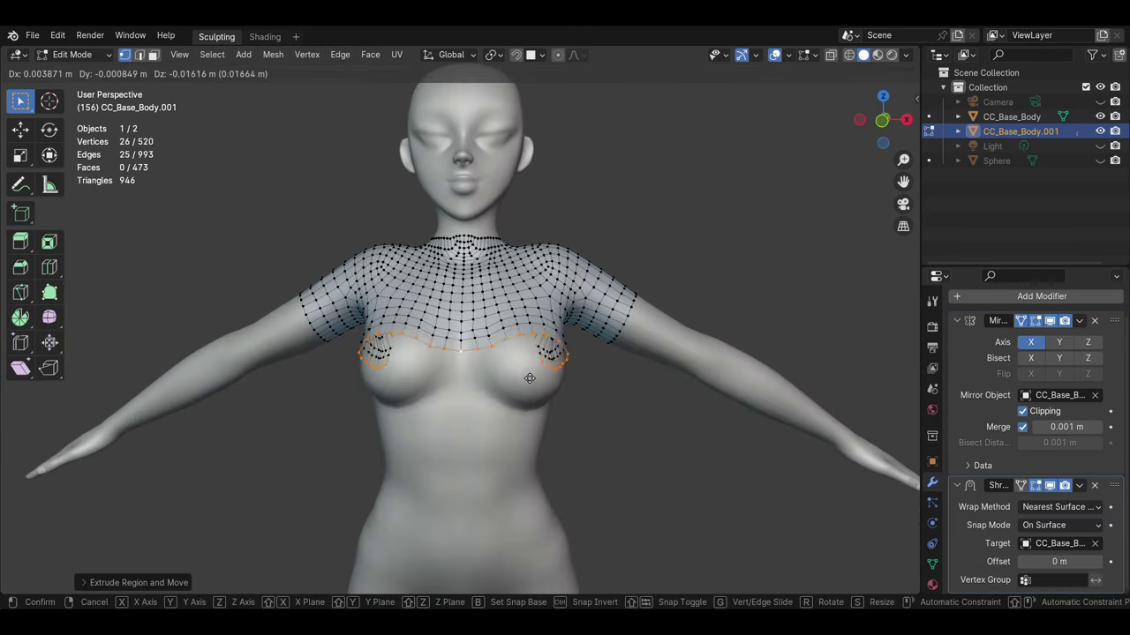
{"action": "left_click", "coordinate": [485, 331]}
{"action": "key", "text": "e"}
{"action": "left_click", "coordinate": [511, 361]}
{"action": "mouse_move", "coordinate": [512, 362]}
{"action": "middle_mouse_down"}
{"action": "mouse_move", "coordinate": [549, 417]}
{"action": "mouse_move", "coordinate": [529, 375]}
{"action": "mouse_move", "coordinate": [627, 357]}
{"action": "mouse_move", "coordinate": [572, 445]}
{"action": "middle_mouse_up"}
Step: Reposition individual edge vertices onto the body surface with snapping enabled
{"action": "left_click", "coordinate": [569, 375]}
{"action": "key", "text": "g"}
{"action": "left_click", "coordinate": [563, 343]}
{"action": "key", "text": "shift+Tab"}
{"action": "left_click", "coordinate": [654, 358]}
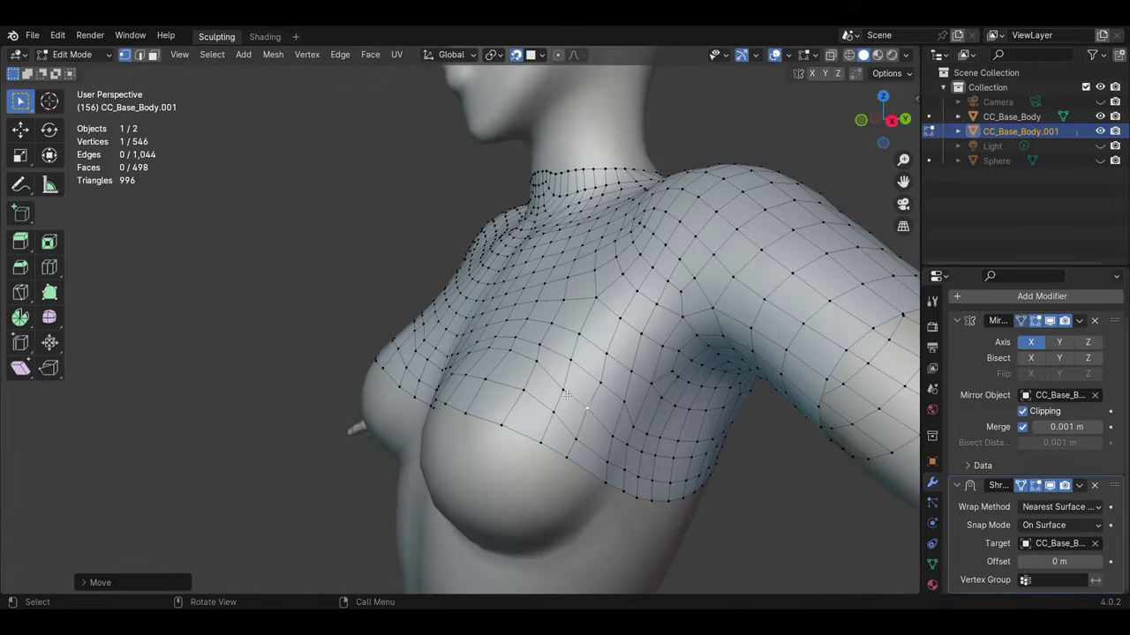
{"action": "middle_click_drag", "start_coordinate": [665, 419], "coordinate": [733, 404]}
{"action": "scroll", "coordinate": [756, 399], "scroll_direction": "up", "scroll_amount": 3}
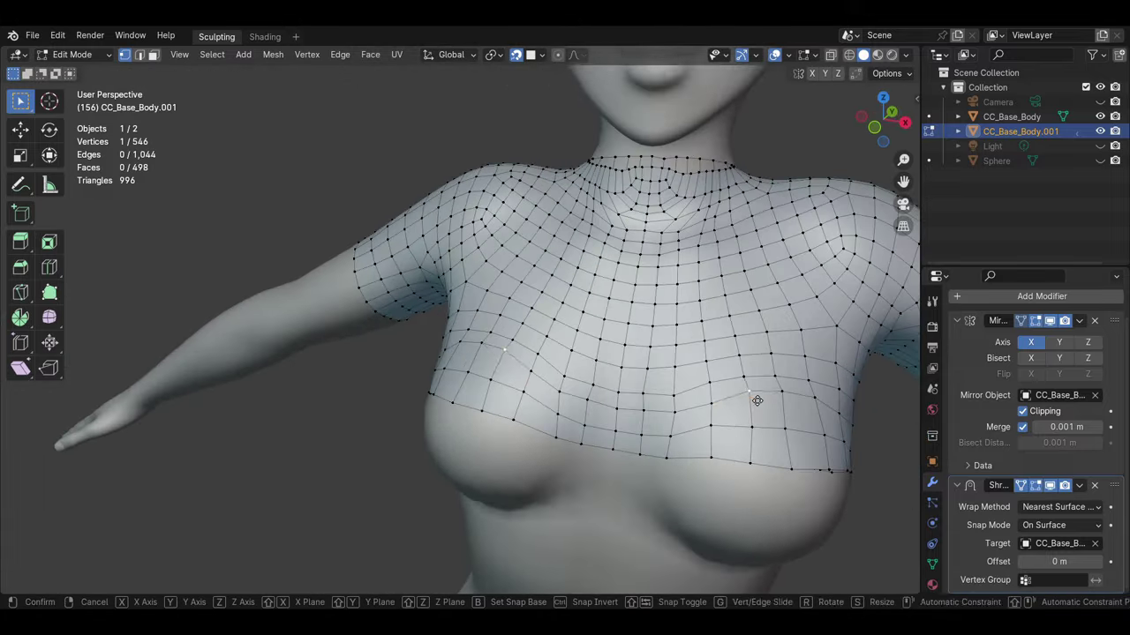
Step: Extrude the bottom boundary loop further down over the bust
{"action": "left_click", "coordinate": [817, 453], "text": "alt"}
{"action": "mouse_move", "coordinate": [817, 452]}
{"action": "middle_mouse_down"}
{"action": "mouse_move", "coordinate": [750, 415]}
{"action": "mouse_move", "coordinate": [795, 428]}
{"action": "mouse_move", "coordinate": [540, 435]}
{"action": "middle_mouse_up"}
{"action": "scroll", "coordinate": [750, 415], "scroll_direction": "down", "scroll_amount": 3}
{"action": "key", "text": "e"}
{"action": "left_click", "coordinate": [693, 394]}
{"action": "key", "text": "Tab"}
{"action": "key", "text": "Tab"}
{"action": "key", "text": "ctrl+z"}
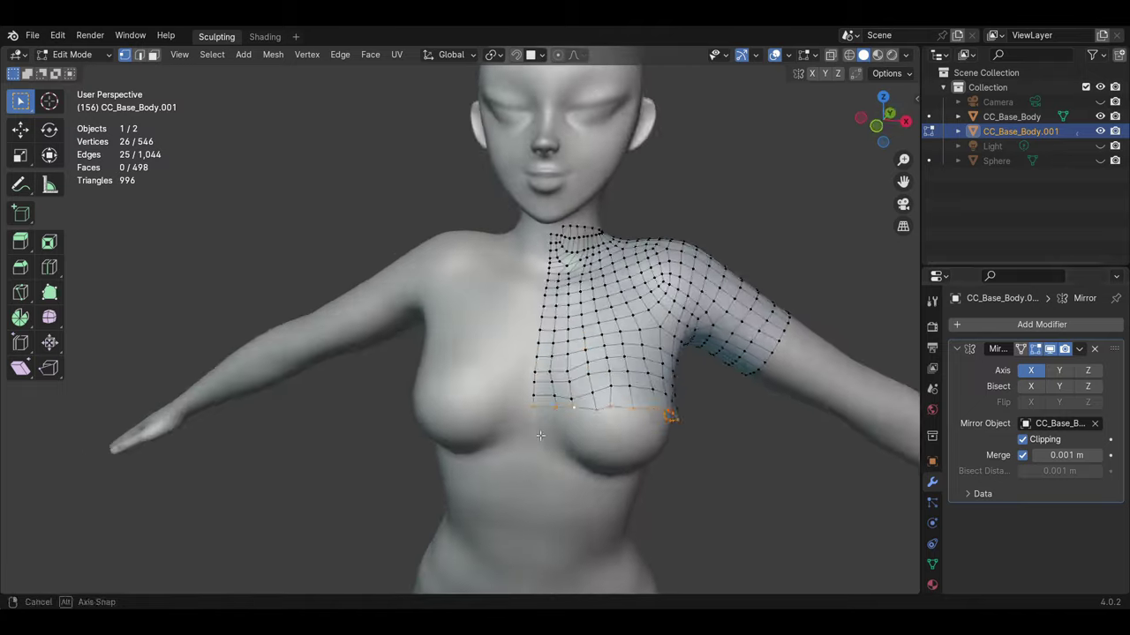
{"action": "key", "text": "ctrl+shift+z"}
Step: Adjust a vertex and extrude another loop to below the bust
{"action": "mouse_move", "coordinate": [642, 392]}
{"action": "middle_mouse_down"}
{"action": "mouse_move", "coordinate": [669, 458]}
{"action": "mouse_move", "coordinate": [558, 423]}
{"action": "middle_mouse_up"}
{"action": "key", "text": "g"}
{"action": "left_click", "coordinate": [669, 458]}
{"action": "left_click", "coordinate": [617, 415], "text": "alt"}
{"action": "key", "text": "e"}
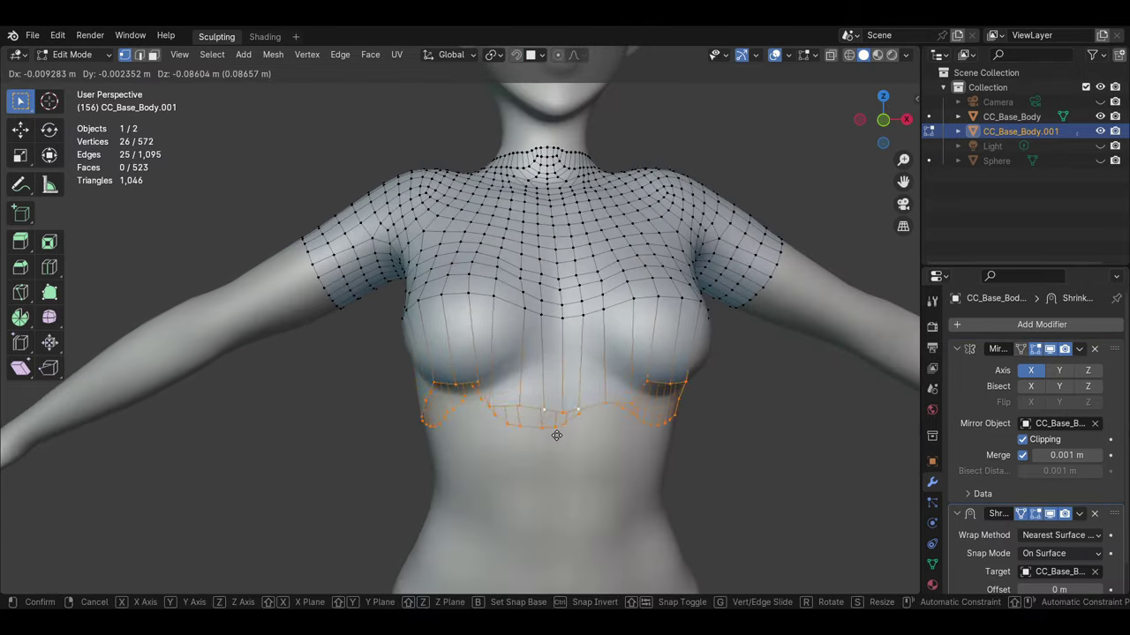
{"action": "left_click", "coordinate": [556, 435]}
Step: Straighten the hem by repositioning individual hem vertices, checking from below and the side
{"action": "key", "text": "alt+a"}
{"action": "scroll", "coordinate": [556, 435], "scroll_direction": "down", "scroll_amount": 2}
{"action": "key", "text": "space"}
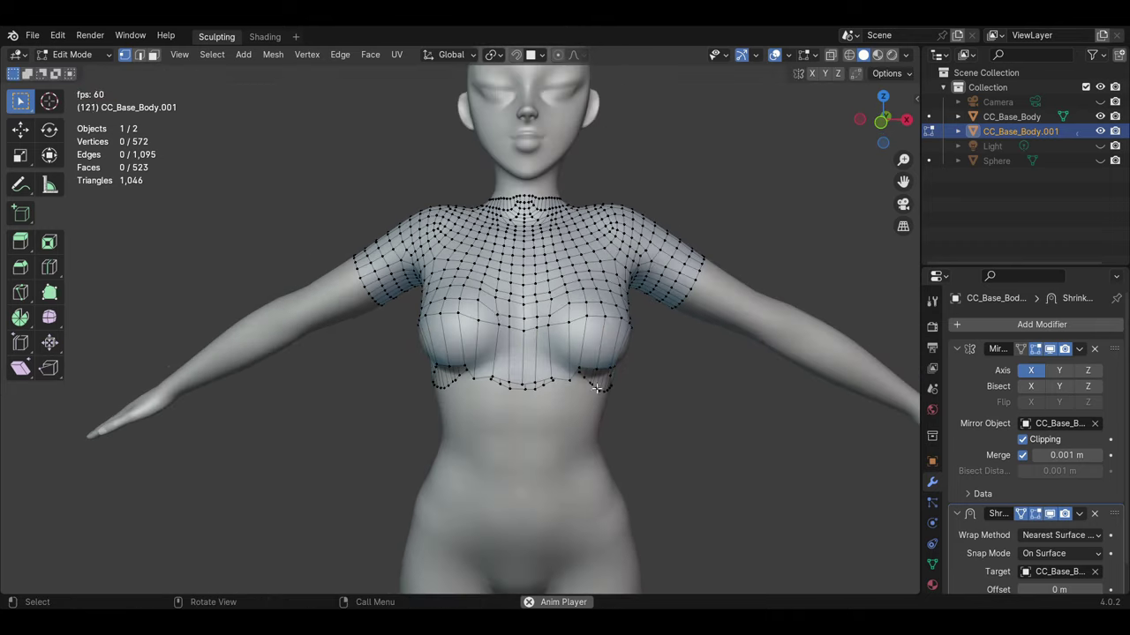
{"action": "middle_click_drag", "start_coordinate": [597, 388], "coordinate": [582, 375]}
{"action": "key", "text": "Escape"}
{"action": "left_click", "coordinate": [617, 353]}
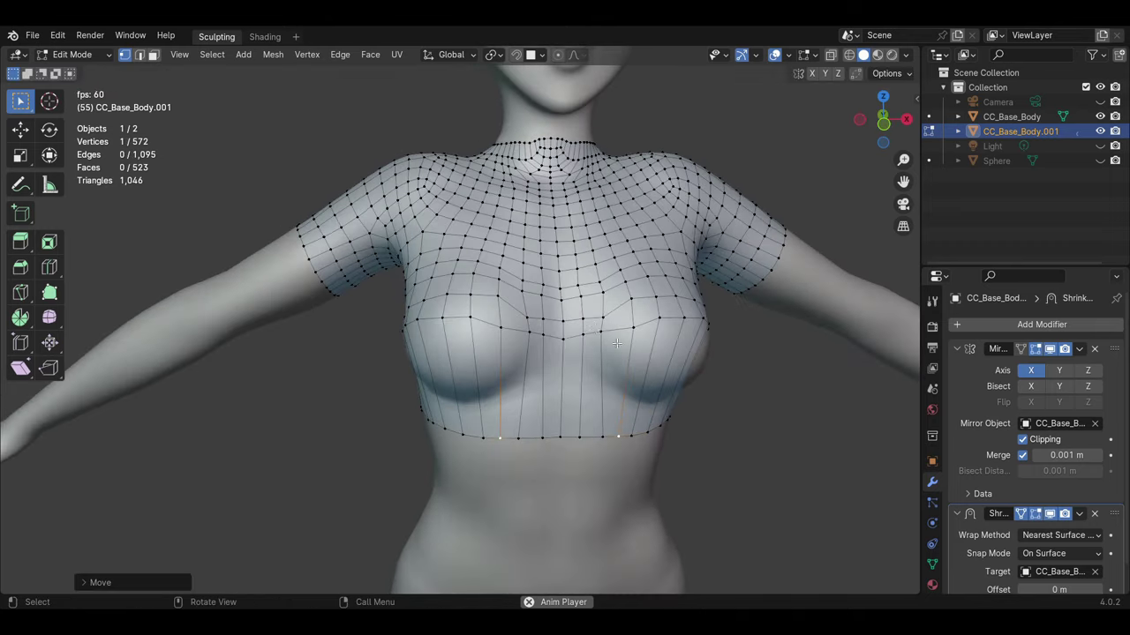
{"action": "key", "text": "g"}
{"action": "left_click", "coordinate": [618, 353]}
{"action": "middle_click_drag", "start_coordinate": [618, 353], "coordinate": [583, 419]}
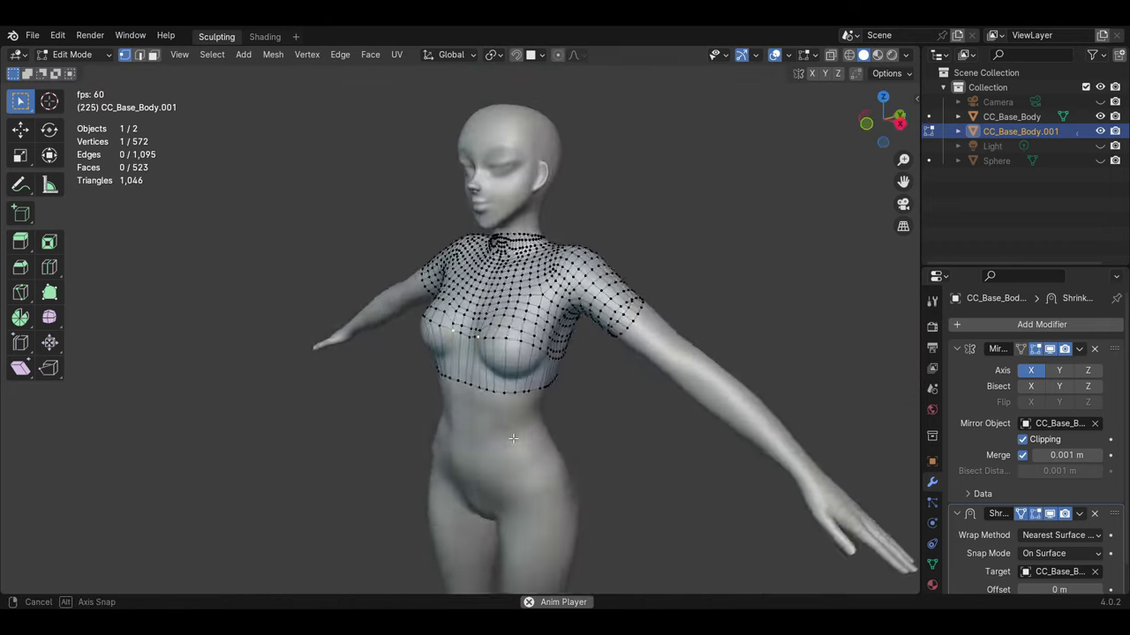
{"action": "scroll", "coordinate": [1078, 349], "scroll_direction": "down", "scroll_amount": 1}
{"action": "left_click", "coordinate": [1078, 322]}
{"action": "scroll", "coordinate": [499, 355], "scroll_direction": "up", "scroll_amount": 4}
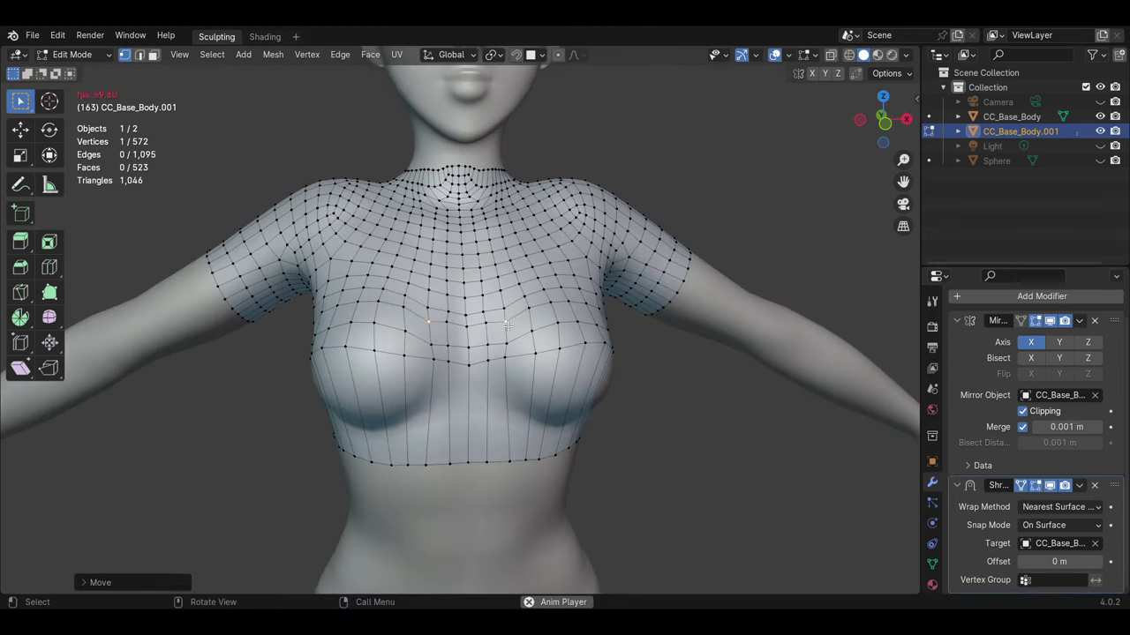
{"action": "middle_click_drag", "start_coordinate": [535, 336], "coordinate": [548, 351]}
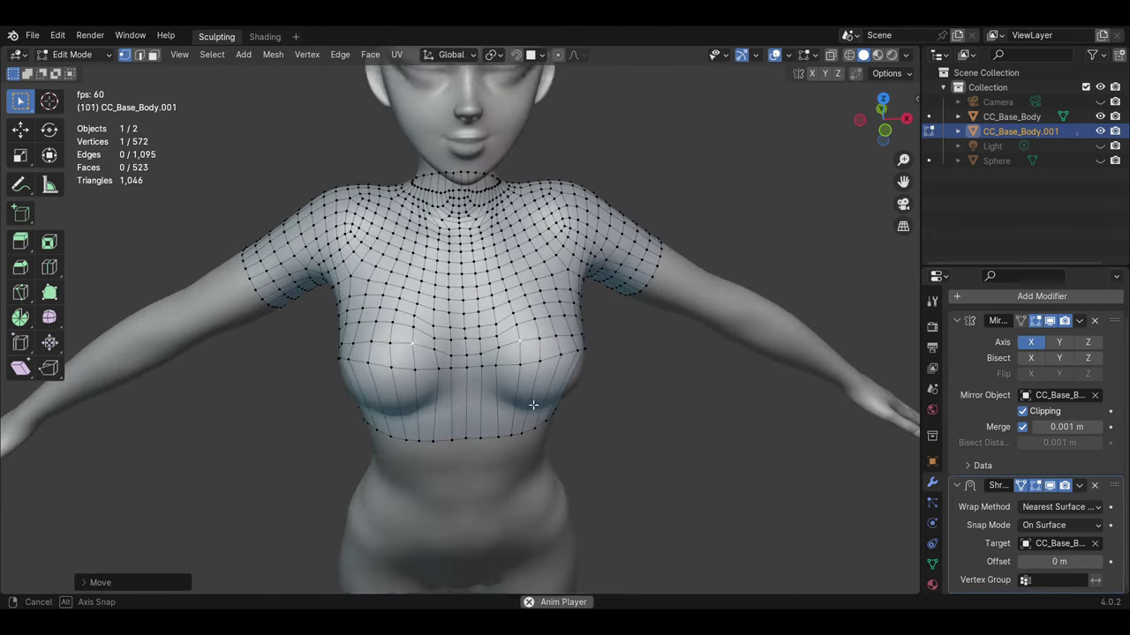
{"action": "right_click", "coordinate": [547, 351]}
{"action": "scroll", "coordinate": [547, 351], "scroll_direction": "down", "scroll_amount": 4}
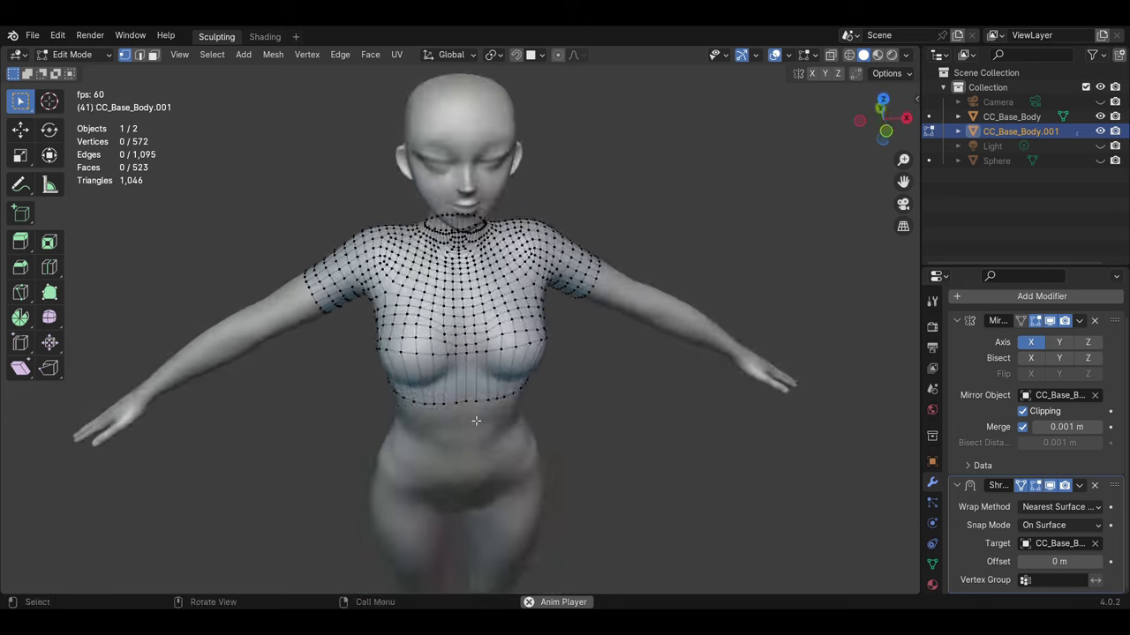
Step: Apply the Shrinkwrap and Mirror modifiers to the top
{"action": "key", "text": "Tab"}
{"action": "key", "text": "ctrl+a"}
{"action": "left_click", "coordinate": [1078, 349]}
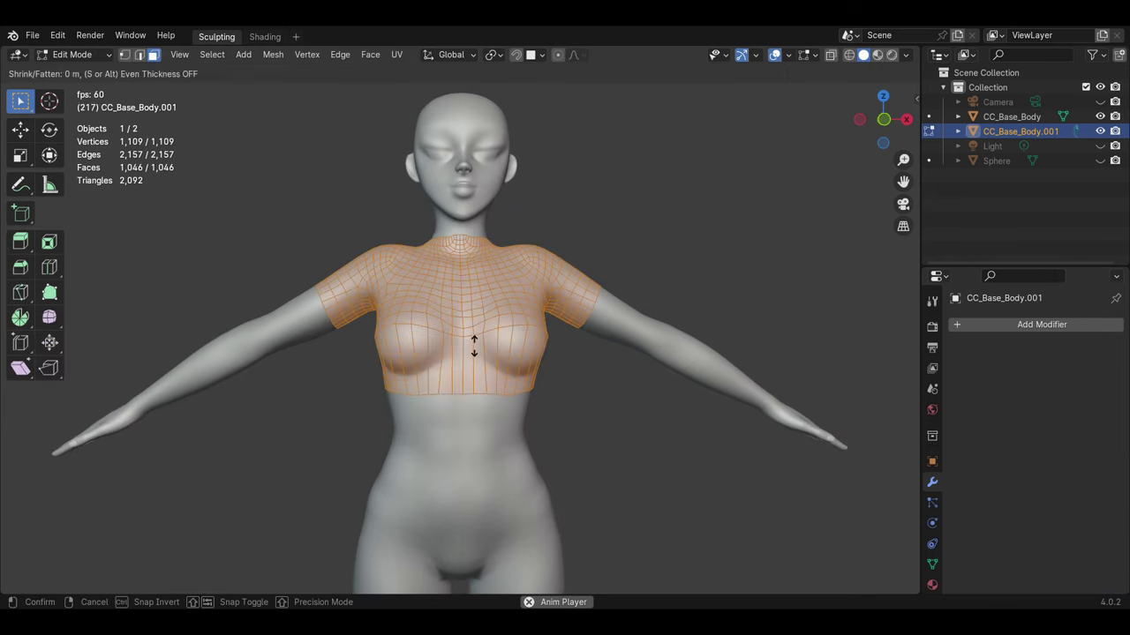
Step: Return to Object Mode, re-enter editing of the top, and reshape the torso with Grab
{"action": "mouse_move", "coordinate": [487, 375]}
{"action": "middle_mouse_down"}
{"action": "mouse_move", "coordinate": [341, 426]}
{"action": "mouse_move", "coordinate": [265, 353]}
{"action": "middle_mouse_up"}
{"action": "left_click", "coordinate": [72, 53]}
{"action": "left_click", "coordinate": [71, 71]}
{"action": "mouse_move", "coordinate": [70, 71]}
{"action": "middle_mouse_down"}
{"action": "mouse_move", "coordinate": [186, 293]}
{"action": "mouse_move", "coordinate": [505, 405]}
{"action": "mouse_move", "coordinate": [484, 407]}
{"action": "mouse_move", "coordinate": [455, 371]}
{"action": "middle_mouse_up"}
{"action": "key", "text": "Tab"}
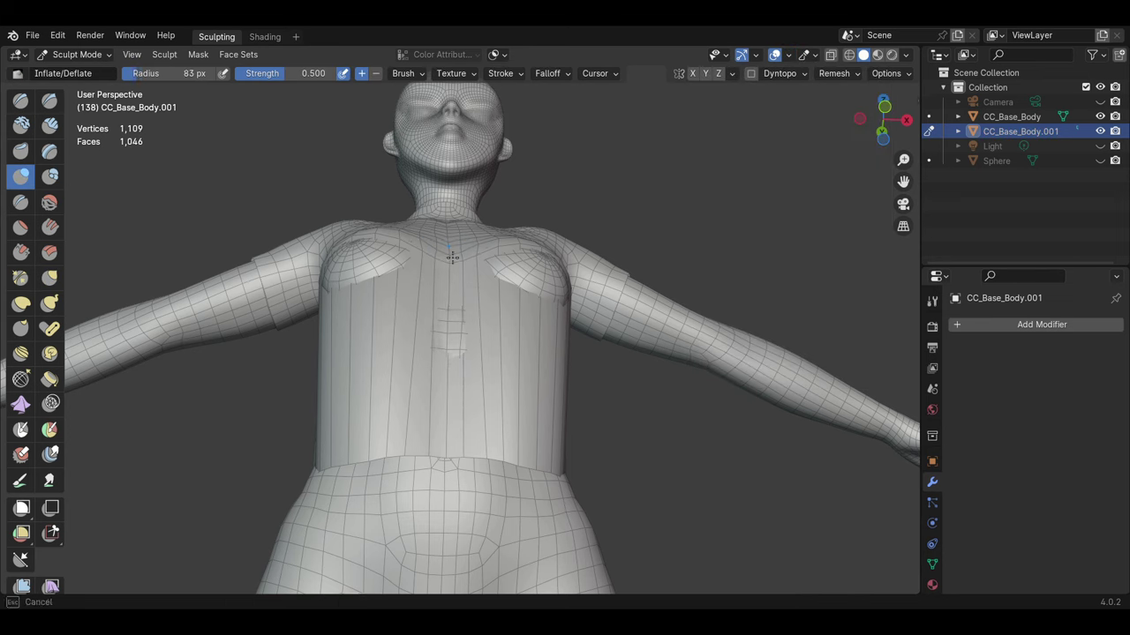
{"action": "key", "text": "g"}
{"action": "middle_click_drag", "start_coordinate": [525, 351], "coordinate": [467, 217]}
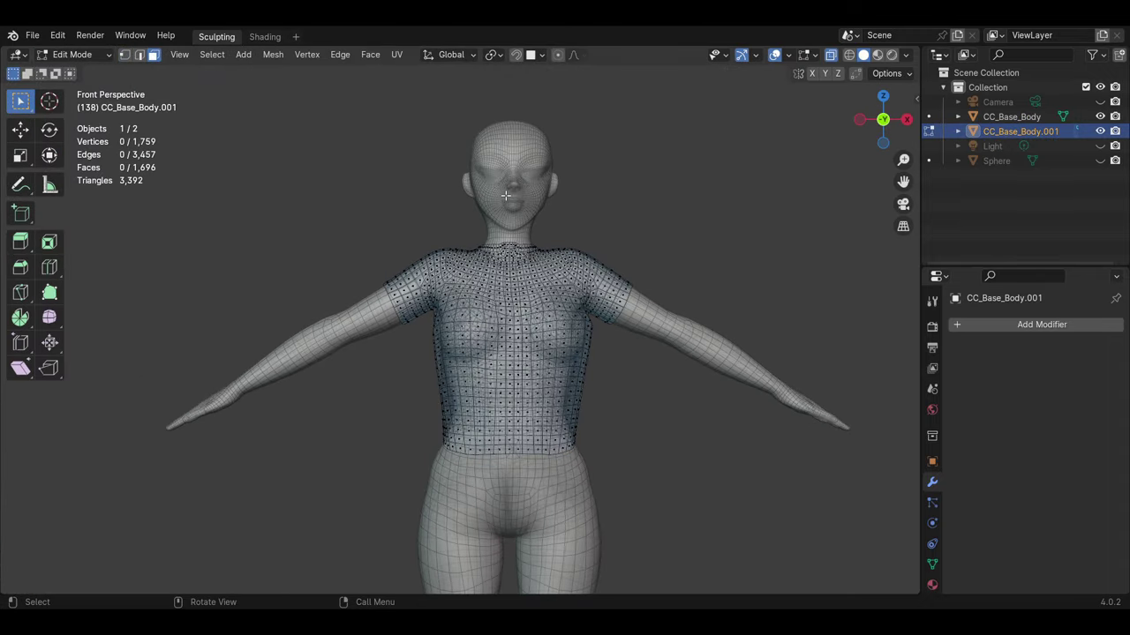
Step: Box-select one half of the shirt for removal
{"action": "left_click_drag", "start_coordinate": [596, 432], "coordinate": [595, 432]}
{"action": "scroll", "coordinate": [596, 432], "scroll_direction": "up", "scroll_amount": 3}
{"action": "mouse_move", "coordinate": [596, 433]}
{"action": "middle_mouse_down"}
{"action": "mouse_move", "coordinate": [559, 362]}
{"action": "mouse_move", "coordinate": [386, 356]}
{"action": "mouse_move", "coordinate": [507, 284]}
{"action": "middle_mouse_up"}
{"action": "scroll", "coordinate": [386, 355], "scroll_direction": "down", "scroll_amount": 2}
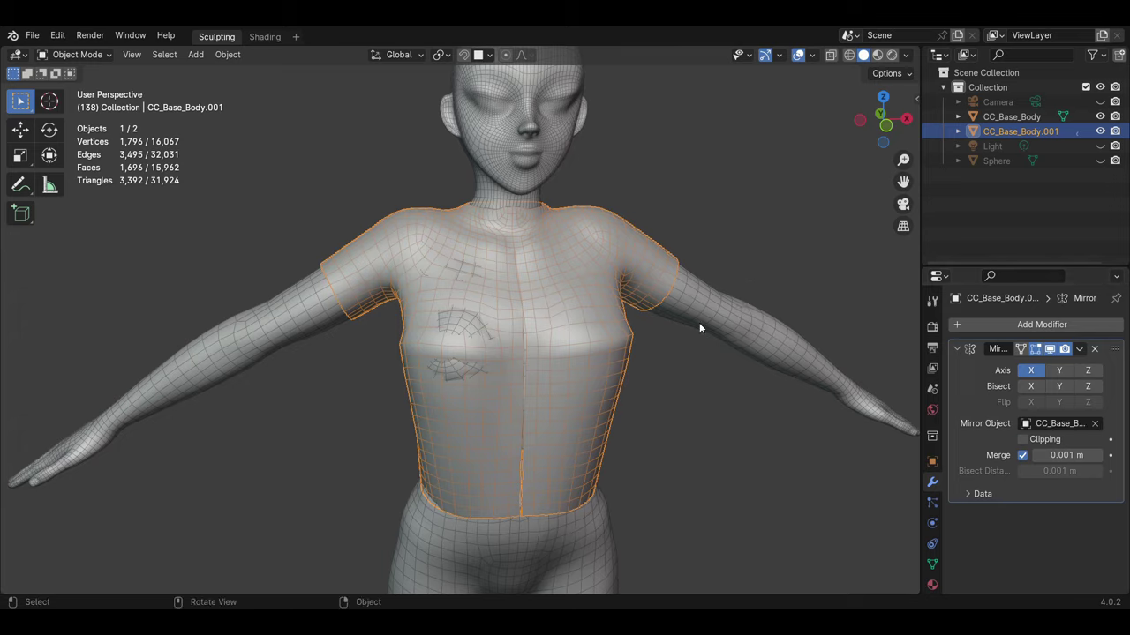
Step: In vertex select mode, move a centre seam vertex onto the mirror line
{"action": "key", "text": "Tab"}
{"action": "middle_click_drag", "start_coordinate": [699, 328], "coordinate": [449, 203]}
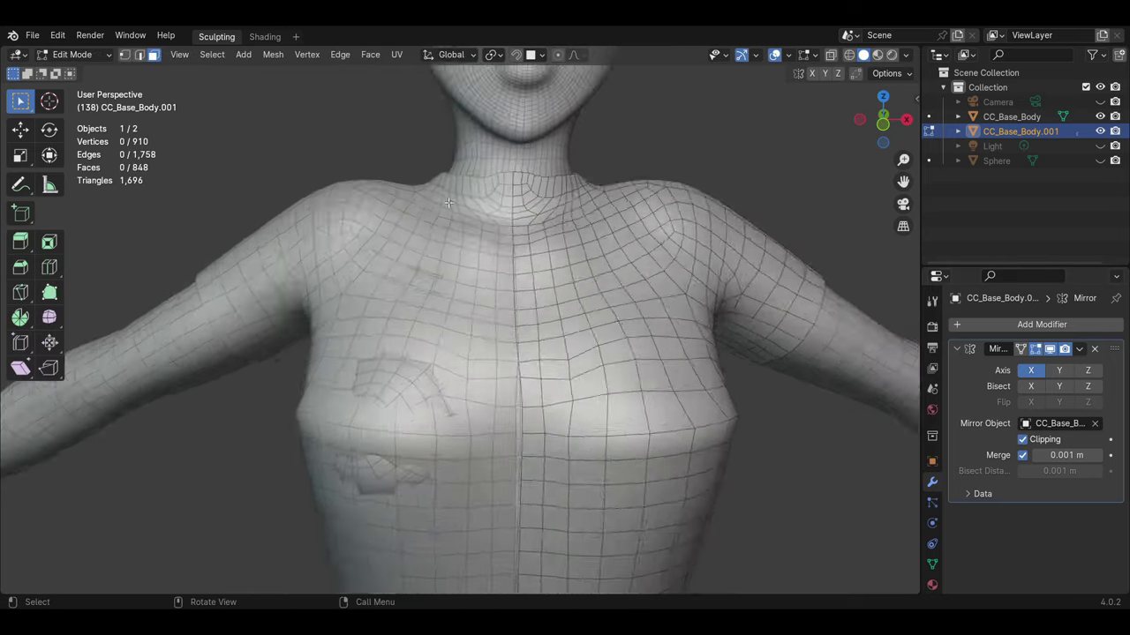
{"action": "scroll", "coordinate": [448, 203], "scroll_direction": "up", "scroll_amount": 5}
{"action": "key", "text": "1"}
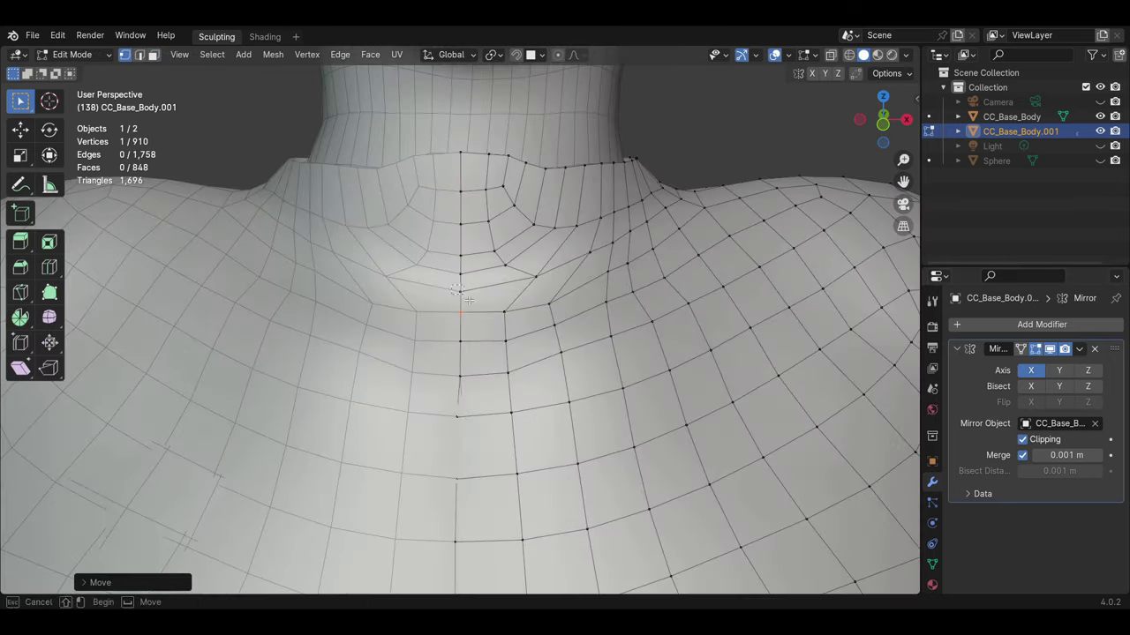
{"action": "scroll", "coordinate": [470, 426], "scroll_direction": "up", "scroll_amount": 3}
{"action": "left_click", "coordinate": [471, 426]}
{"action": "key", "text": "g"}
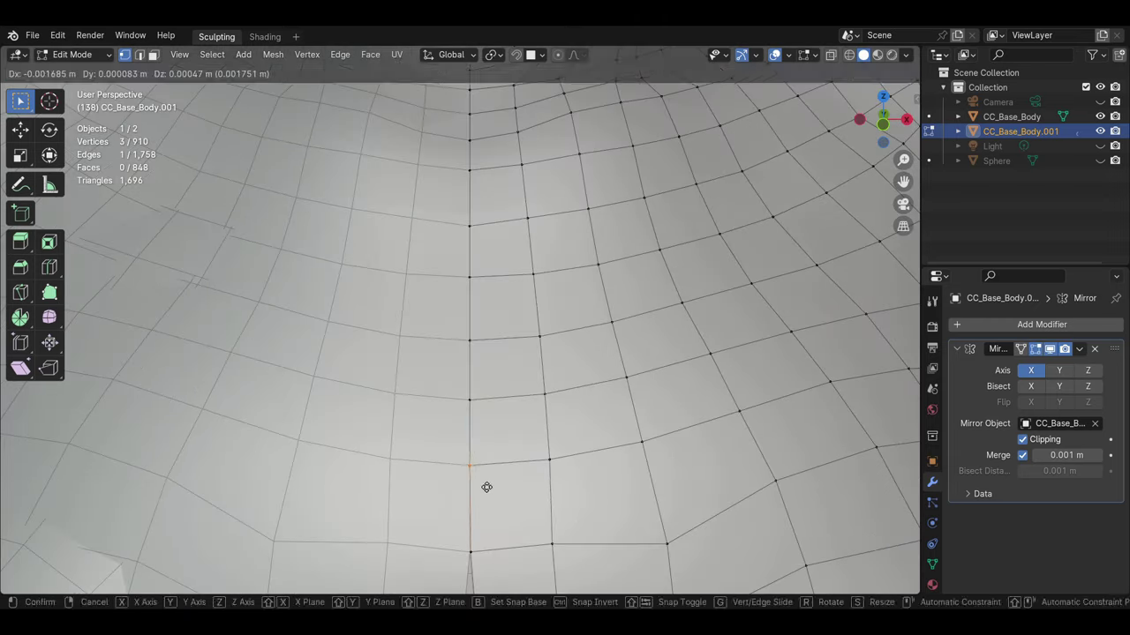
{"action": "left_click", "coordinate": [492, 407]}
{"action": "left_click", "coordinate": [475, 524]}
Step: Inspect the seam gap from front and back and nudge the remaining seam vertices
{"action": "middle_click_drag", "start_coordinate": [465, 461], "coordinate": [503, 417]}
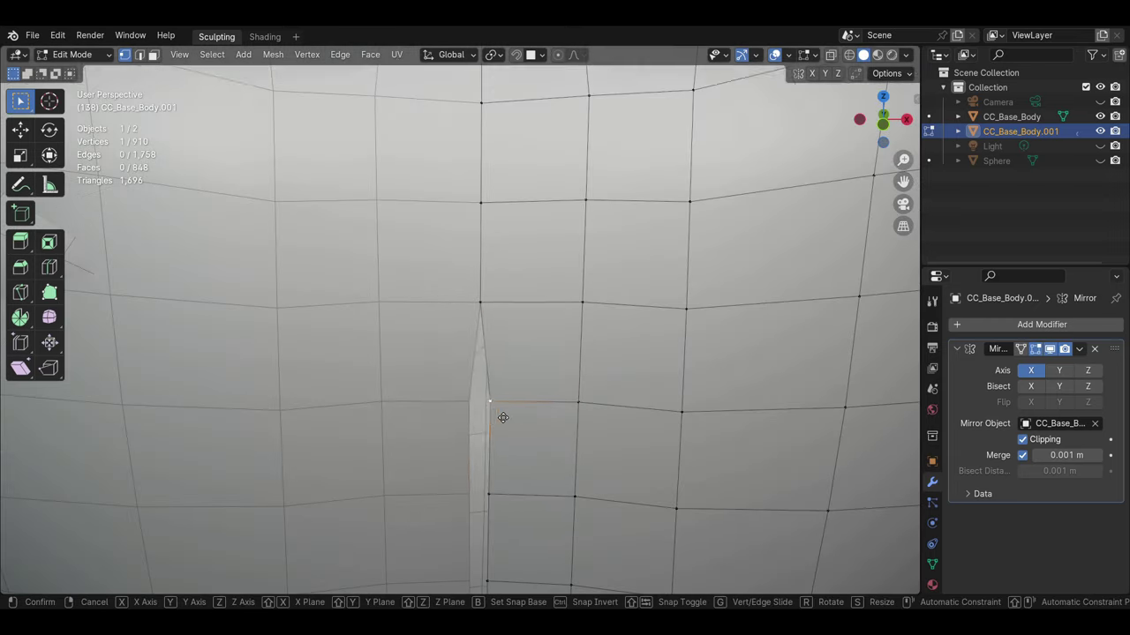
{"action": "middle_click_drag", "start_coordinate": [503, 575], "coordinate": [521, 377], "text": "shift"}
{"action": "scroll", "coordinate": [505, 538], "scroll_direction": "down", "scroll_amount": 3}
{"action": "middle_click_drag", "start_coordinate": [505, 538], "coordinate": [451, 364]}
{"action": "scroll", "coordinate": [451, 364], "scroll_direction": "up", "scroll_amount": 3}
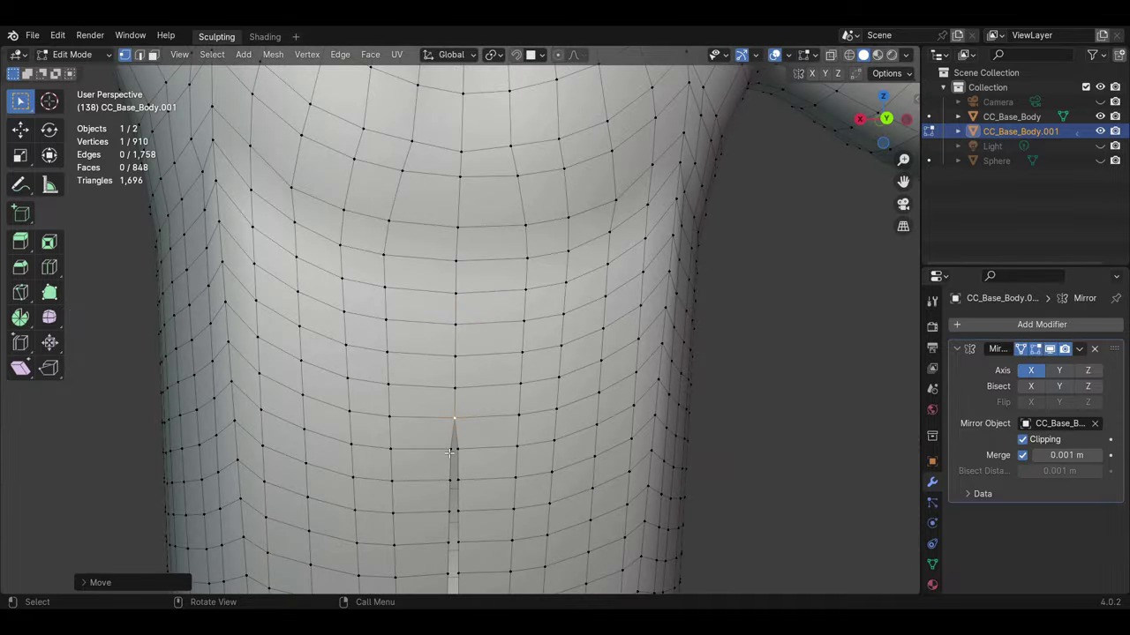
{"action": "scroll", "coordinate": [454, 543], "scroll_direction": "down", "scroll_amount": 2}
{"action": "key", "text": "g"}
Step: Add a Catmull-Clark Subdivision Surface modifier (viewport 1, render 2) and enter Sculpt Mode
{"action": "left_click", "coordinate": [461, 424]}
{"action": "scroll", "coordinate": [461, 424], "scroll_direction": "down", "scroll_amount": 4}
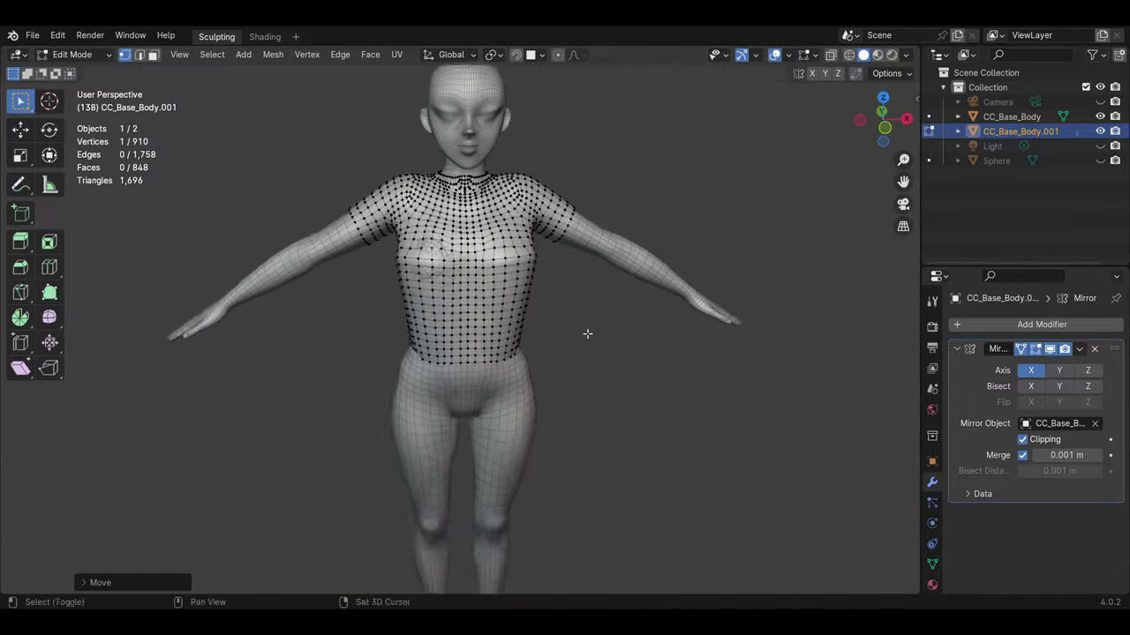
{"action": "left_click", "coordinate": [1042, 324]}
{"action": "left_click", "coordinate": [868, 368]}
{"action": "left_click", "coordinate": [81, 104]}
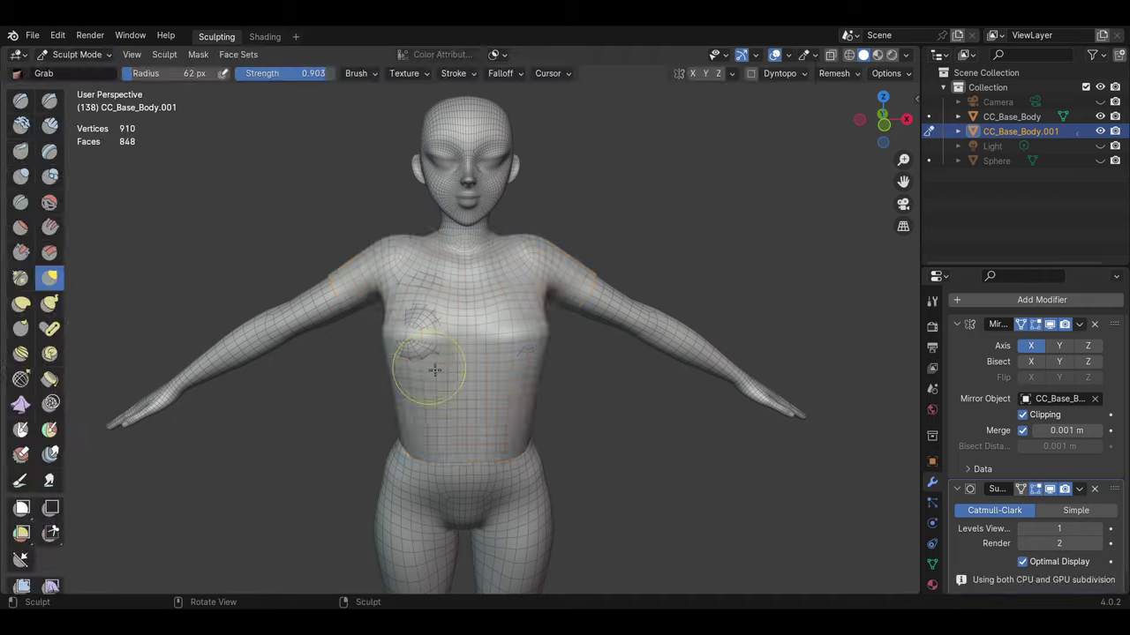
Step: Smooth the shirt surface with sculpt strokes while orbiting around the torso
{"action": "mouse_move", "coordinate": [434, 365]}
{"action": "middle_mouse_down"}
{"action": "mouse_move", "coordinate": [398, 211]}
{"action": "mouse_move", "coordinate": [442, 265]}
{"action": "middle_mouse_up"}
{"action": "left_click", "coordinate": [77, 55]}
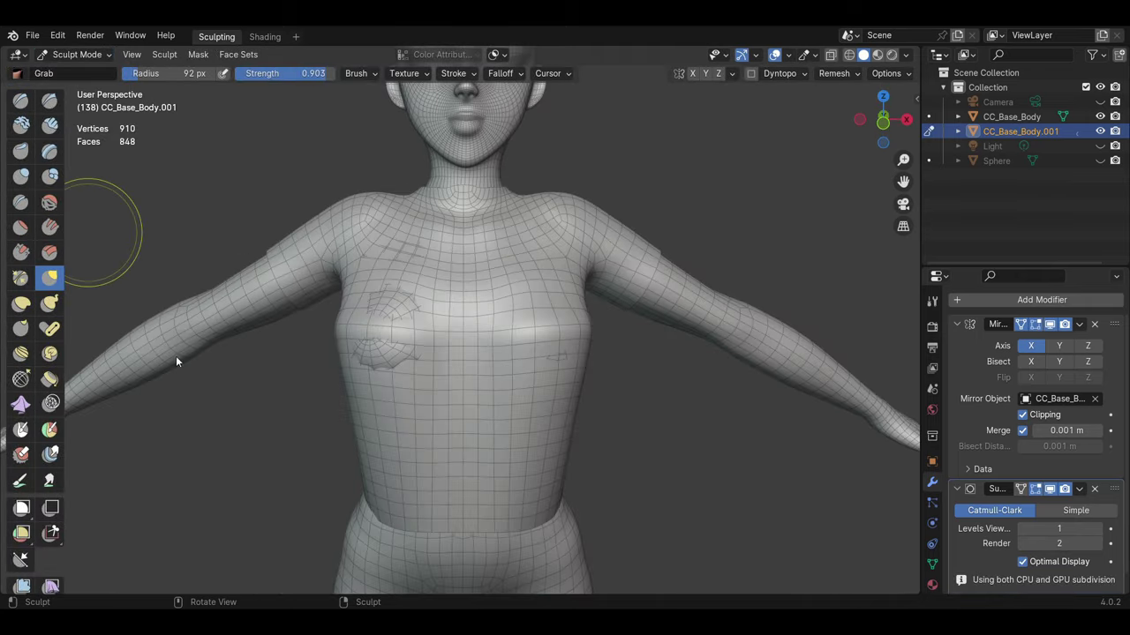
{"action": "mouse_move", "coordinate": [395, 298]}
{"action": "middle_mouse_down"}
{"action": "mouse_move", "coordinate": [494, 373]}
{"action": "mouse_move", "coordinate": [636, 362]}
{"action": "mouse_move", "coordinate": [524, 353]}
{"action": "mouse_move", "coordinate": [524, 292]}
{"action": "mouse_move", "coordinate": [524, 321]}
{"action": "mouse_move", "coordinate": [355, 344]}
{"action": "mouse_move", "coordinate": [600, 270]}
{"action": "mouse_move", "coordinate": [529, 416]}
{"action": "mouse_move", "coordinate": [504, 379]}
{"action": "mouse_move", "coordinate": [457, 388]}
{"action": "middle_mouse_up"}
{"action": "scroll", "coordinate": [1036, 355], "scroll_direction": "up", "scroll_amount": 1}
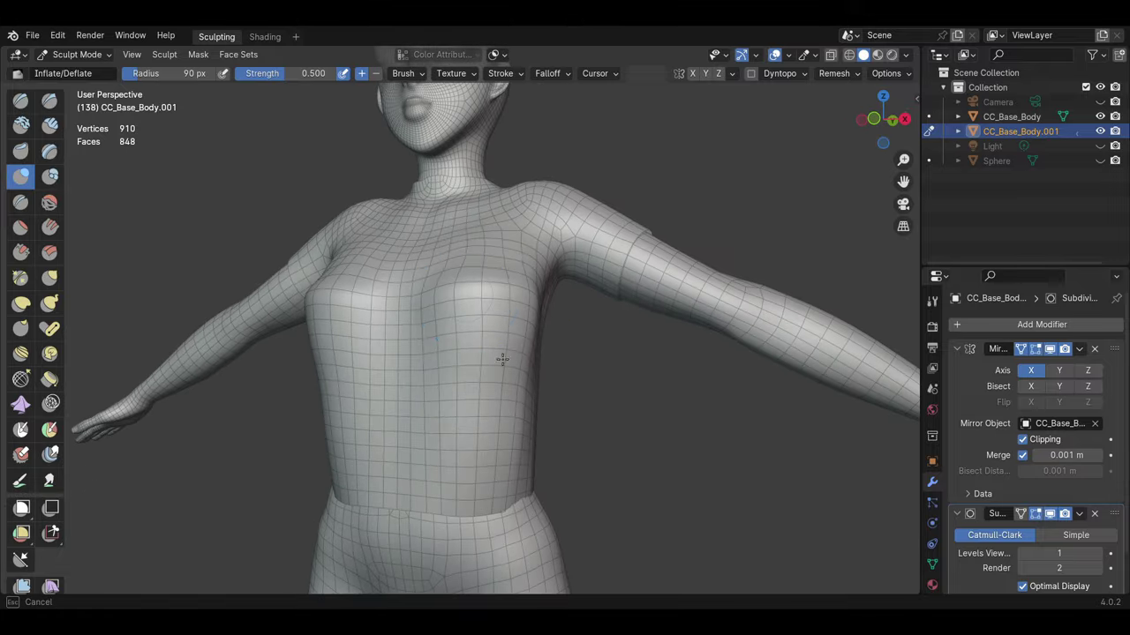
{"action": "mouse_move", "coordinate": [502, 290]}
{"action": "middle_mouse_down"}
{"action": "mouse_move", "coordinate": [516, 333]}
{"action": "mouse_move", "coordinate": [403, 450]}
{"action": "mouse_move", "coordinate": [444, 374]}
{"action": "middle_mouse_up"}
{"action": "middle_click_drag", "start_coordinate": [419, 430], "coordinate": [462, 260]}
Step: Enlarge the brush radius and reshape the shirt with the Grab brush
{"action": "key", "text": "f"}
{"action": "left_click", "coordinate": [469, 310]}
{"action": "mouse_move", "coordinate": [429, 323]}
{"action": "middle_mouse_down"}
{"action": "mouse_move", "coordinate": [578, 447]}
{"action": "mouse_move", "coordinate": [470, 253]}
{"action": "middle_mouse_up"}
{"action": "key", "text": "g"}
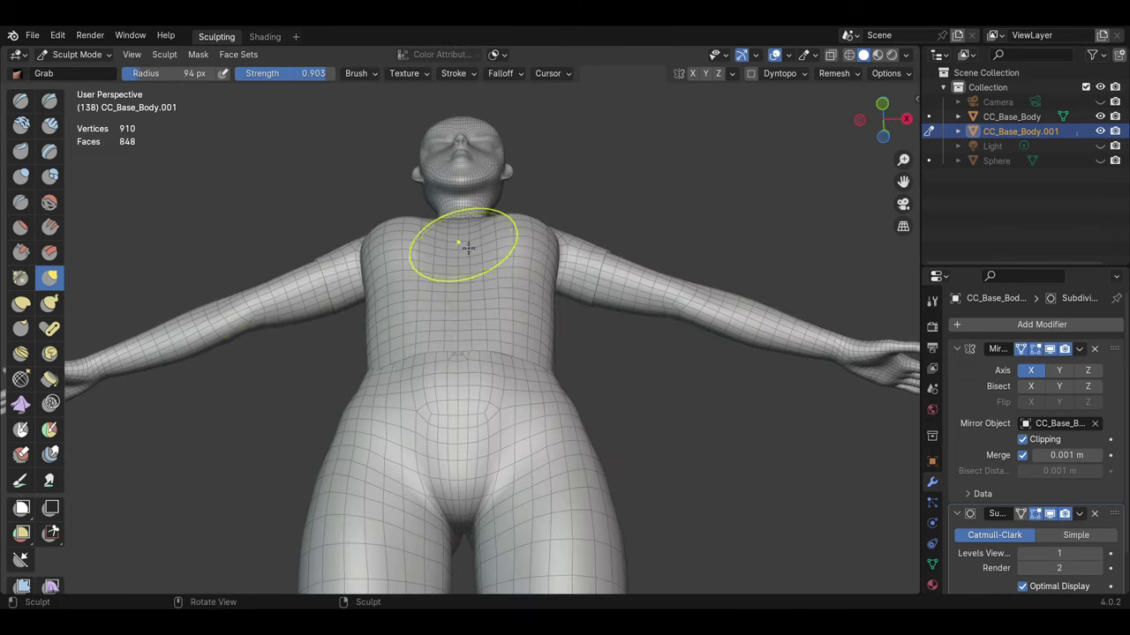
{"action": "middle_click_drag", "start_coordinate": [216, 417], "coordinate": [466, 245]}
{"action": "key", "text": "f"}
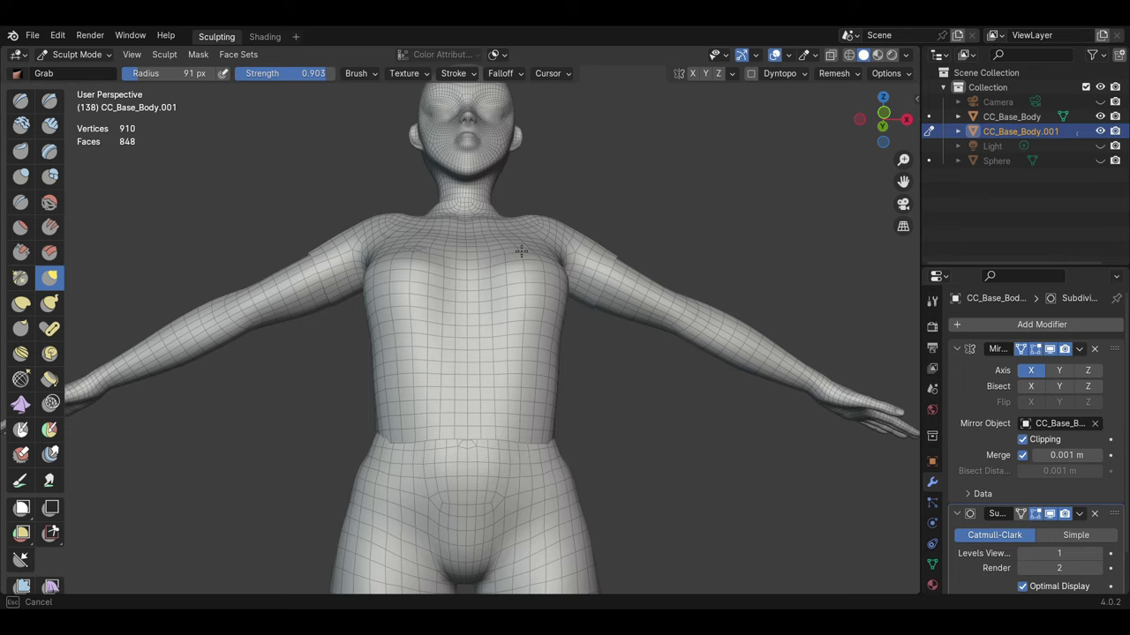
{"action": "left_click", "coordinate": [521, 251]}
{"action": "scroll", "coordinate": [530, 252], "scroll_direction": "up", "scroll_amount": 4}
{"action": "mouse_move", "coordinate": [547, 252]}
{"action": "middle_mouse_down"}
{"action": "mouse_move", "coordinate": [474, 415]}
{"action": "mouse_move", "coordinate": [494, 406]}
{"action": "middle_mouse_up"}
{"action": "scroll", "coordinate": [535, 398], "scroll_direction": "up", "scroll_amount": 3}
Step: In edge select mode, select the edge loops at both shoulders and mark them sharp
{"action": "key", "text": "Tab"}
{"action": "key", "text": "2"}
{"action": "mouse_move", "coordinate": [459, 343]}
{"action": "middle_mouse_down"}
{"action": "mouse_move", "coordinate": [574, 332]}
{"action": "mouse_move", "coordinate": [528, 346]}
{"action": "mouse_move", "coordinate": [573, 318]}
{"action": "mouse_move", "coordinate": [550, 411]}
{"action": "middle_mouse_up"}
{"action": "left_click", "coordinate": [551, 334], "text": "alt"}
{"action": "left_click", "coordinate": [593, 303], "text": "alt"}
{"action": "key", "text": "ctrl+e"}
{"action": "left_click", "coordinate": [499, 464]}
{"action": "key", "text": "Tab"}
{"action": "key", "text": "Tab"}
{"action": "key", "text": "alt+a"}
{"action": "scroll", "coordinate": [538, 332], "scroll_direction": "up", "scroll_amount": 2}
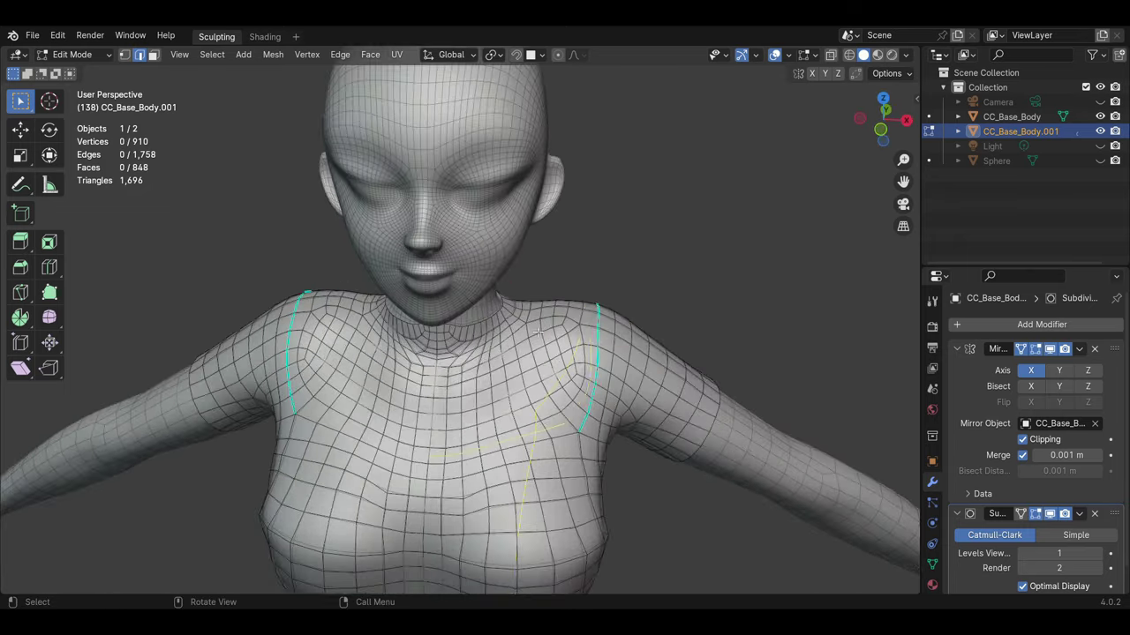
Step: Select another edge loop on the back of the torso
{"action": "mouse_move", "coordinate": [463, 430]}
{"action": "middle_mouse_down"}
{"action": "mouse_move", "coordinate": [519, 509]}
{"action": "mouse_move", "coordinate": [562, 400]}
{"action": "middle_mouse_up"}
{"action": "left_click", "coordinate": [519, 509], "text": "alt"}
{"action": "key", "text": "Tab"}
{"action": "middle_click_drag", "start_coordinate": [672, 300], "coordinate": [479, 291]}
{"action": "scroll", "coordinate": [546, 351], "scroll_direction": "down", "scroll_amount": 3}
{"action": "key", "text": "Tab"}
{"action": "scroll", "coordinate": [547, 352], "scroll_direction": "up", "scroll_amount": 4}
{"action": "key", "text": "alt+a"}
Step: Switch to face select and push the upper-arm face ring outward into a sleeve hem
{"action": "left_click", "coordinate": [152, 55]}
{"action": "left_click", "coordinate": [596, 414], "text": "alt"}
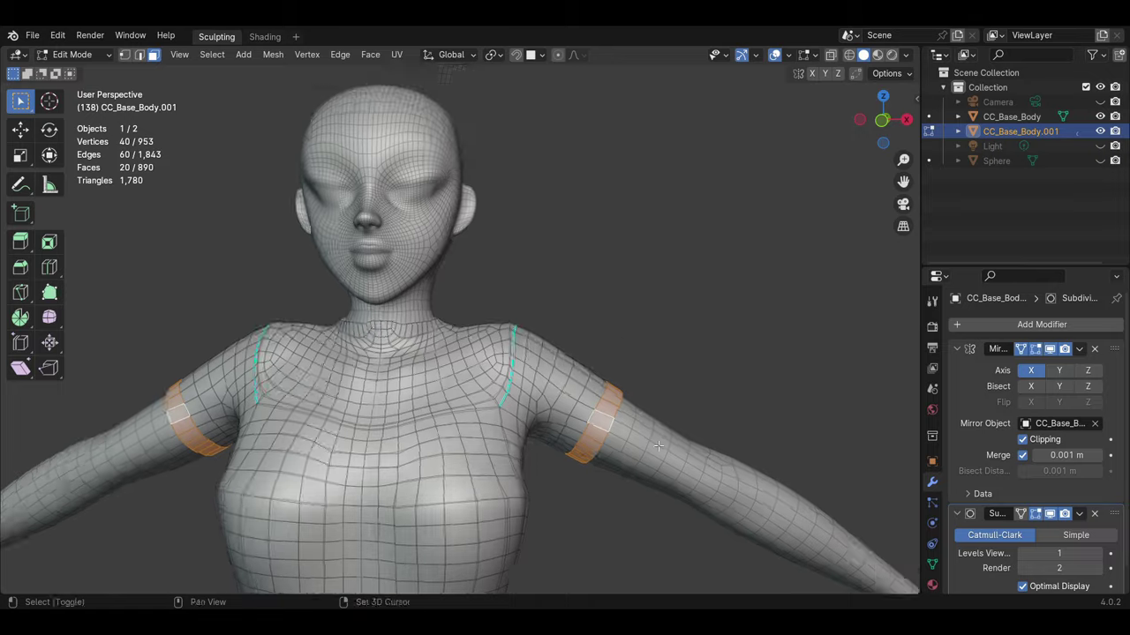
{"action": "key", "text": "e"}
{"action": "mouse_move", "coordinate": [595, 414]}
{"action": "middle_mouse_down"}
{"action": "mouse_move", "coordinate": [646, 468]}
{"action": "mouse_move", "coordinate": [529, 370]}
{"action": "middle_mouse_up"}
{"action": "left_click", "coordinate": [645, 468]}
Step: Add a loop cut along the sleeve near the hem
{"action": "scroll", "coordinate": [644, 467], "scroll_direction": "up", "scroll_amount": 5}
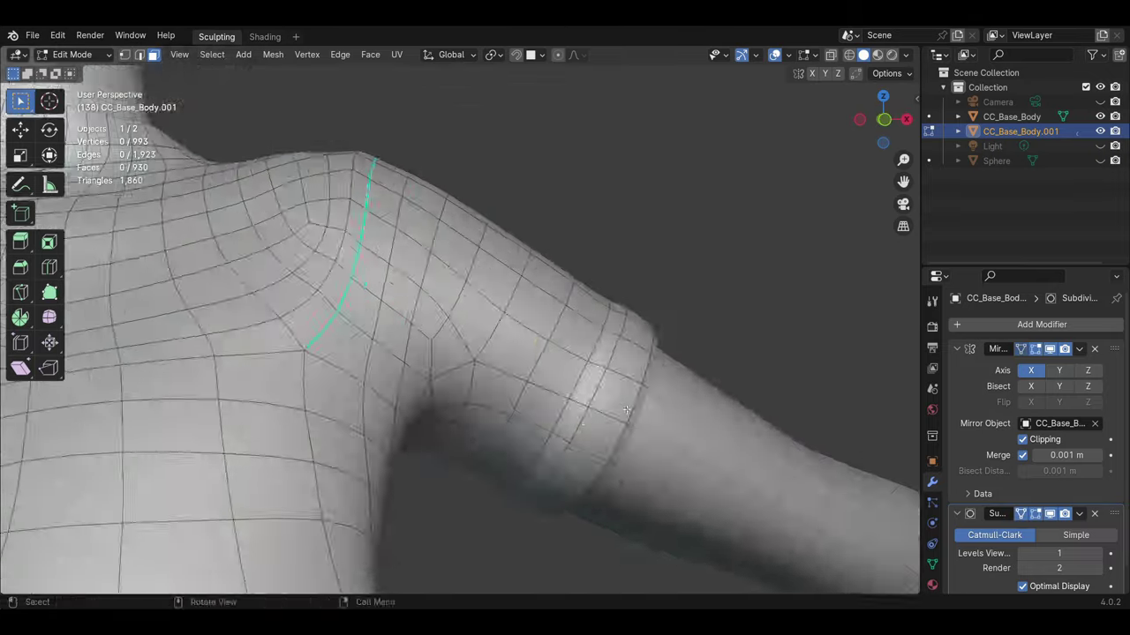
{"action": "key", "text": "ctrl+r"}
{"action": "left_click", "coordinate": [521, 357]}
{"action": "key", "text": "ctrl+r"}
{"action": "left_click", "coordinate": [530, 362]}
Step: Preview the smoothed shirt outside Edit Mode, then return to mesh editing
{"action": "scroll", "coordinate": [619, 463], "scroll_direction": "down", "scroll_amount": 8}
{"action": "scroll", "coordinate": [577, 432], "scroll_direction": "down", "scroll_amount": 2}
{"action": "key", "text": "Tab"}
{"action": "scroll", "coordinate": [577, 431], "scroll_direction": "up", "scroll_amount": 5}
{"action": "mouse_move", "coordinate": [530, 403]}
{"action": "middle_mouse_down"}
{"action": "mouse_move", "coordinate": [505, 406]}
{"action": "mouse_move", "coordinate": [492, 429]}
{"action": "middle_mouse_up"}
{"action": "scroll", "coordinate": [492, 430], "scroll_direction": "up", "scroll_amount": 4}
{"action": "key", "text": "Tab"}
{"action": "scroll", "coordinate": [530, 397], "scroll_direction": "down", "scroll_amount": 4}
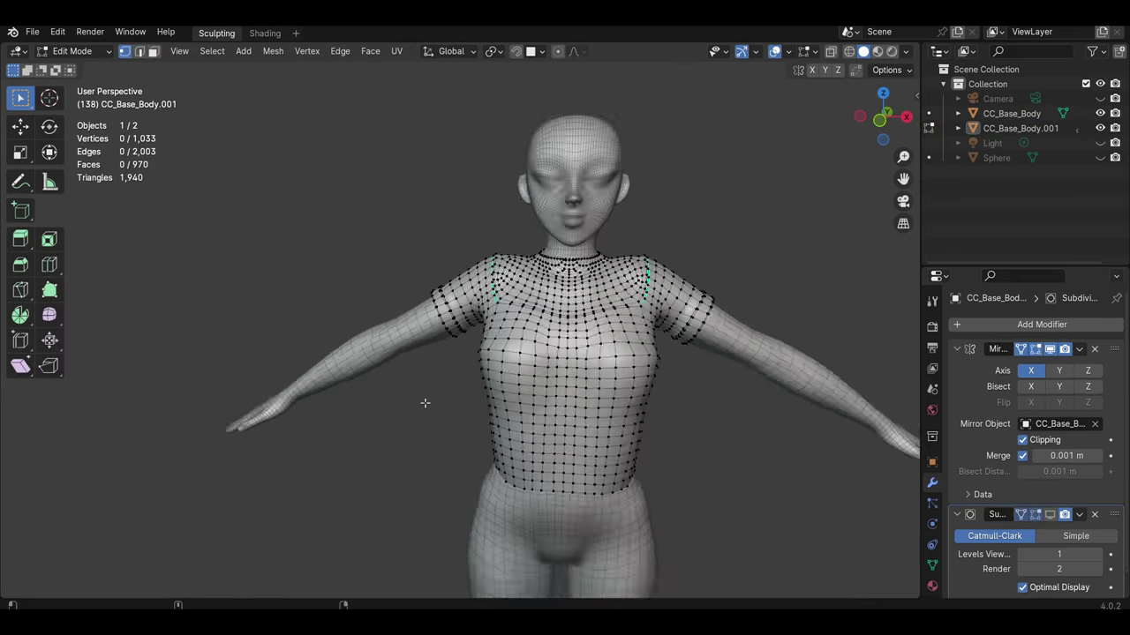
{"action": "scroll", "coordinate": [567, 378], "scroll_direction": "up", "scroll_amount": 4}
Step: Extrude the neckline loop straight up into a raised collar ring
{"action": "left_click", "coordinate": [575, 349], "text": "alt"}
{"action": "key", "text": "e"}
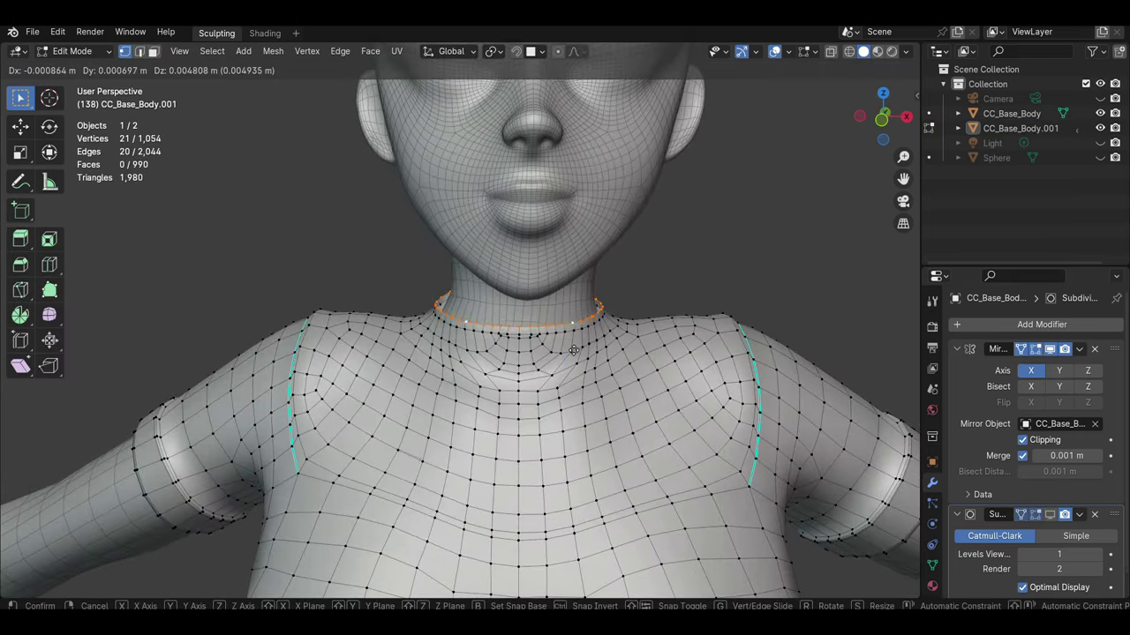
{"action": "left_click", "coordinate": [575, 323]}
{"action": "mouse_move", "coordinate": [574, 323]}
{"action": "middle_mouse_down"}
{"action": "mouse_move", "coordinate": [494, 336]}
{"action": "mouse_move", "coordinate": [556, 335]}
{"action": "middle_mouse_up"}
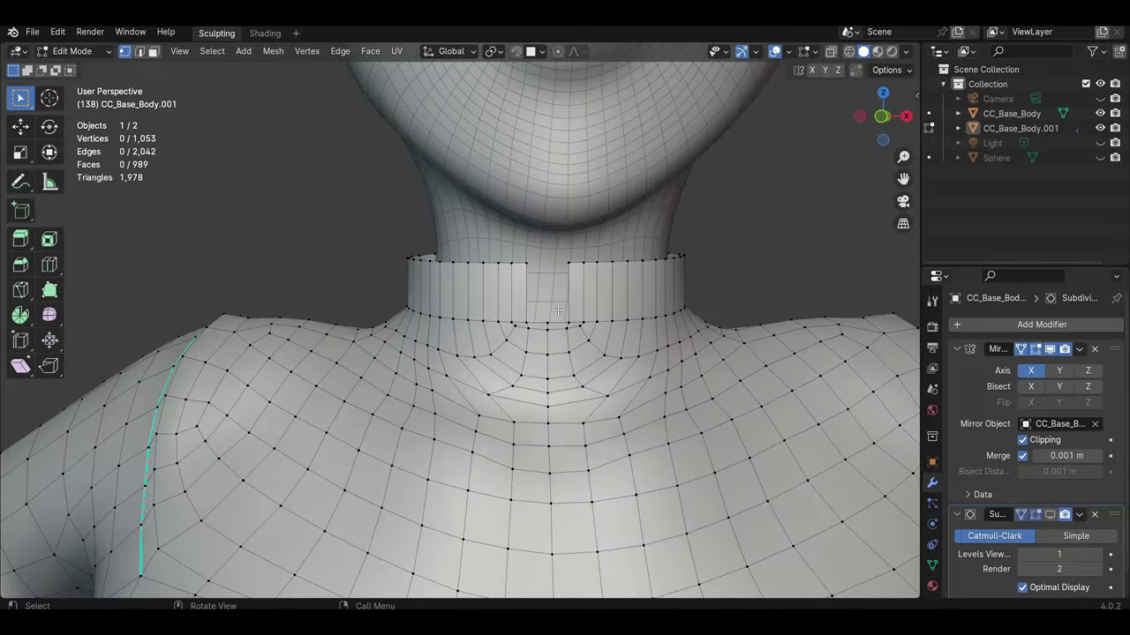
{"action": "scroll", "coordinate": [550, 336], "scroll_direction": "down", "scroll_amount": 3}
{"action": "scroll", "coordinate": [552, 337], "scroll_direction": "up", "scroll_amount": 2}
{"action": "key", "text": "alt+e"}
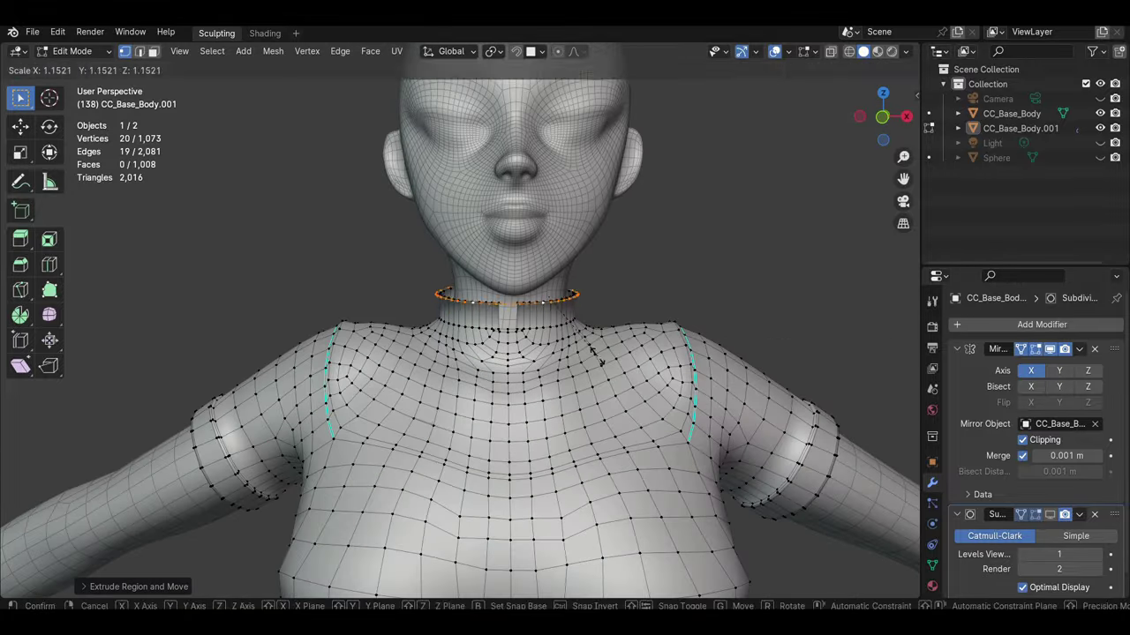
{"action": "mouse_move", "coordinate": [631, 353]}
{"action": "middle_mouse_down"}
{"action": "mouse_move", "coordinate": [530, 353]}
{"action": "mouse_move", "coordinate": [574, 345]}
{"action": "middle_mouse_up"}
{"action": "key", "text": "Escape"}
{"action": "key", "text": "ctrl+z"}
{"action": "key", "text": "e"}
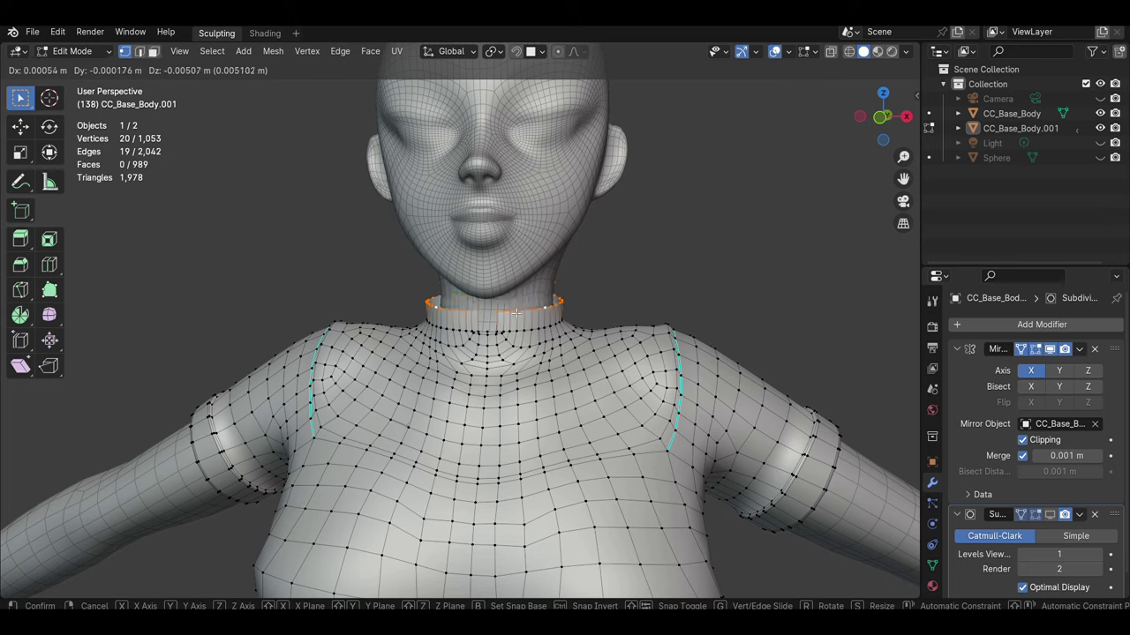
{"action": "left_click", "coordinate": [617, 415]}
Step: Extrude a new vertex at the collar's front opening, after undoing a collar tilt
{"action": "mouse_move", "coordinate": [617, 415]}
{"action": "middle_mouse_down"}
{"action": "mouse_move", "coordinate": [530, 371]}
{"action": "mouse_move", "coordinate": [580, 317]}
{"action": "middle_mouse_up"}
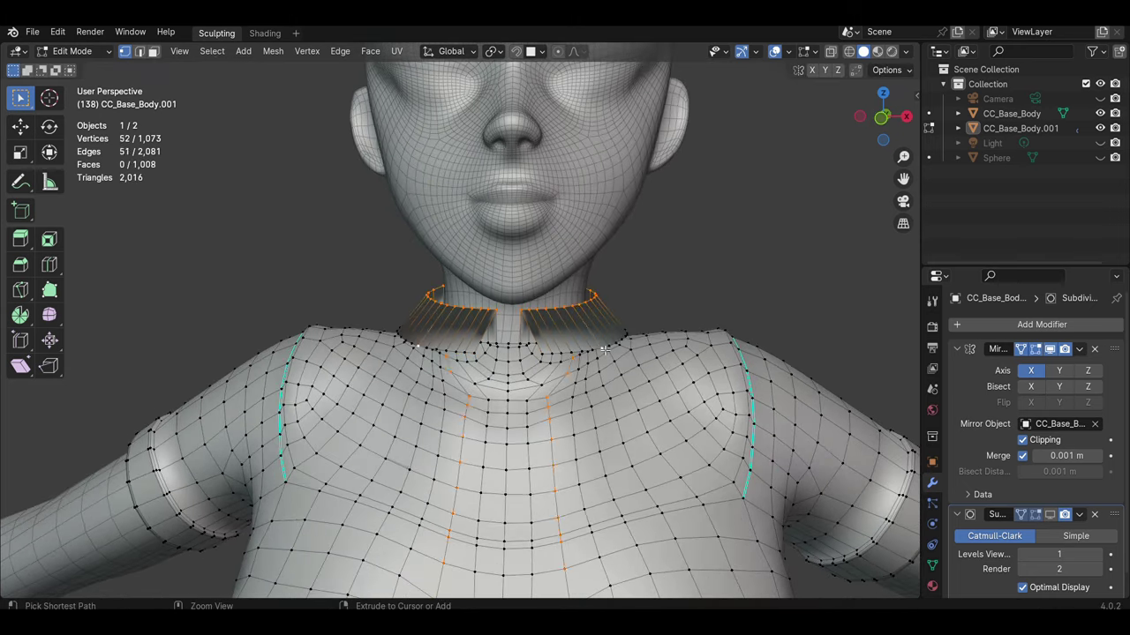
{"action": "scroll", "coordinate": [605, 350], "scroll_direction": "up", "scroll_amount": 2}
{"action": "scroll", "coordinate": [565, 353], "scroll_direction": "down", "scroll_amount": 3}
{"action": "mouse_move", "coordinate": [565, 353]}
{"action": "middle_mouse_down"}
{"action": "mouse_move", "coordinate": [459, 371]}
{"action": "mouse_move", "coordinate": [532, 428]}
{"action": "middle_mouse_up"}
{"action": "key", "text": "ctrl+z"}
{"action": "key", "text": "ctrl+z"}
{"action": "scroll", "coordinate": [564, 432], "scroll_direction": "down", "scroll_amount": 3}
{"action": "scroll", "coordinate": [590, 349], "scroll_direction": "up", "scroll_amount": 5}
{"action": "middle_click_drag", "start_coordinate": [548, 338], "coordinate": [556, 402]}
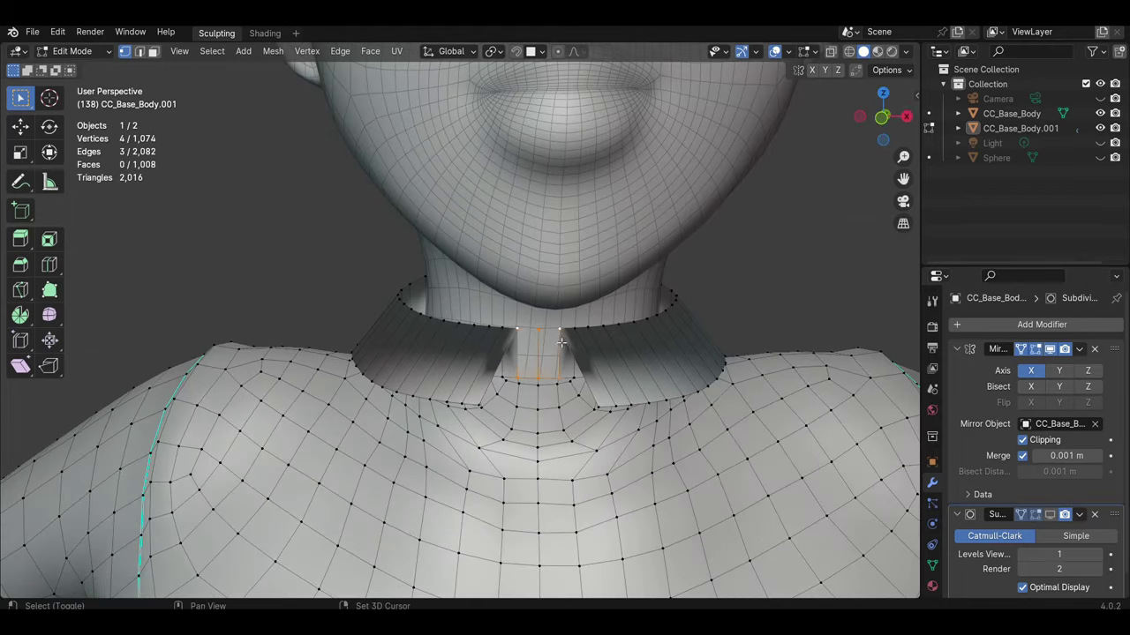
{"action": "mouse_move", "coordinate": [557, 356]}
{"action": "middle_mouse_down"}
{"action": "mouse_move", "coordinate": [543, 371]}
{"action": "mouse_move", "coordinate": [549, 385]}
{"action": "mouse_move", "coordinate": [523, 338]}
{"action": "mouse_move", "coordinate": [569, 547]}
{"action": "mouse_move", "coordinate": [529, 423]}
{"action": "mouse_move", "coordinate": [494, 370]}
{"action": "middle_mouse_up"}
{"action": "left_click", "coordinate": [549, 385]}
{"action": "key", "text": "e"}
{"action": "left_click", "coordinate": [569, 547]}
Step: Scale the collar's top rim outward and reposition a collar vertex
{"action": "mouse_move", "coordinate": [530, 451]}
{"action": "middle_mouse_down"}
{"action": "mouse_move", "coordinate": [519, 366]}
{"action": "mouse_move", "coordinate": [582, 422]}
{"action": "mouse_move", "coordinate": [675, 444]}
{"action": "mouse_move", "coordinate": [546, 427]}
{"action": "mouse_move", "coordinate": [446, 307]}
{"action": "mouse_move", "coordinate": [491, 341]}
{"action": "middle_mouse_up"}
{"action": "left_click", "coordinate": [519, 367], "text": "alt"}
{"action": "key", "text": "s"}
{"action": "left_click", "coordinate": [583, 422]}
{"action": "left_click", "coordinate": [596, 450]}
{"action": "left_click", "coordinate": [445, 307]}
{"action": "left_click", "coordinate": [441, 304]}
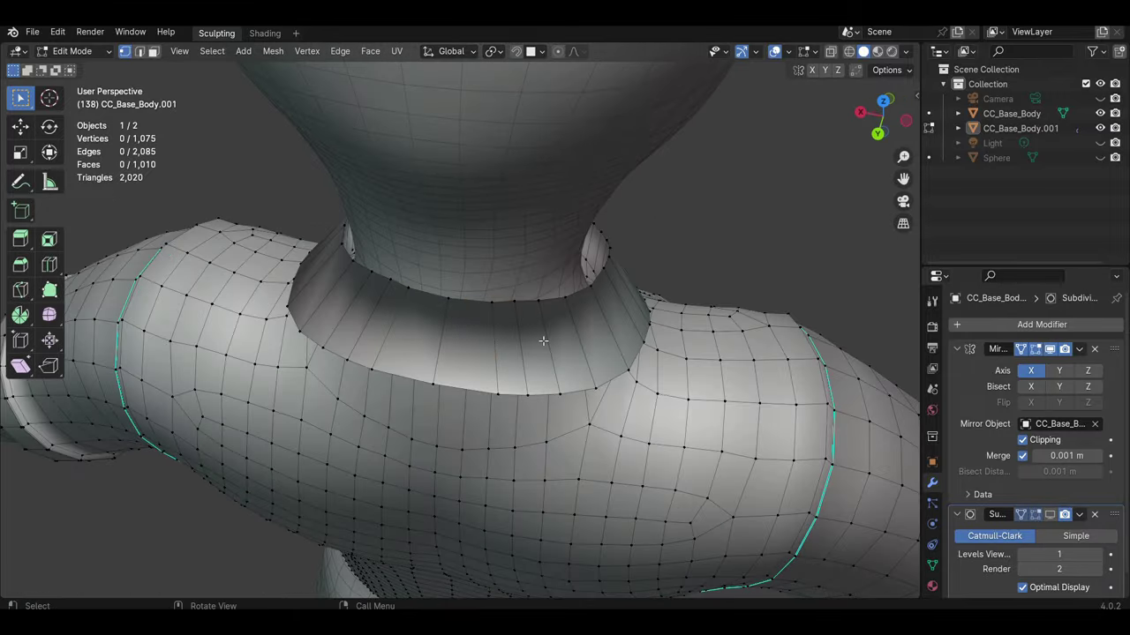
Step: Inspect the smoothed collar from the front in Object Mode and reselect the shirt
{"action": "middle_click_drag", "start_coordinate": [704, 232], "coordinate": [586, 367]}
{"action": "left_click", "coordinate": [583, 514]}
{"action": "scroll", "coordinate": [582, 513], "scroll_direction": "down", "scroll_amount": 5}
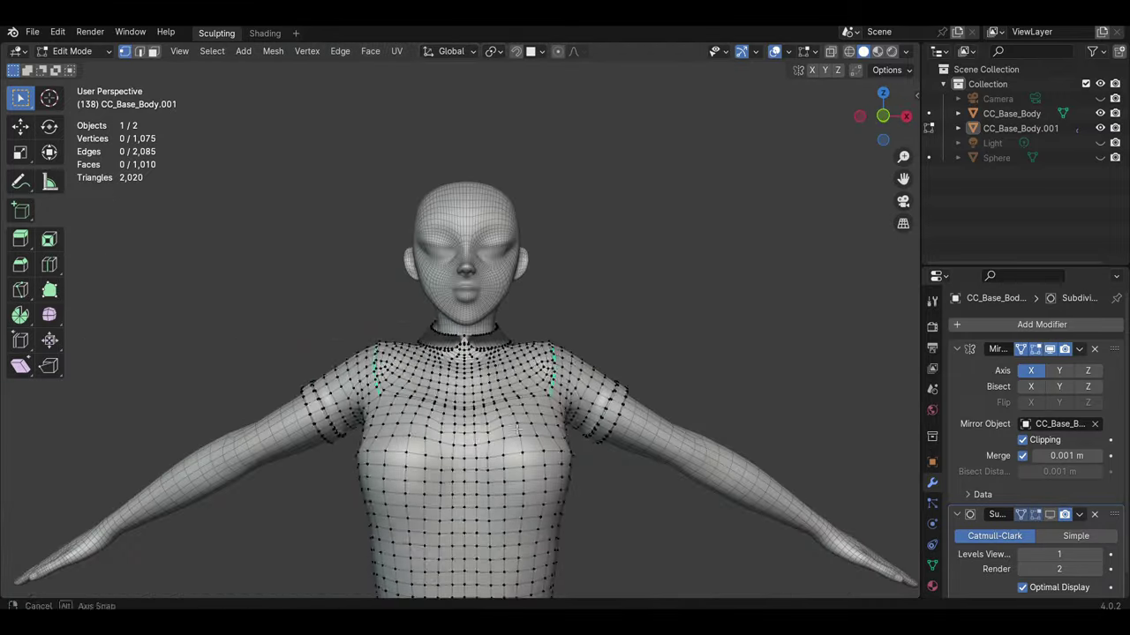
{"action": "key", "text": "Tab"}
{"action": "scroll", "coordinate": [523, 392], "scroll_direction": "up", "scroll_amount": 3}
{"action": "scroll", "coordinate": [488, 420], "scroll_direction": "down", "scroll_amount": 3}
{"action": "left_click", "coordinate": [488, 424]}
{"action": "scroll", "coordinate": [488, 425], "scroll_direction": "up", "scroll_amount": 3}
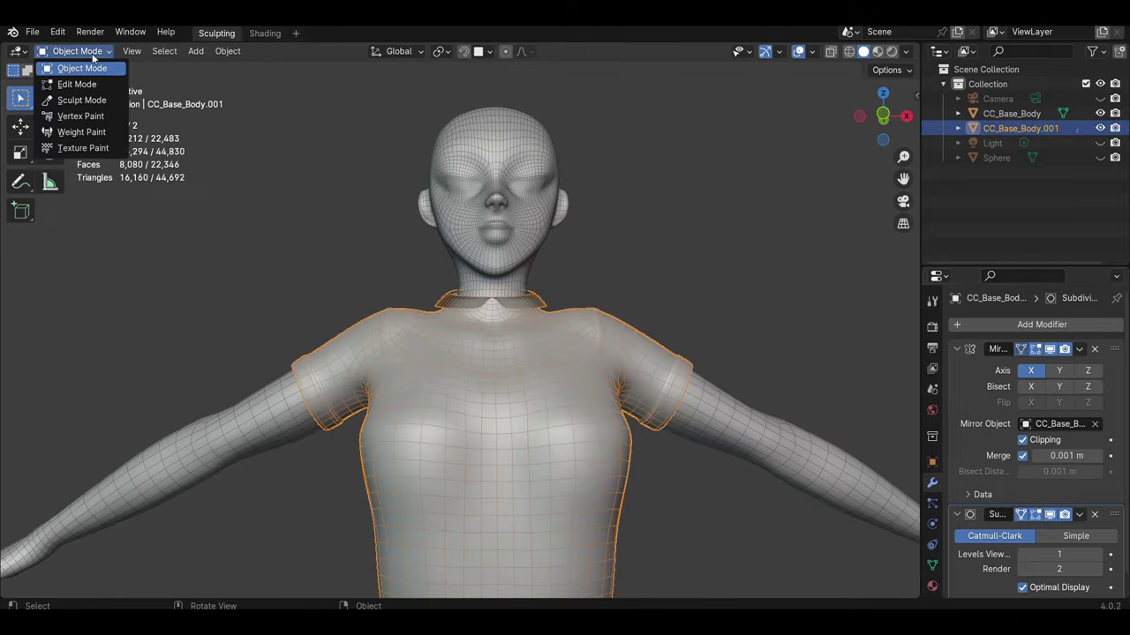
Step: Select two front faces and extend the selection down the shirt's centre front
{"action": "key", "text": "Tab"}
{"action": "scroll", "coordinate": [488, 425], "scroll_direction": "up", "scroll_amount": 4}
{"action": "mouse_move", "coordinate": [488, 353]}
{"action": "middle_mouse_down"}
{"action": "mouse_move", "coordinate": [481, 249]}
{"action": "mouse_move", "coordinate": [512, 327]}
{"action": "middle_mouse_up"}
{"action": "key", "text": "ctrl+KP_Subtract"}
{"action": "scroll", "coordinate": [515, 379], "scroll_direction": "down", "scroll_amount": 2}
{"action": "key", "text": "ctrl+shift+KP_Add"}
{"action": "key", "text": "ctrl+shift+KP_Add"}
{"action": "scroll", "coordinate": [516, 379], "scroll_direction": "down", "scroll_amount": 4}
{"action": "scroll", "coordinate": [617, 406], "scroll_direction": "up", "scroll_amount": 3}
{"action": "mouse_move", "coordinate": [618, 406]}
{"action": "middle_mouse_down"}
{"action": "mouse_move", "coordinate": [609, 415]}
{"action": "mouse_move", "coordinate": [641, 433]}
{"action": "mouse_move", "coordinate": [548, 430]}
{"action": "middle_mouse_up"}
{"action": "left_click", "coordinate": [632, 439]}
{"action": "key", "text": "alt+a"}
Step: Select the vertical face strip down the front and inset it inward with Alt+S
{"action": "scroll", "coordinate": [548, 430], "scroll_direction": "down", "scroll_amount": 2}
{"action": "scroll", "coordinate": [548, 430], "scroll_direction": "up", "scroll_amount": 2}
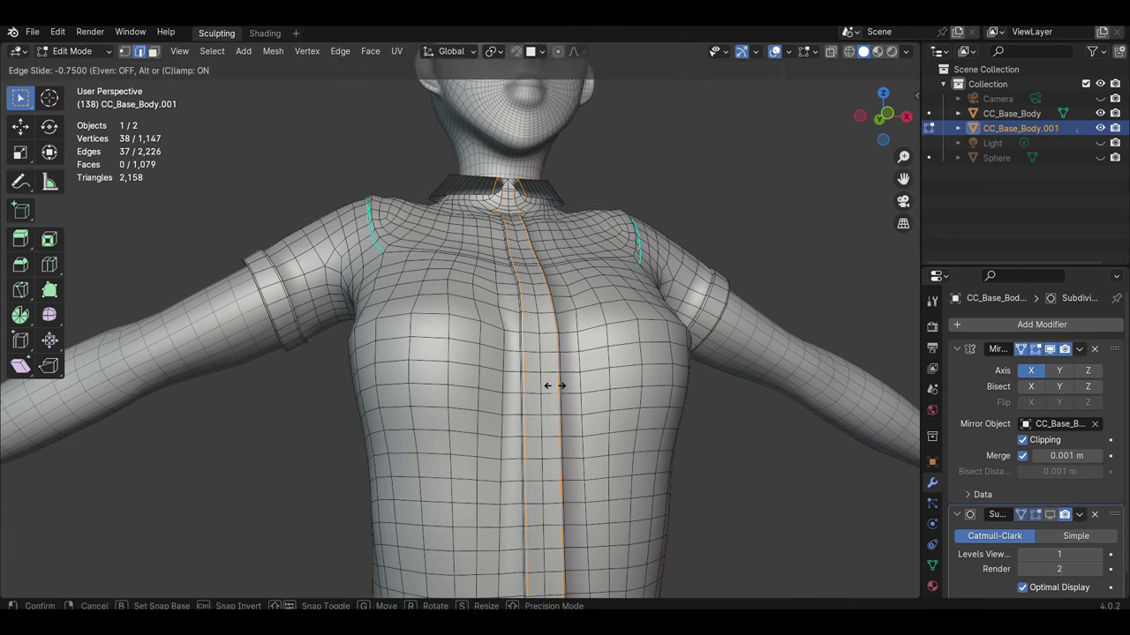
{"action": "middle_click_drag", "start_coordinate": [533, 397], "coordinate": [507, 371]}
{"action": "scroll", "coordinate": [507, 370], "scroll_direction": "down", "scroll_amount": 1}
{"action": "key", "text": "ctrl+r"}
{"action": "key", "text": "3"}
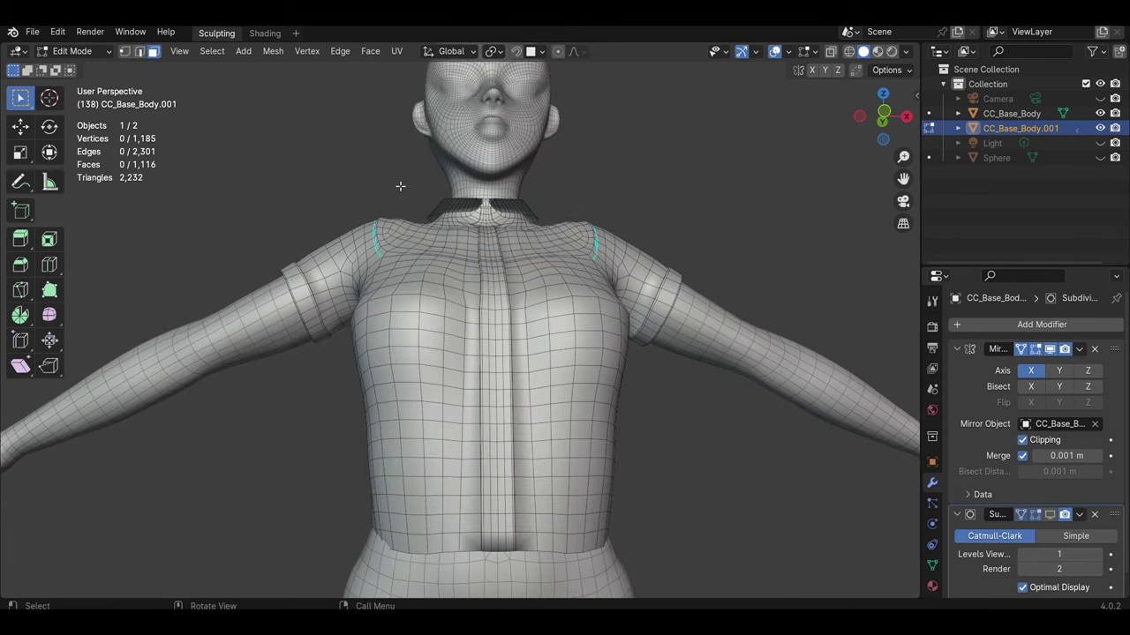
{"action": "middle_click_drag", "start_coordinate": [429, 263], "coordinate": [494, 335]}
{"action": "left_click", "coordinate": [510, 503], "text": "ctrl"}
{"action": "key", "text": "alt+s"}
{"action": "mouse_move", "coordinate": [510, 503]}
{"action": "middle_mouse_down"}
{"action": "mouse_move", "coordinate": [557, 377]}
{"action": "mouse_move", "coordinate": [512, 325]}
{"action": "middle_mouse_up"}
{"action": "left_click", "coordinate": [562, 371]}
{"action": "key", "text": "alt+a"}
{"action": "scroll", "coordinate": [512, 324], "scroll_direction": "up", "scroll_amount": 2}
Step: Add a loop cut along the placket and select the vertical loop down the chest
{"action": "key", "text": "ctrl+r"}
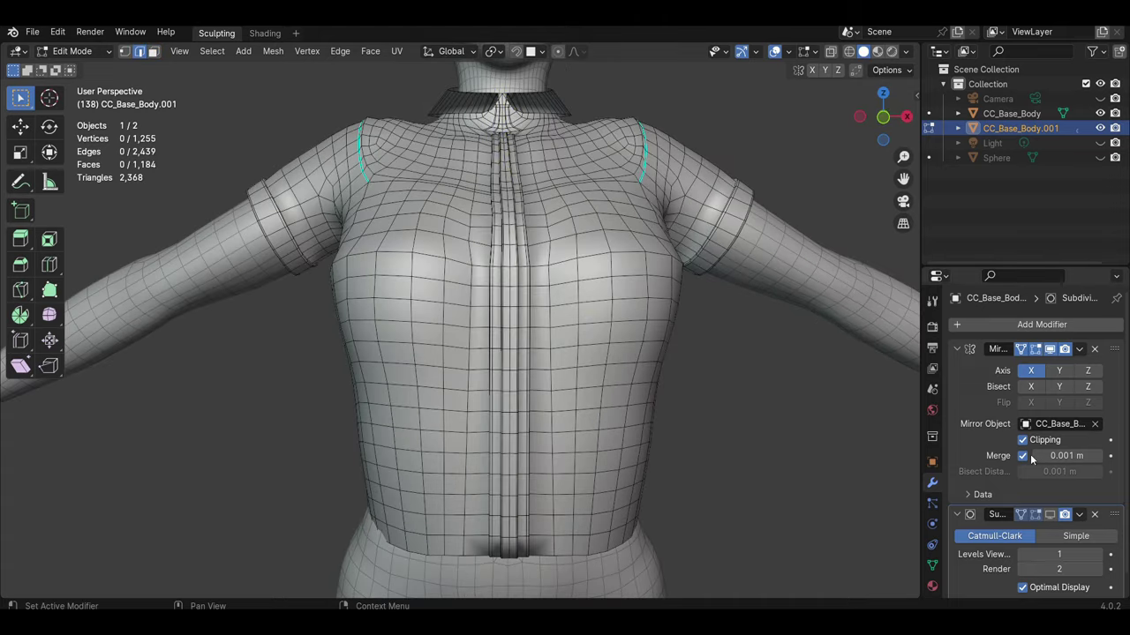
{"action": "key", "text": "Tab"}
{"action": "scroll", "coordinate": [441, 381], "scroll_direction": "up", "scroll_amount": 2}
{"action": "key", "text": "Tab"}
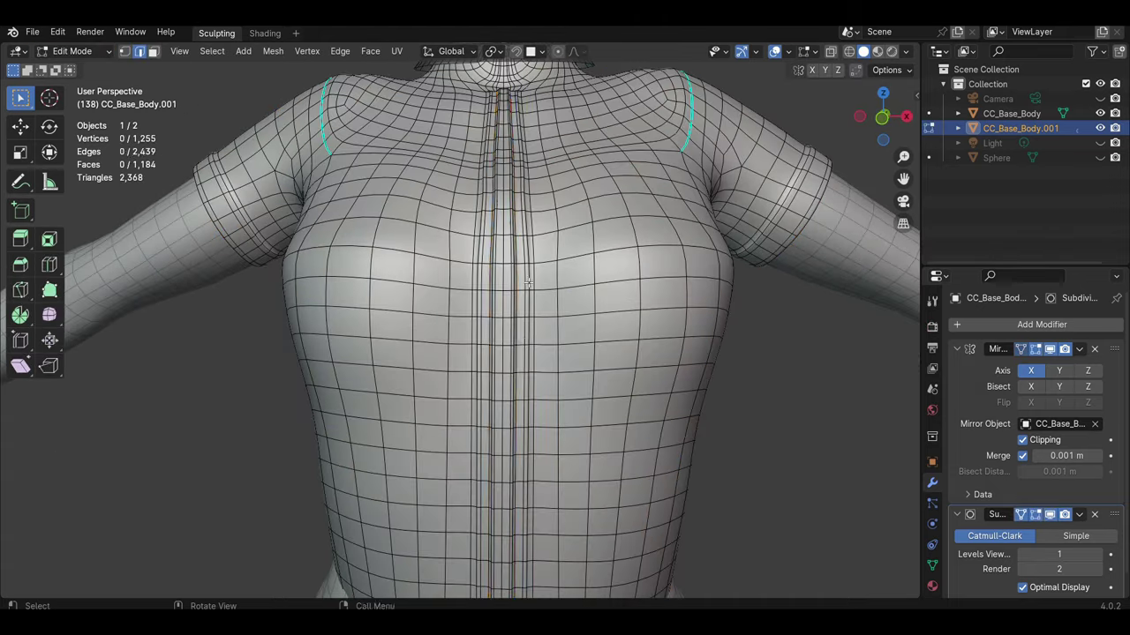
{"action": "left_click", "coordinate": [528, 282], "text": "alt"}
{"action": "scroll", "coordinate": [507, 377], "scroll_direction": "down", "scroll_amount": 2}
{"action": "scroll", "coordinate": [516, 387], "scroll_direction": "up", "scroll_amount": 2}
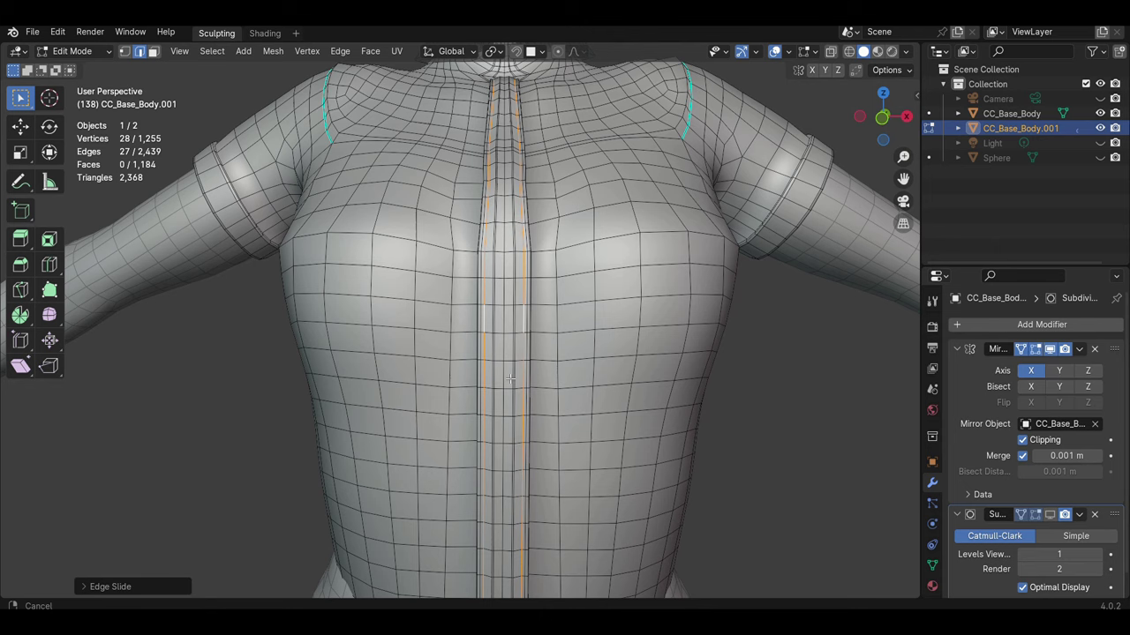
{"action": "scroll", "coordinate": [529, 395], "scroll_direction": "up", "scroll_amount": 1}
Step: Return to Object Mode, deselect everything, and turn off the wireframe overlay
{"action": "key", "text": "Tab"}
{"action": "scroll", "coordinate": [768, 439], "scroll_direction": "down", "scroll_amount": 3}
{"action": "left_click", "coordinate": [767, 438]}
{"action": "left_click", "coordinate": [783, 50]}
{"action": "left_click", "coordinate": [732, 265]}
{"action": "scroll", "coordinate": [606, 335], "scroll_direction": "down", "scroll_amount": 3}
Step: Enter Sculpt Mode and inspect the shirt's back and front from several angles
{"action": "scroll", "coordinate": [493, 337], "scroll_direction": "up", "scroll_amount": 5}
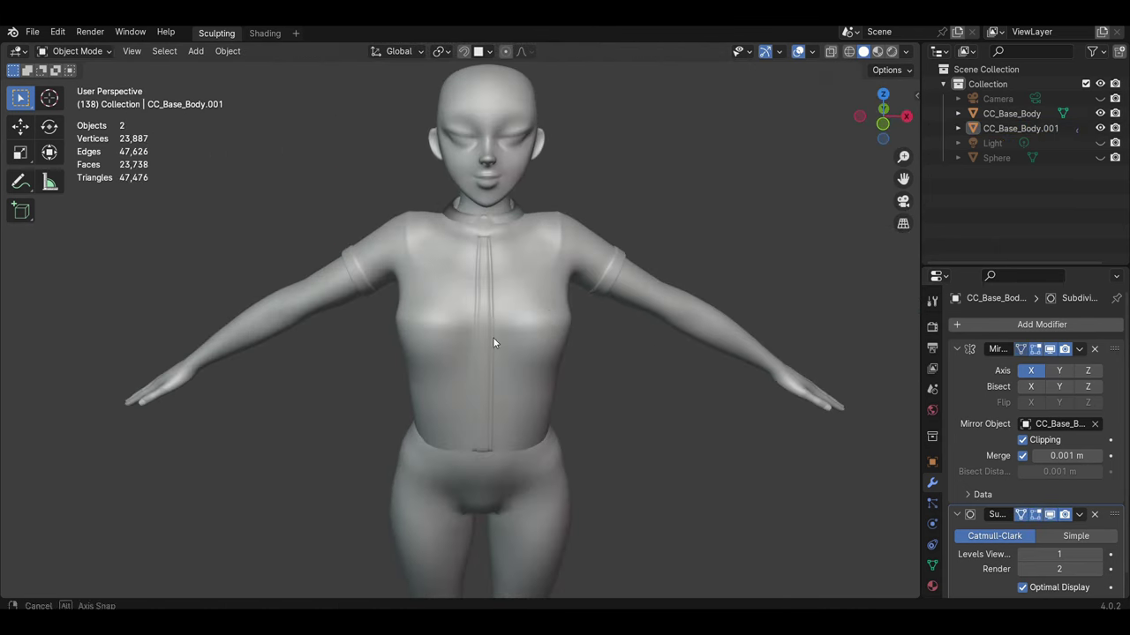
{"action": "mouse_move", "coordinate": [492, 337]}
{"action": "middle_mouse_down"}
{"action": "mouse_move", "coordinate": [530, 318]}
{"action": "mouse_move", "coordinate": [517, 295]}
{"action": "mouse_move", "coordinate": [516, 371]}
{"action": "mouse_move", "coordinate": [538, 345]}
{"action": "mouse_move", "coordinate": [520, 396]}
{"action": "mouse_move", "coordinate": [336, 368]}
{"action": "mouse_move", "coordinate": [538, 414]}
{"action": "middle_mouse_up"}
{"action": "key", "text": "ctrl+Tab"}
{"action": "scroll", "coordinate": [541, 303], "scroll_direction": "up", "scroll_amount": 2}
{"action": "scroll", "coordinate": [442, 409], "scroll_direction": "down", "scroll_amount": 5}
{"action": "mouse_move", "coordinate": [687, 425]}
{"action": "middle_mouse_down"}
{"action": "mouse_move", "coordinate": [441, 409]}
{"action": "mouse_move", "coordinate": [626, 453]}
{"action": "mouse_move", "coordinate": [466, 479]}
{"action": "mouse_move", "coordinate": [403, 449]}
{"action": "mouse_move", "coordinate": [435, 414]}
{"action": "mouse_move", "coordinate": [451, 345]}
{"action": "mouse_move", "coordinate": [594, 500]}
{"action": "mouse_move", "coordinate": [340, 550]}
{"action": "mouse_move", "coordinate": [433, 514]}
{"action": "middle_mouse_up"}
{"action": "scroll", "coordinate": [459, 406], "scroll_direction": "up", "scroll_amount": 8}
{"action": "mouse_move", "coordinate": [535, 514]}
{"action": "middle_mouse_down"}
{"action": "mouse_move", "coordinate": [449, 453]}
{"action": "mouse_move", "coordinate": [524, 474]}
{"action": "mouse_move", "coordinate": [563, 534]}
{"action": "mouse_move", "coordinate": [547, 477]}
{"action": "mouse_move", "coordinate": [605, 433]}
{"action": "middle_mouse_up"}
{"action": "scroll", "coordinate": [517, 441], "scroll_direction": "up", "scroll_amount": 3}
{"action": "mouse_move", "coordinate": [518, 441]}
{"action": "middle_mouse_down"}
{"action": "mouse_move", "coordinate": [605, 365]}
{"action": "mouse_move", "coordinate": [551, 402]}
{"action": "middle_mouse_up"}
{"action": "scroll", "coordinate": [604, 364], "scroll_direction": "up", "scroll_amount": 3}
Step: Leave Sculpt Mode, place the cylinder beside the figure, and select its top ring
{"action": "key", "text": "ctrl+Tab"}
{"action": "scroll", "coordinate": [619, 388], "scroll_direction": "down", "scroll_amount": 5}
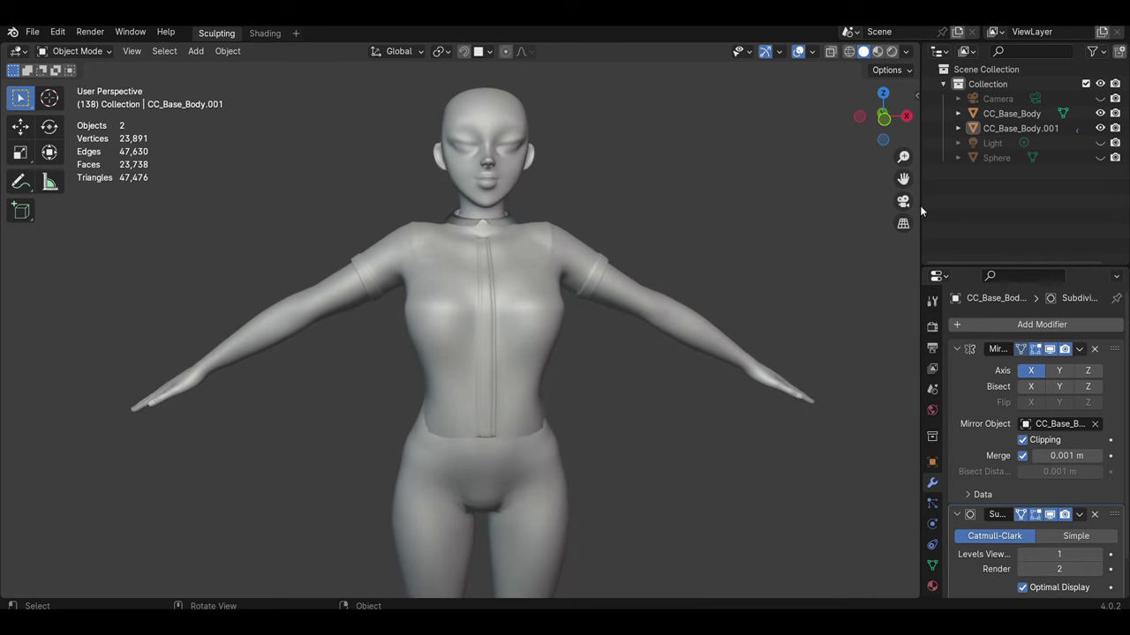
{"action": "left_click", "coordinate": [672, 385]}
{"action": "key", "text": "Tab"}
{"action": "left_click_drag", "start_coordinate": [416, 220], "coordinate": [726, 302]}
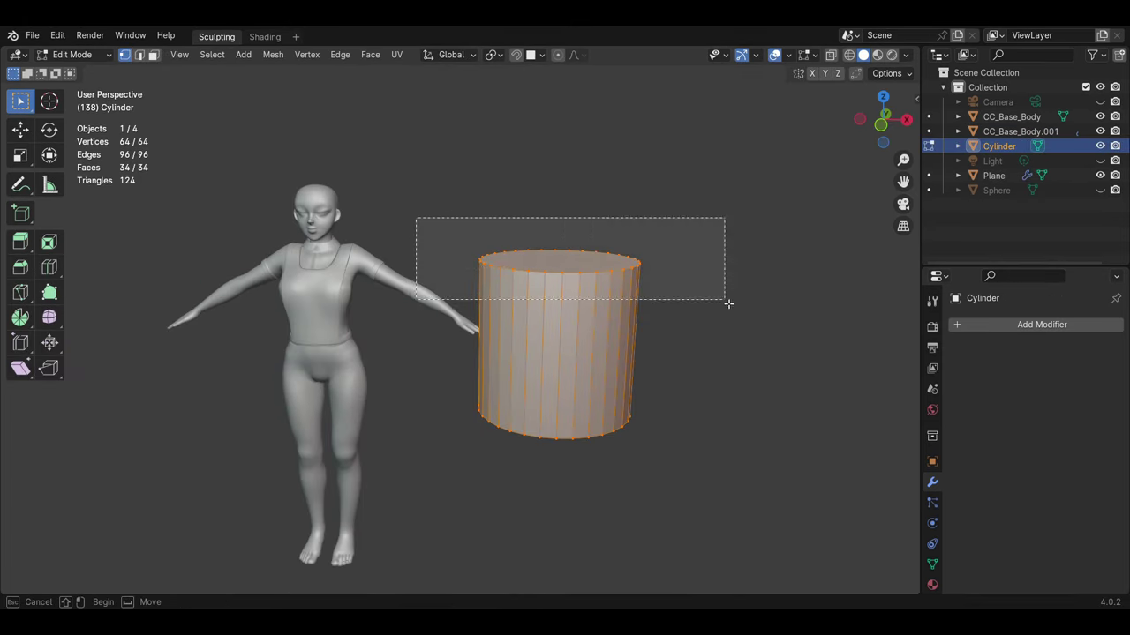
Step: Delete the cylinder down to one vertex ring and adjust ring vertices in bottom view
{"action": "key", "text": "x"}
{"action": "scroll", "coordinate": [584, 383], "scroll_direction": "up", "scroll_amount": 5}
{"action": "key", "text": "ctrl+KP_1"}
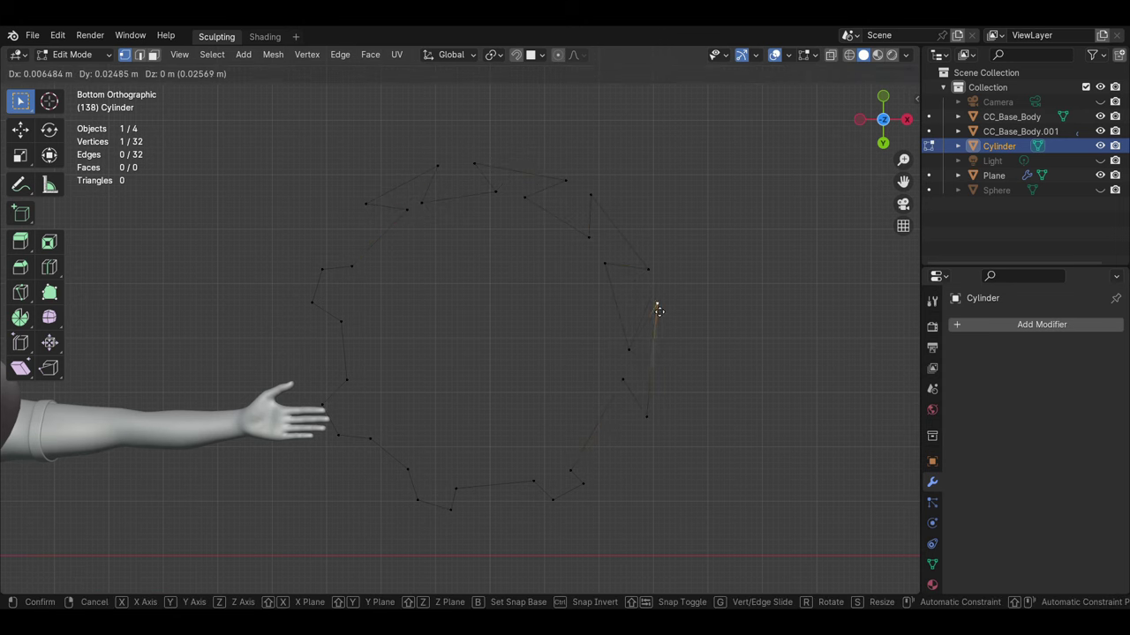
{"action": "left_click", "coordinate": [439, 471]}
{"action": "left_click", "coordinate": [423, 501]}
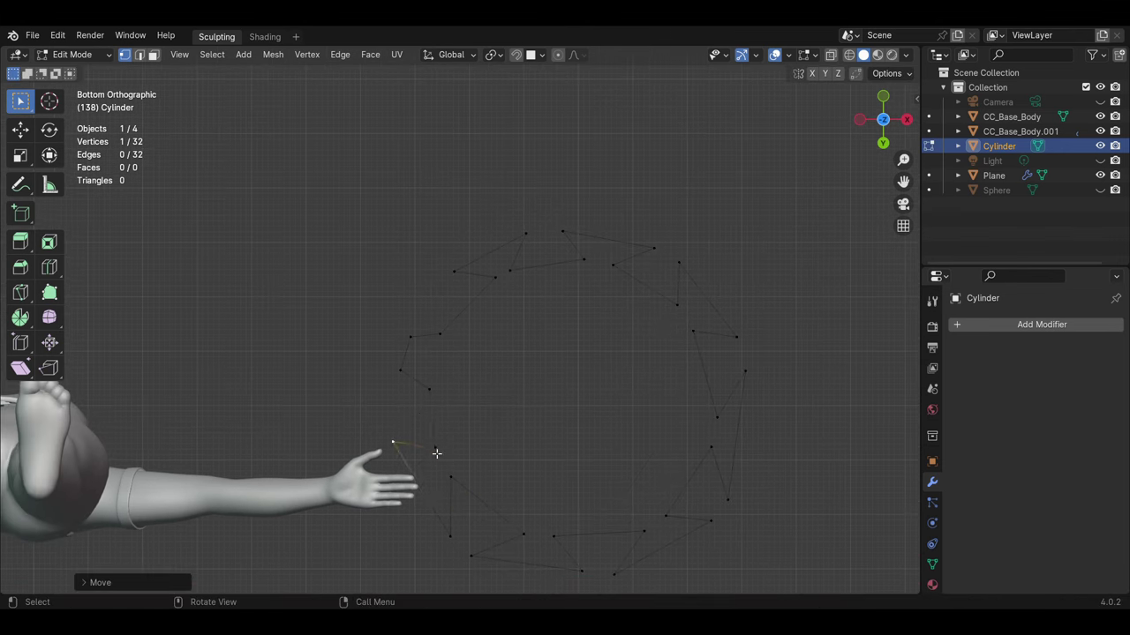
{"action": "middle_click_drag", "start_coordinate": [438, 318], "coordinate": [430, 465]}
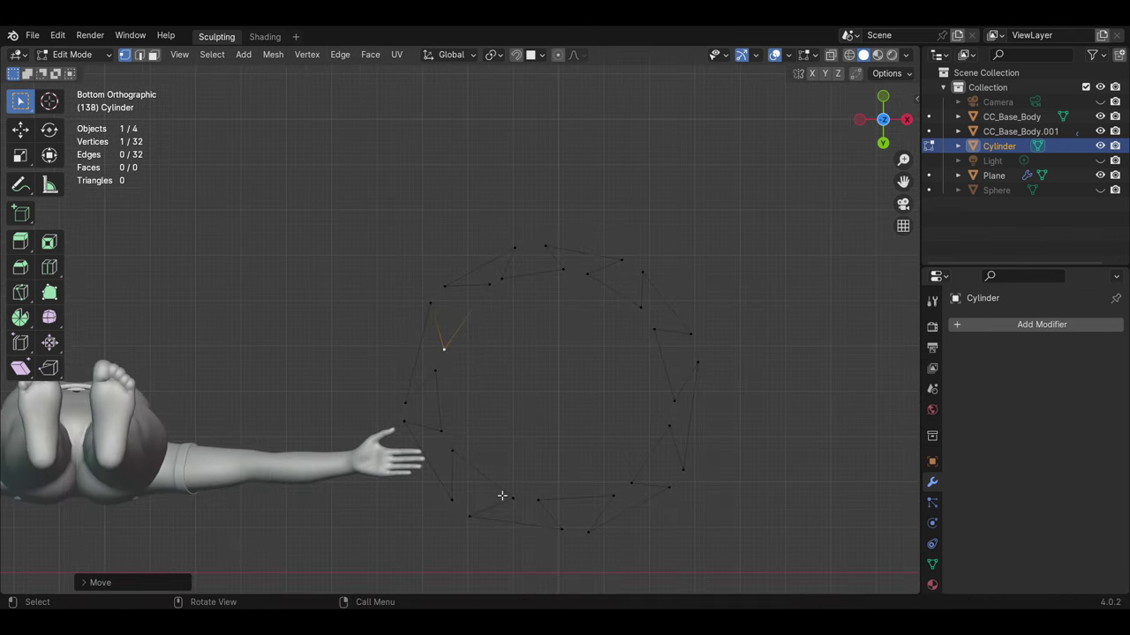
Step: In Object Mode, set the ring's origin to geometry and move it down Z to the hips
{"action": "left_click", "coordinate": [72, 53]}
{"action": "left_click", "coordinate": [79, 70]}
{"action": "middle_click_drag", "start_coordinate": [459, 265], "coordinate": [475, 231]}
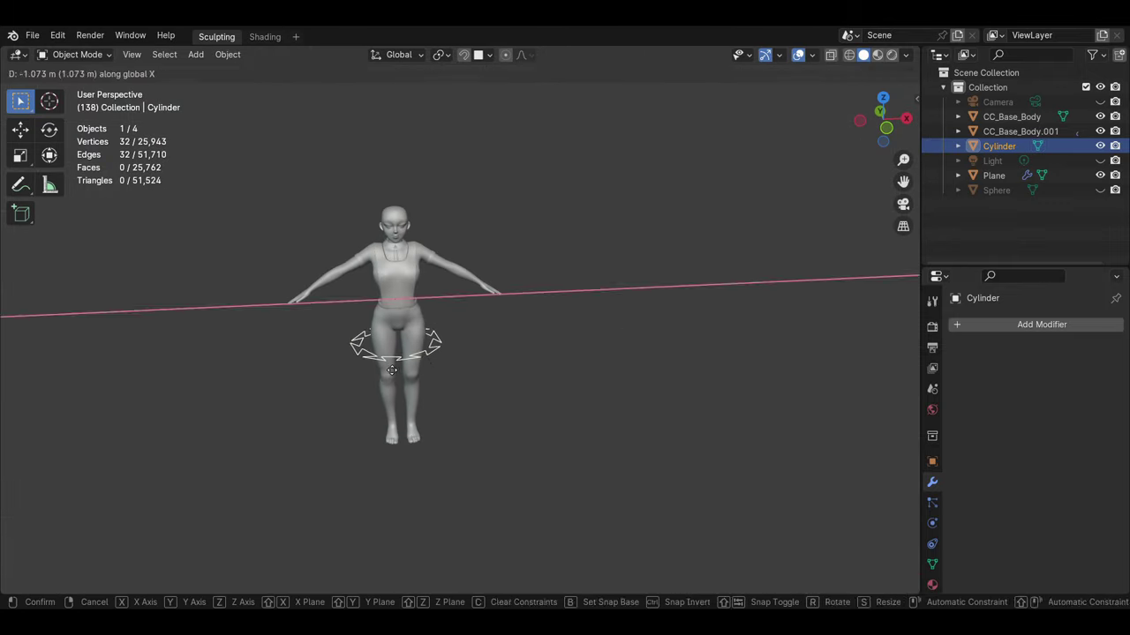
{"action": "right_click", "coordinate": [433, 374]}
{"action": "left_click", "coordinate": [444, 400]}
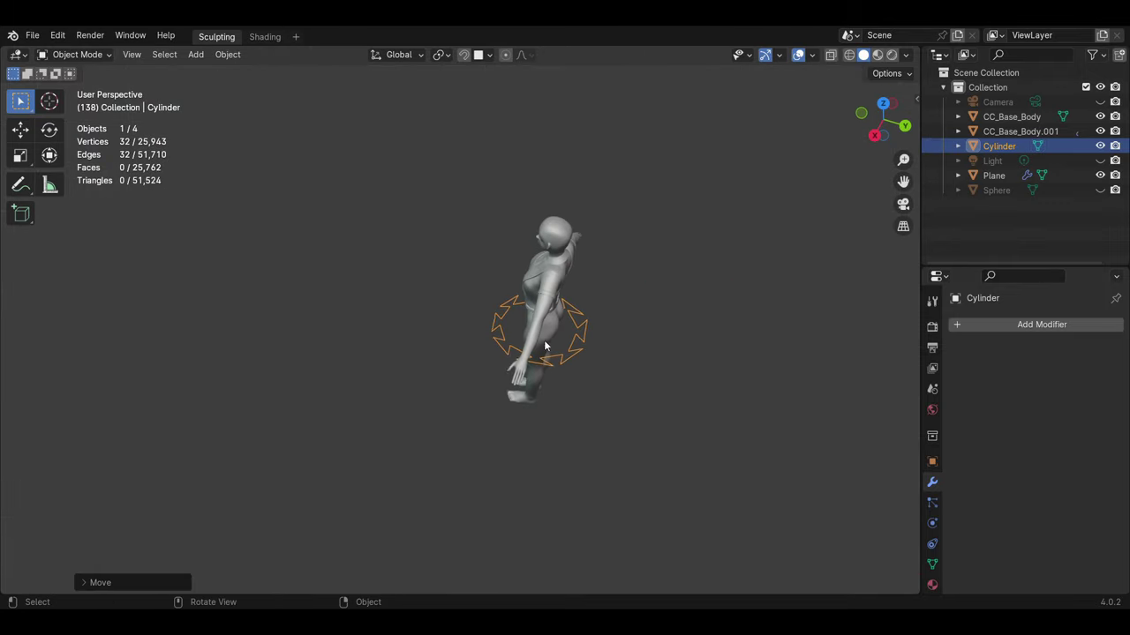
{"action": "middle_click_drag", "start_coordinate": [444, 282], "coordinate": [424, 416]}
{"action": "key", "text": "g"}
{"action": "key", "text": "z"}
{"action": "left_click", "coordinate": [438, 389]}
Step: Select all ring vertices in Edit Mode and extrude them downward into a skirt band
{"action": "key", "text": "Tab"}
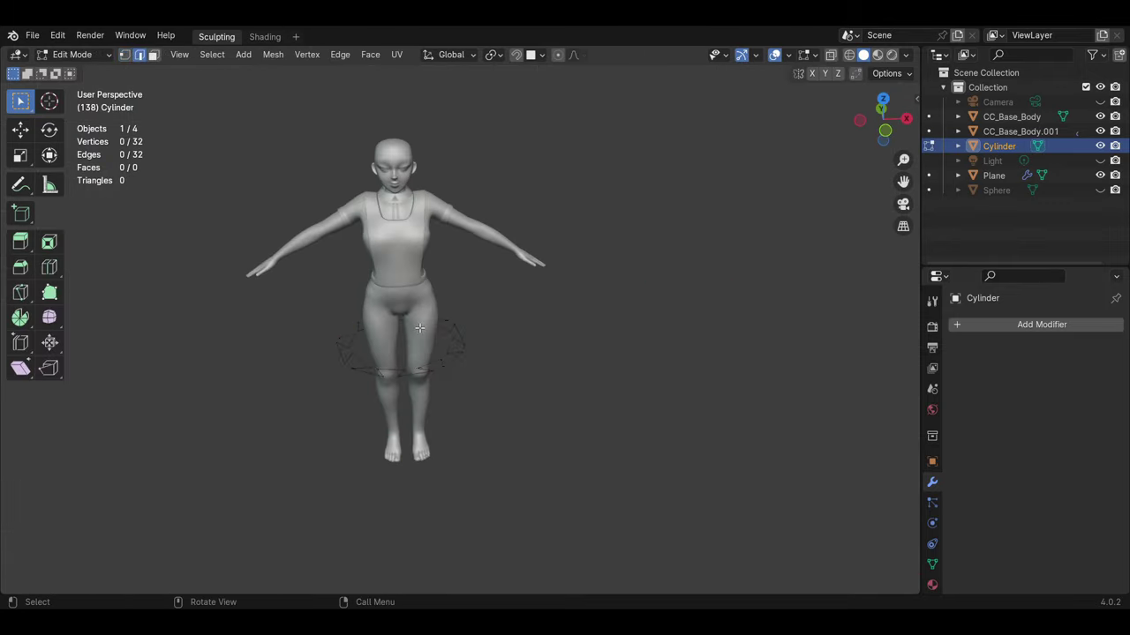
{"action": "middle_click_drag", "start_coordinate": [211, 142], "coordinate": [415, 380]}
{"action": "key", "text": "a"}
{"action": "key", "text": "e"}
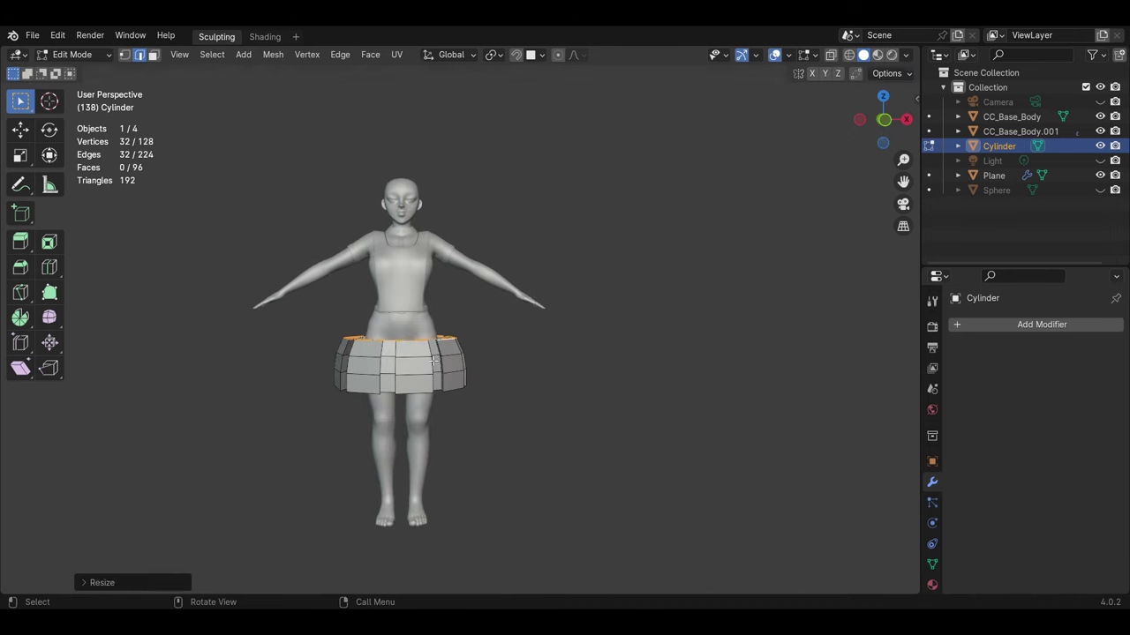
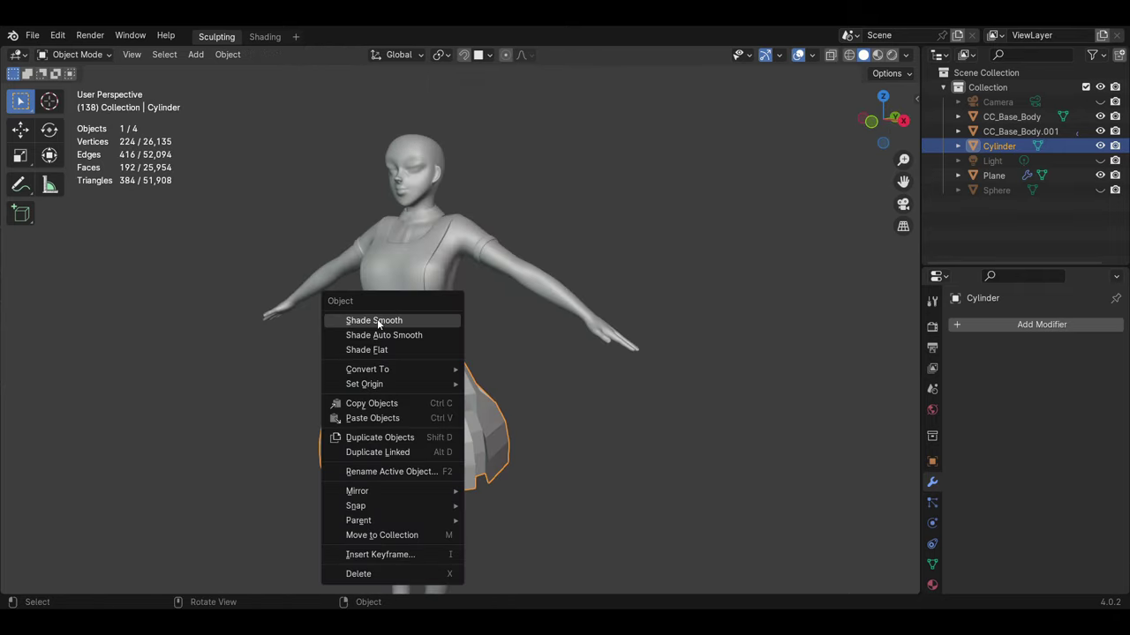
Step: Shade the skirt smooth and give it a Subdivision Surface modifier
{"action": "left_click", "coordinate": [378, 320]}
{"action": "left_click", "coordinate": [1041, 324]}
{"action": "type", "text": "sub"}
{"action": "key", "text": "Return"}
{"action": "mouse_move", "coordinate": [434, 376]}
{"action": "middle_mouse_down"}
{"action": "mouse_move", "coordinate": [551, 410]}
{"action": "mouse_move", "coordinate": [495, 370]}
{"action": "middle_mouse_up"}
{"action": "key", "text": "Tab"}
Step: Switch the skirt into Sculpt Mode, viewing the figure from the front
{"action": "scroll", "coordinate": [494, 370], "scroll_direction": "up", "scroll_amount": 3}
{"action": "left_click", "coordinate": [77, 54]}
{"action": "left_click", "coordinate": [80, 115]}
{"action": "mouse_move", "coordinate": [335, 370]}
{"action": "middle_mouse_down"}
{"action": "mouse_move", "coordinate": [373, 403]}
{"action": "mouse_move", "coordinate": [381, 503]}
{"action": "mouse_move", "coordinate": [454, 391]}
{"action": "mouse_move", "coordinate": [452, 406]}
{"action": "mouse_move", "coordinate": [512, 414]}
{"action": "middle_mouse_up"}
Step: Pull the skirt with the Grab brush while checking the back, then take the Inflate brush
{"action": "key", "text": "g"}
{"action": "mouse_move", "coordinate": [528, 342]}
{"action": "middle_mouse_down"}
{"action": "mouse_move", "coordinate": [479, 411]}
{"action": "mouse_move", "coordinate": [486, 323]}
{"action": "mouse_move", "coordinate": [521, 391]}
{"action": "mouse_move", "coordinate": [512, 441]}
{"action": "mouse_move", "coordinate": [561, 384]}
{"action": "mouse_move", "coordinate": [461, 454]}
{"action": "mouse_move", "coordinate": [479, 484]}
{"action": "mouse_move", "coordinate": [510, 440]}
{"action": "mouse_move", "coordinate": [415, 397]}
{"action": "mouse_move", "coordinate": [362, 399]}
{"action": "middle_mouse_up"}
{"action": "mouse_move", "coordinate": [327, 445]}
{"action": "middle_mouse_down"}
{"action": "mouse_move", "coordinate": [373, 429]}
{"action": "mouse_move", "coordinate": [609, 422]}
{"action": "mouse_move", "coordinate": [429, 435]}
{"action": "mouse_move", "coordinate": [441, 416]}
{"action": "mouse_move", "coordinate": [542, 416]}
{"action": "mouse_move", "coordinate": [412, 429]}
{"action": "mouse_move", "coordinate": [512, 433]}
{"action": "mouse_move", "coordinate": [560, 468]}
{"action": "mouse_move", "coordinate": [584, 446]}
{"action": "mouse_move", "coordinate": [565, 415]}
{"action": "middle_mouse_up"}
{"action": "key", "text": "i"}
{"action": "scroll", "coordinate": [198, 265], "scroll_direction": "down", "scroll_amount": 6}
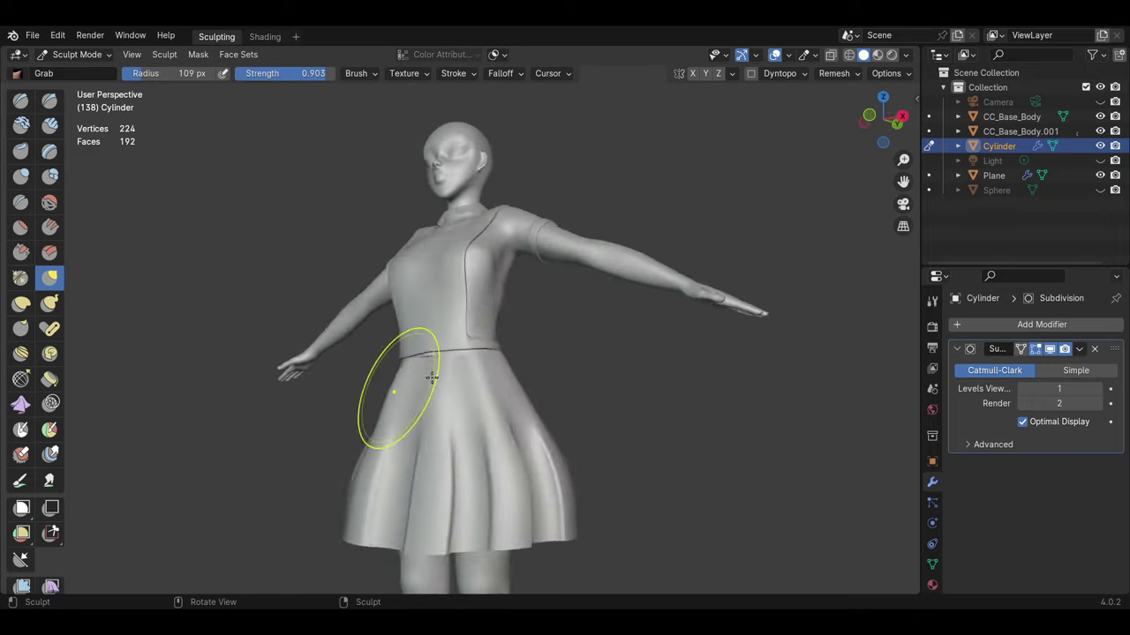
Step: Refine the skirt flare and waistband with a 52 px Grab brush, checking back, front and three-quarter views
{"action": "middle_click_drag", "start_coordinate": [460, 345], "coordinate": [540, 381]}
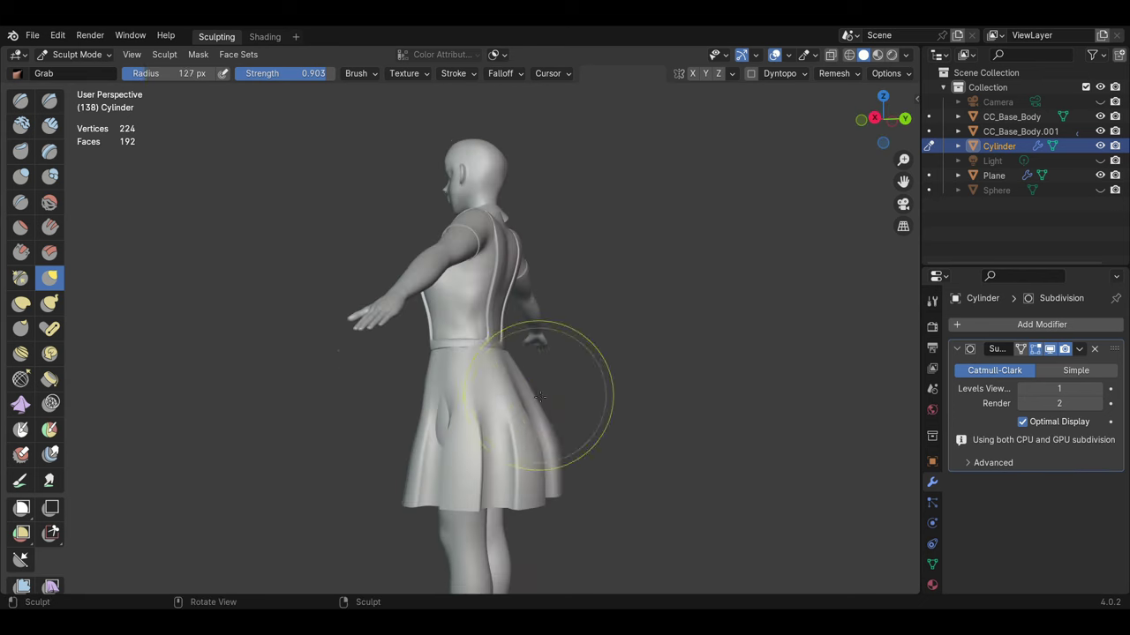
{"action": "mouse_move", "coordinate": [474, 369]}
{"action": "middle_mouse_down"}
{"action": "mouse_move", "coordinate": [432, 436]}
{"action": "mouse_move", "coordinate": [444, 465]}
{"action": "middle_mouse_up"}
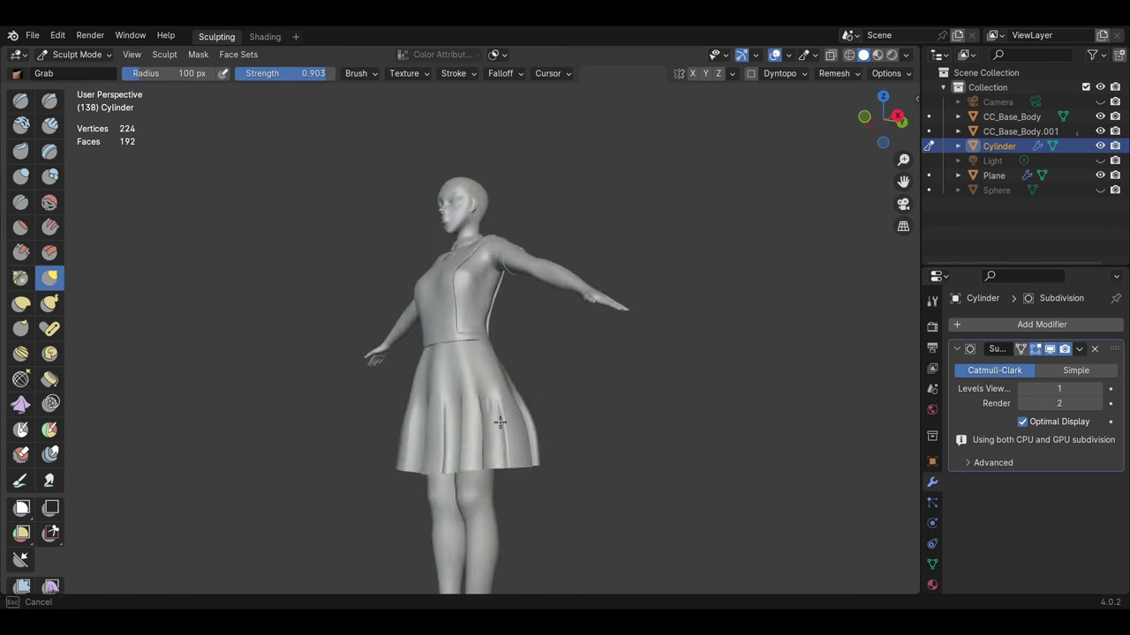
{"action": "middle_click_drag", "start_coordinate": [454, 356], "coordinate": [501, 379]}
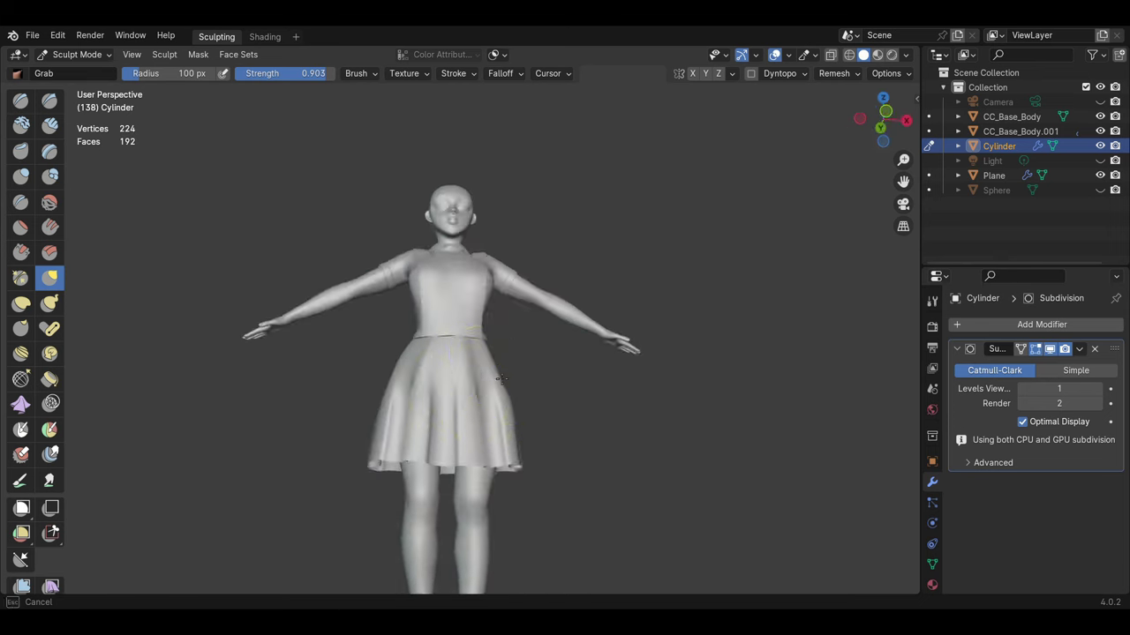
{"action": "mouse_move", "coordinate": [481, 452]}
{"action": "middle_mouse_down"}
{"action": "mouse_move", "coordinate": [480, 429]}
{"action": "mouse_move", "coordinate": [537, 449]}
{"action": "mouse_move", "coordinate": [517, 438]}
{"action": "mouse_move", "coordinate": [398, 535]}
{"action": "mouse_move", "coordinate": [480, 562]}
{"action": "mouse_move", "coordinate": [503, 474]}
{"action": "mouse_move", "coordinate": [479, 512]}
{"action": "mouse_move", "coordinate": [497, 499]}
{"action": "mouse_move", "coordinate": [475, 496]}
{"action": "mouse_move", "coordinate": [588, 502]}
{"action": "mouse_move", "coordinate": [512, 524]}
{"action": "middle_mouse_up"}
{"action": "scroll", "coordinate": [512, 429], "scroll_direction": "down", "scroll_amount": 5}
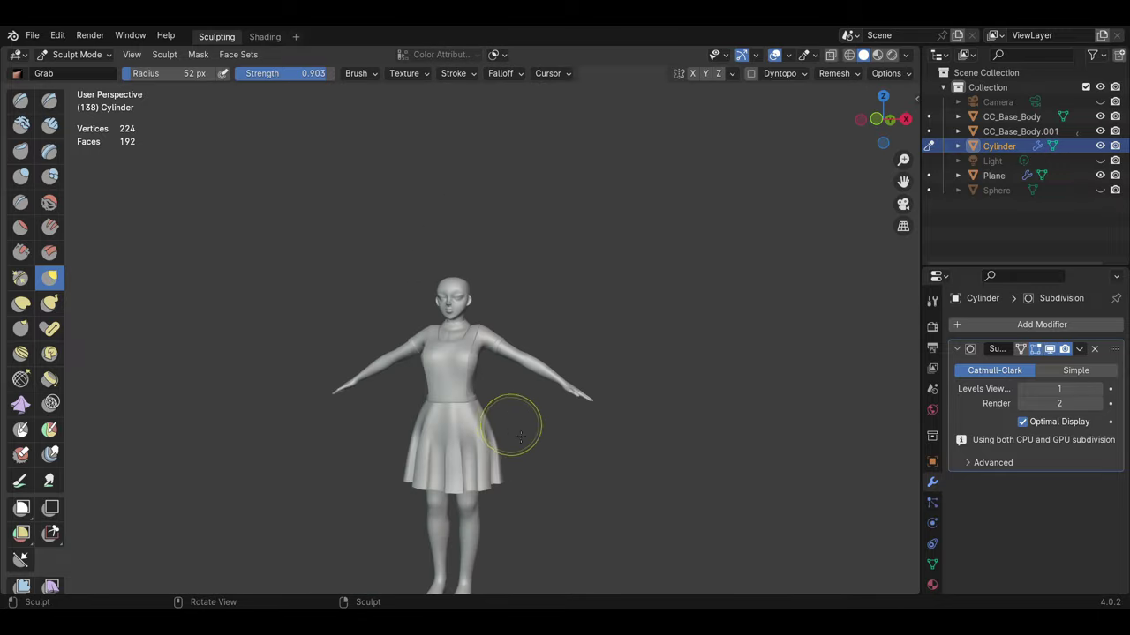
{"action": "middle_click_drag", "start_coordinate": [511, 429], "coordinate": [517, 458]}
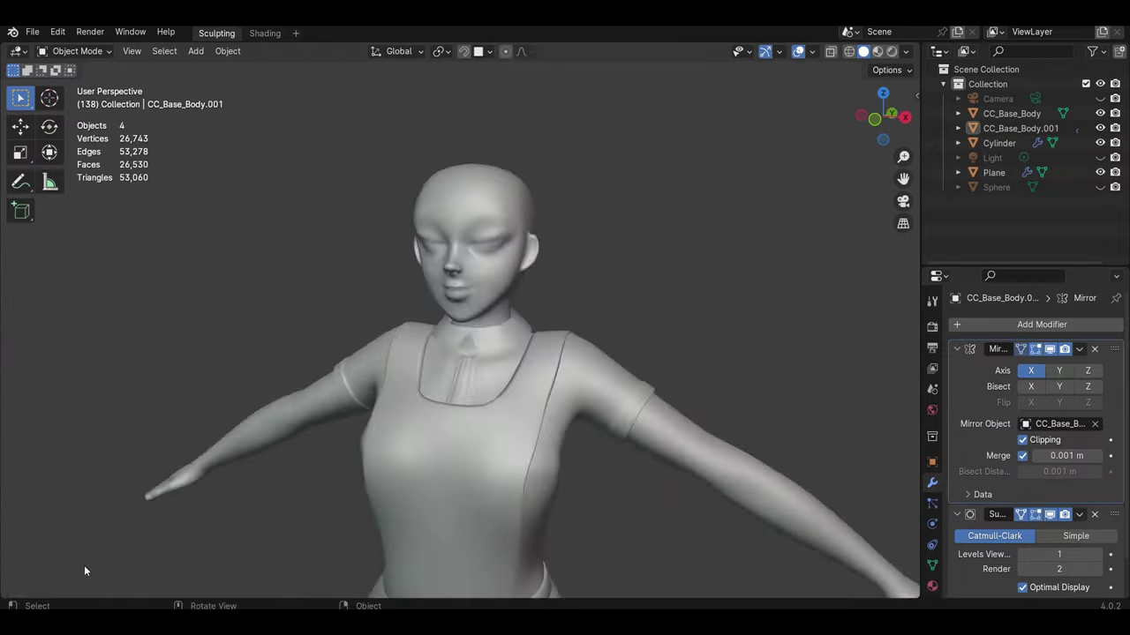
Step: Add a new plane, rotate it and put it into Edit Mode
{"action": "key", "text": "shift+a"}
{"action": "left_click", "coordinate": [600, 247]}
{"action": "key", "text": "r"}
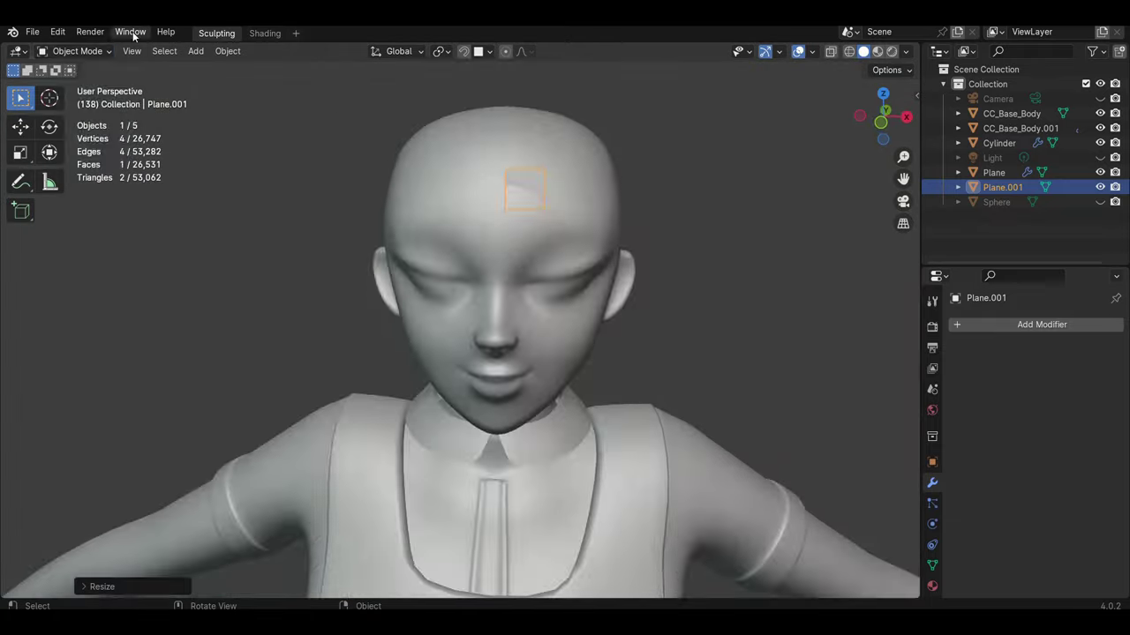
{"action": "left_click", "coordinate": [77, 51]}
{"action": "left_click", "coordinate": [76, 83]}
Step: Move a plane vertex onto the brow and extrude the strip along the eyebrow line
{"action": "left_click", "coordinate": [512, 187]}
{"action": "key", "text": "g"}
{"action": "scroll", "coordinate": [491, 224], "scroll_direction": "up", "scroll_amount": 3}
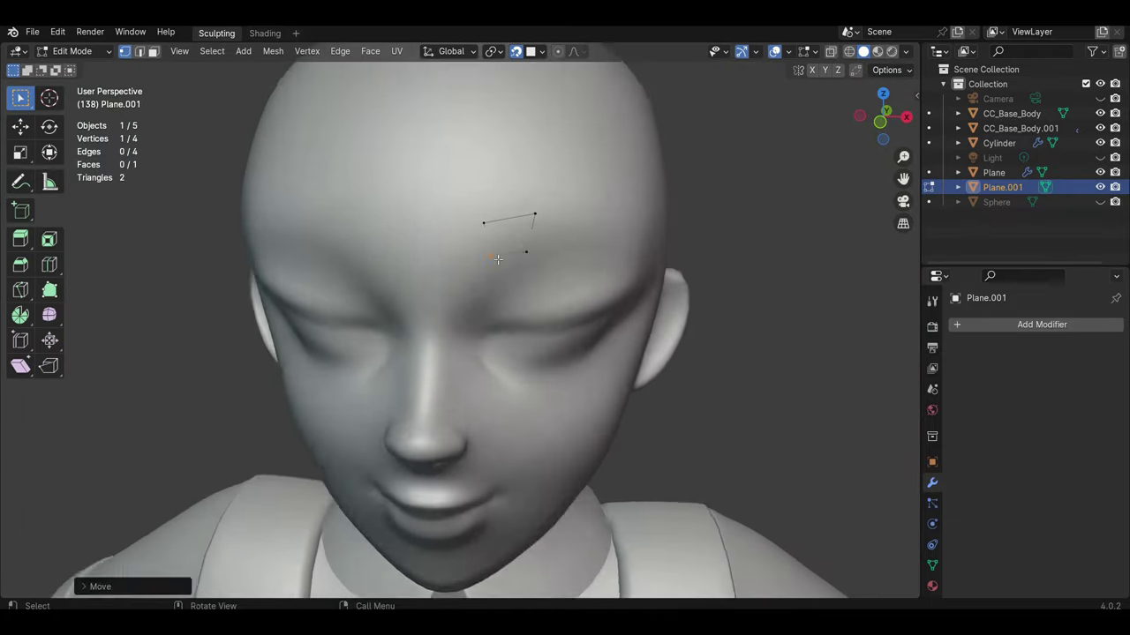
{"action": "key", "text": "e"}
{"action": "mouse_move", "coordinate": [529, 176]}
{"action": "middle_mouse_down"}
{"action": "mouse_move", "coordinate": [494, 203]}
{"action": "mouse_move", "coordinate": [443, 276]}
{"action": "middle_mouse_up"}
{"action": "key", "text": "e"}
{"action": "left_click", "coordinate": [533, 207]}
{"action": "key", "text": "2"}
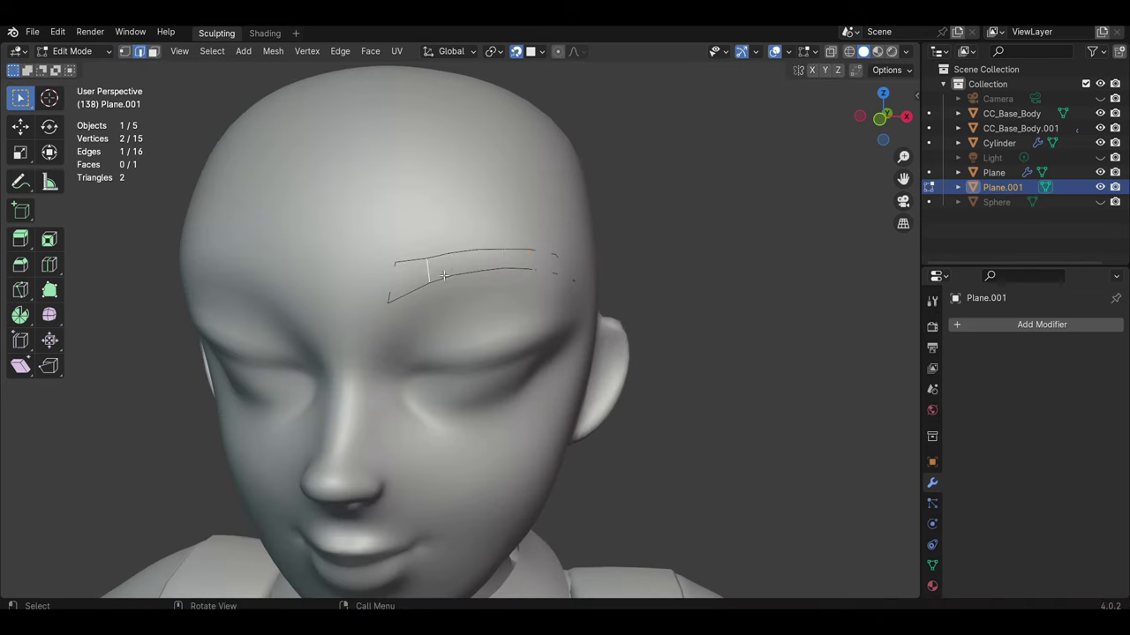
{"action": "middle_click_drag", "start_coordinate": [554, 263], "coordinate": [510, 284]}
{"action": "left_click", "coordinate": [409, 266]}
{"action": "middle_click_drag", "start_coordinate": [409, 266], "coordinate": [443, 289]}
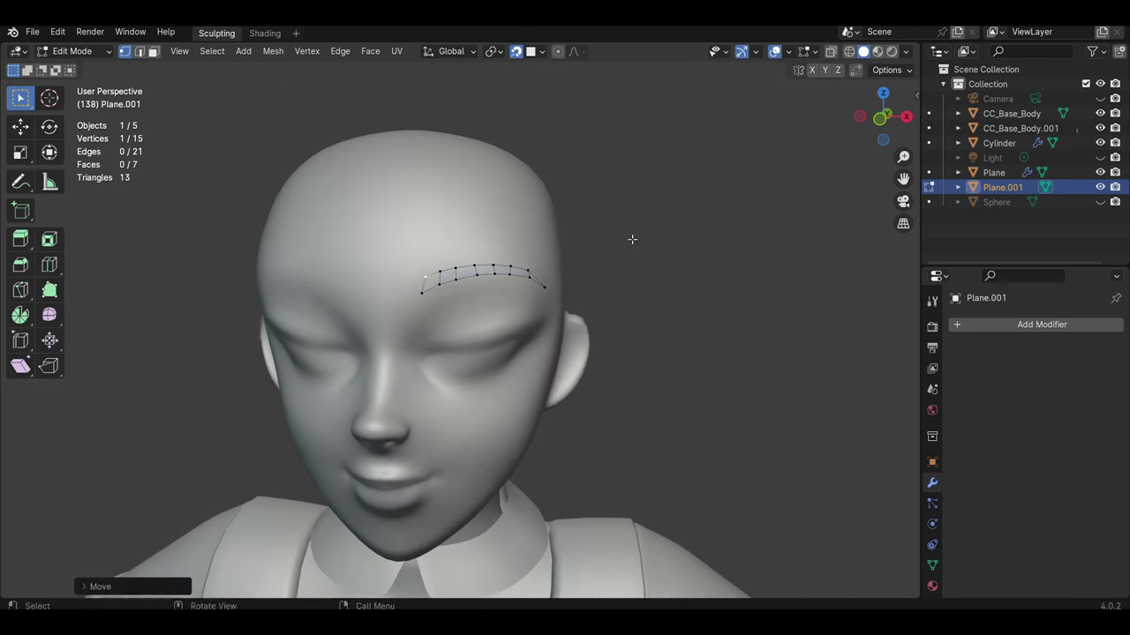
Step: Thicken the eyebrow strip with a Solidify modifier
{"action": "key", "text": "Tab"}
{"action": "scroll", "coordinate": [632, 240], "scroll_direction": "down", "scroll_amount": 3}
{"action": "key", "text": "shift+a"}
{"action": "key", "text": "Return"}
{"action": "middle_click_drag", "start_coordinate": [692, 333], "coordinate": [562, 350]}
{"action": "key", "text": "shift+a"}
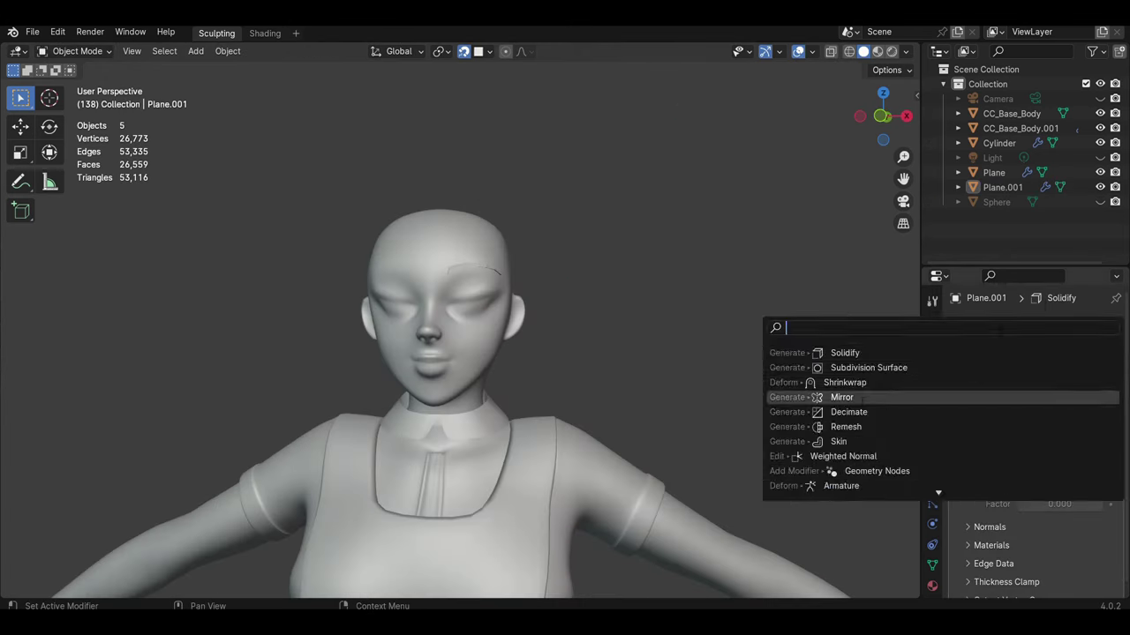
Step: Add Mirror and Subdivision Surface modifiers to the eyebrow and show the mirror in Edit Mode
{"action": "key", "text": "Return"}
{"action": "key", "text": "shift+a"}
{"action": "key", "text": "Return"}
{"action": "left_click", "coordinate": [476, 269]}
{"action": "scroll", "coordinate": [557, 290], "scroll_direction": "down", "scroll_amount": 3}
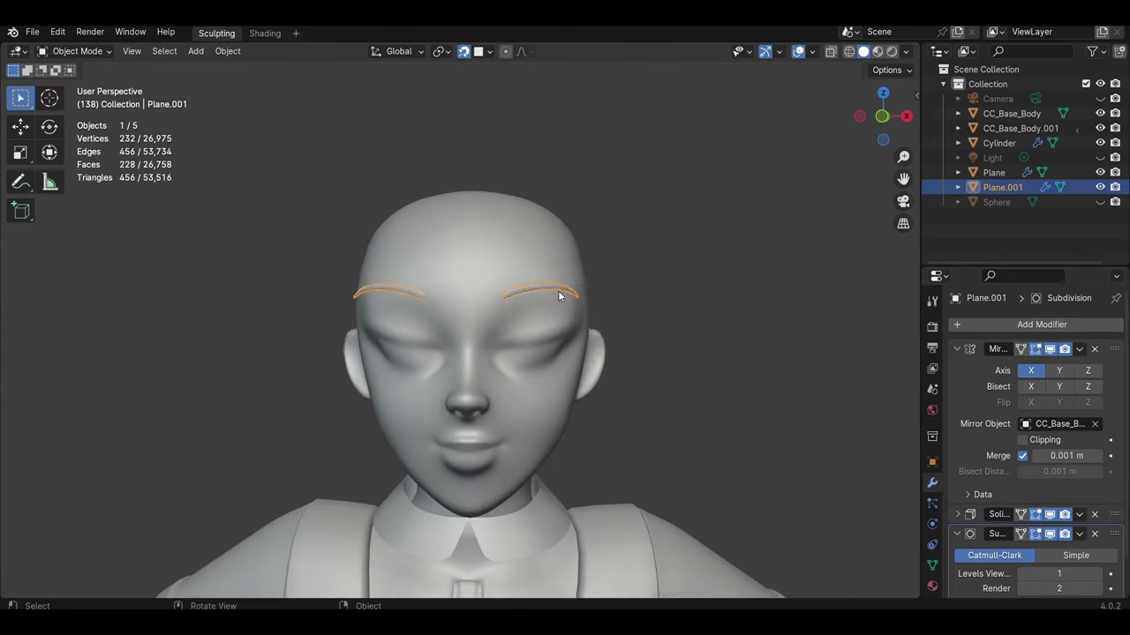
{"action": "scroll", "coordinate": [575, 319], "scroll_direction": "up", "scroll_amount": 2}
{"action": "key", "text": "Tab"}
{"action": "scroll", "coordinate": [562, 283], "scroll_direction": "up", "scroll_amount": 2}
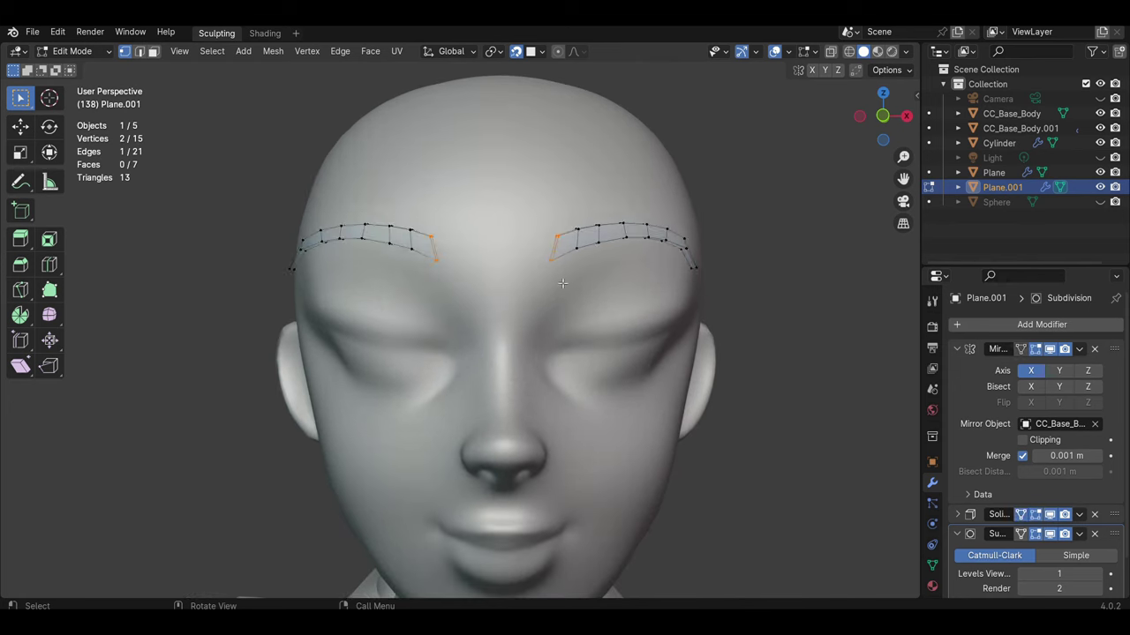
{"action": "left_click", "coordinate": [1021, 348]}
Step: Nudge eyebrow vertices into place on the brow
{"action": "key", "text": "alt+a"}
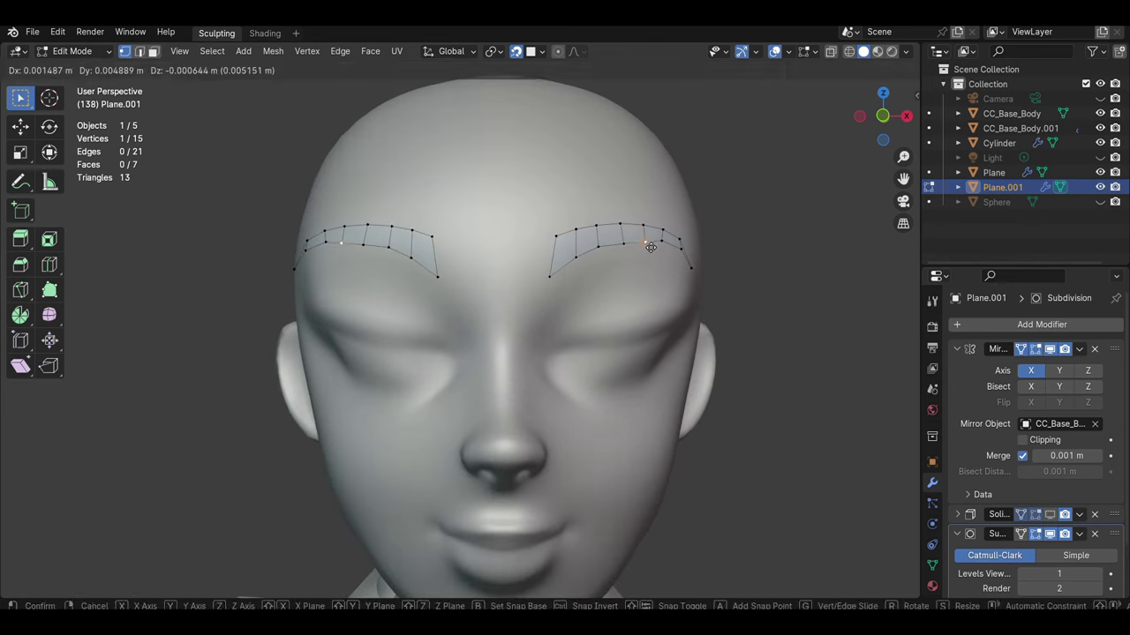
{"action": "left_click", "coordinate": [650, 247]}
{"action": "middle_click_drag", "start_coordinate": [650, 247], "coordinate": [618, 265]}
{"action": "key", "text": "alt+a"}
{"action": "scroll", "coordinate": [761, 277], "scroll_direction": "down", "scroll_amount": 2}
{"action": "scroll", "coordinate": [513, 290], "scroll_direction": "up", "scroll_amount": 2}
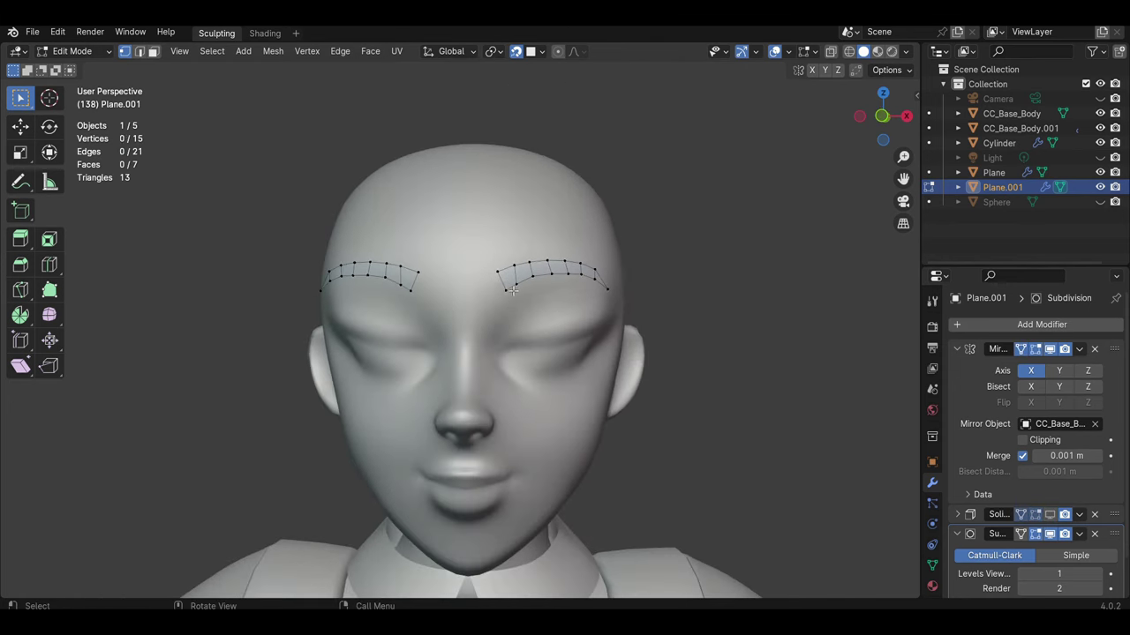
{"action": "scroll", "coordinate": [513, 289], "scroll_direction": "up", "scroll_amount": 2}
{"action": "left_click_drag", "start_coordinate": [521, 265], "coordinate": [516, 255]}
{"action": "scroll", "coordinate": [544, 252], "scroll_direction": "down", "scroll_amount": 3}
{"action": "key", "text": "Tab"}
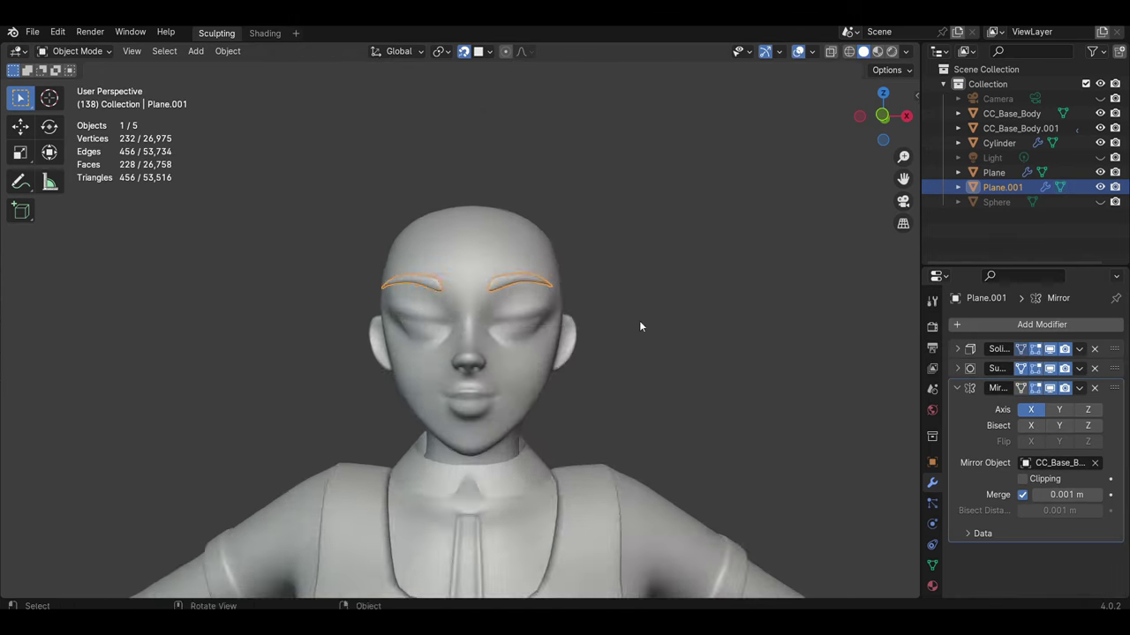
Step: Move the Mirror modifier to the stack bottom and slide an edge near the brow's inner end
{"action": "key", "text": "alt+a"}
{"action": "scroll", "coordinate": [475, 328], "scroll_direction": "up", "scroll_amount": 3}
{"action": "left_click", "coordinate": [496, 296]}
{"action": "key", "text": "Tab"}
{"action": "scroll", "coordinate": [529, 317], "scroll_direction": "up", "scroll_amount": 2}
{"action": "left_click", "coordinate": [540, 328]}
{"action": "key", "text": "g"}
{"action": "key", "text": "g"}
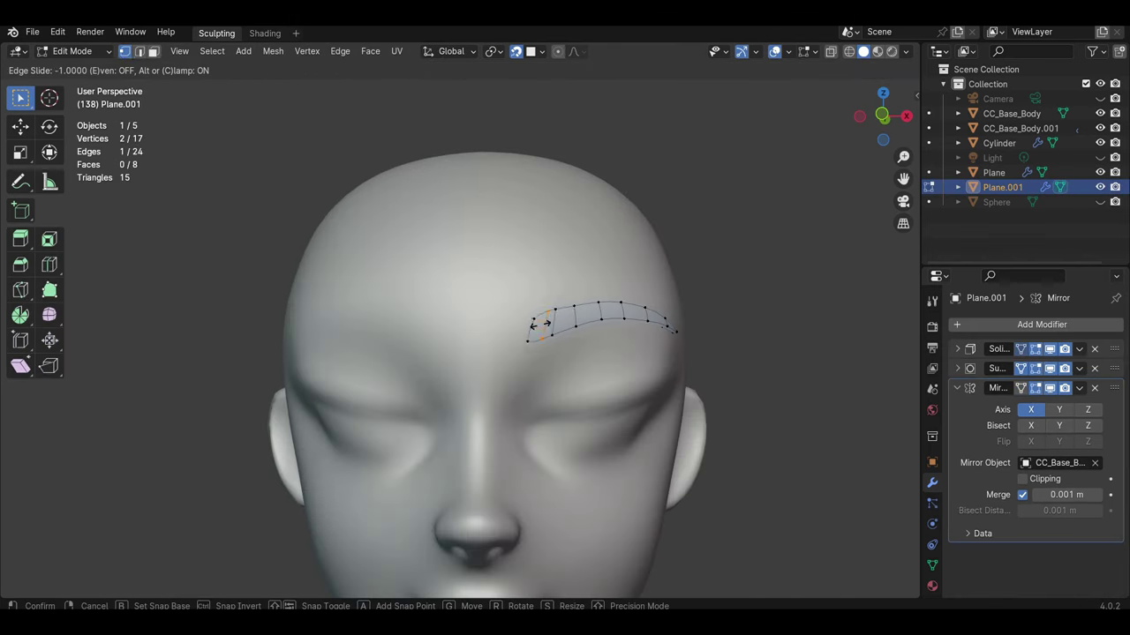
{"action": "left_click", "coordinate": [549, 300]}
{"action": "key", "text": "Tab"}
Step: Apply all modifiers on the eyebrow
{"action": "scroll", "coordinate": [601, 240], "scroll_direction": "down", "scroll_amount": 3}
{"action": "scroll", "coordinate": [617, 256], "scroll_direction": "up", "scroll_amount": 3}
{"action": "left_click", "coordinate": [1078, 348]}
{"action": "left_click", "coordinate": [1044, 362]}
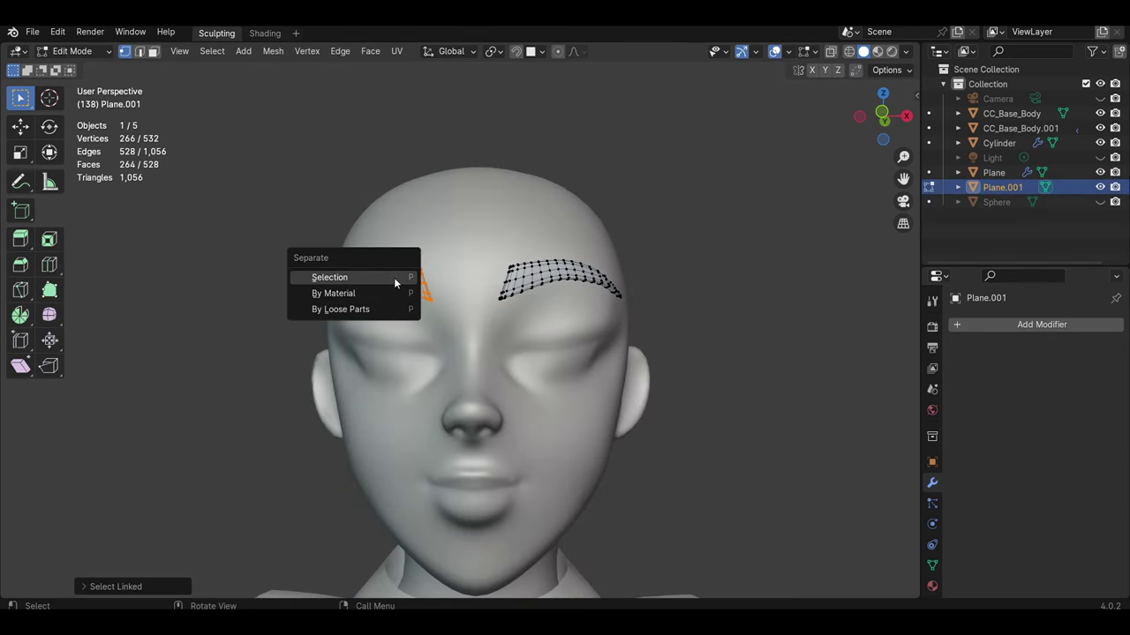
Step: Separate one brow into its own object, Plane.002, and check both brows on the face
{"action": "left_click", "coordinate": [394, 277]}
{"action": "left_click", "coordinate": [527, 51]}
{"action": "left_click", "coordinate": [516, 50]}
{"action": "left_click", "coordinate": [440, 276]}
{"action": "middle_click_drag", "start_coordinate": [440, 276], "coordinate": [495, 371]}
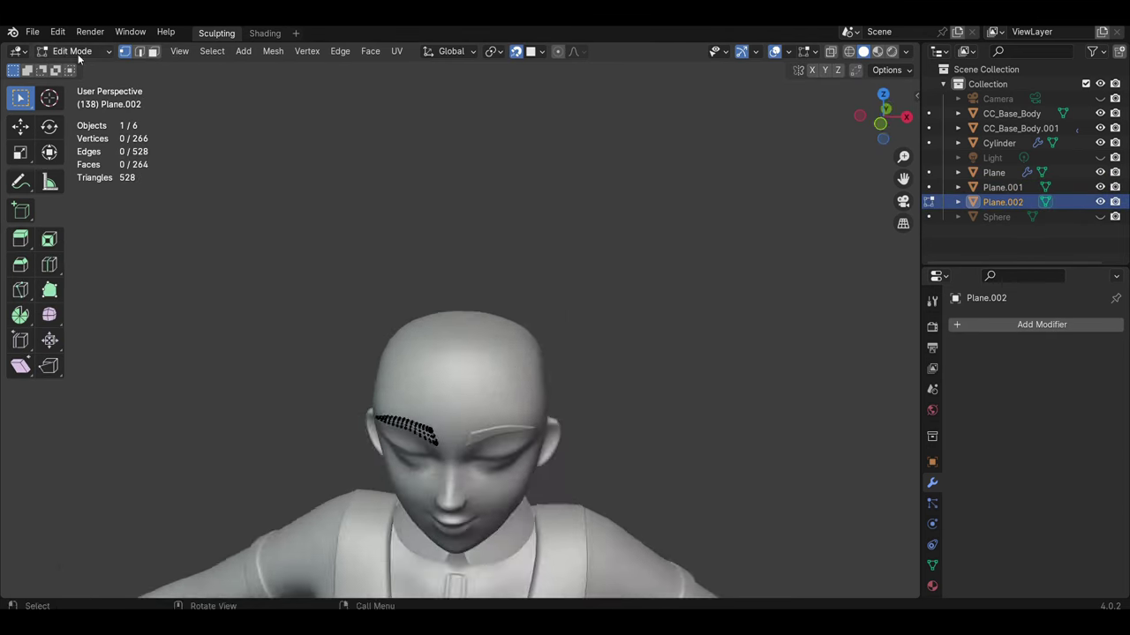
{"action": "key", "text": "Tab"}
{"action": "middle_click_drag", "start_coordinate": [517, 415], "coordinate": [507, 309]}
{"action": "scroll", "coordinate": [507, 309], "scroll_direction": "up", "scroll_amount": 2}
{"action": "scroll", "coordinate": [428, 314], "scroll_direction": "up", "scroll_amount": 2}
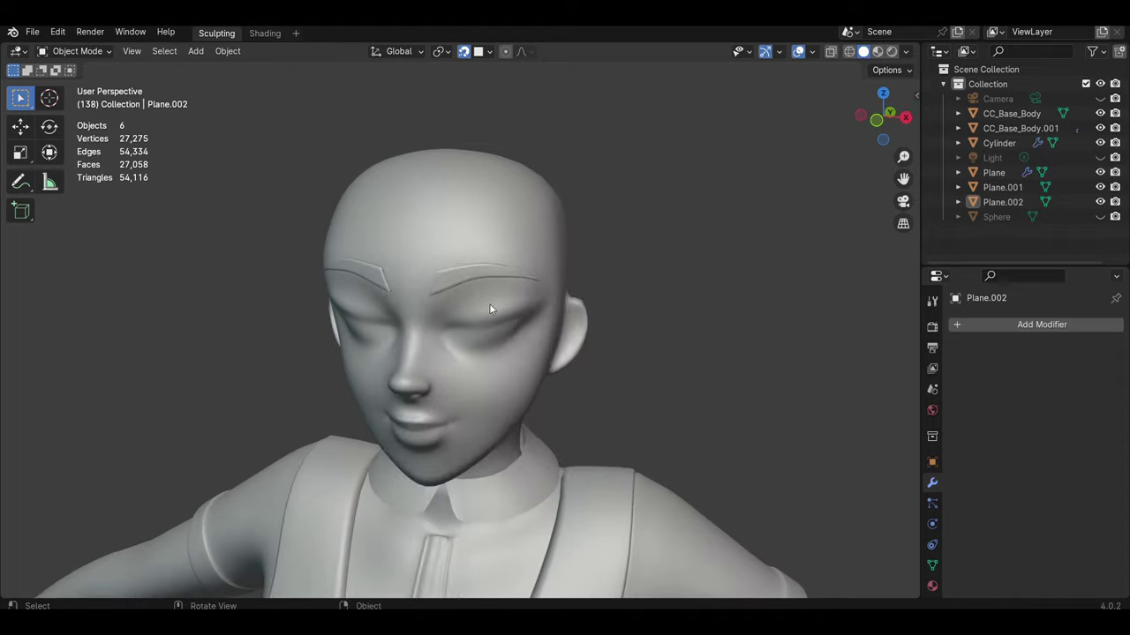
Step: Add a small plane and move its vertex over one eye in Edit Mode
{"action": "key", "text": "shift+a"}
{"action": "left_click", "coordinate": [554, 378]}
{"action": "key", "text": "s"}
{"action": "key", "text": "Tab"}
{"action": "scroll", "coordinate": [546, 301], "scroll_direction": "up", "scroll_amount": 2}
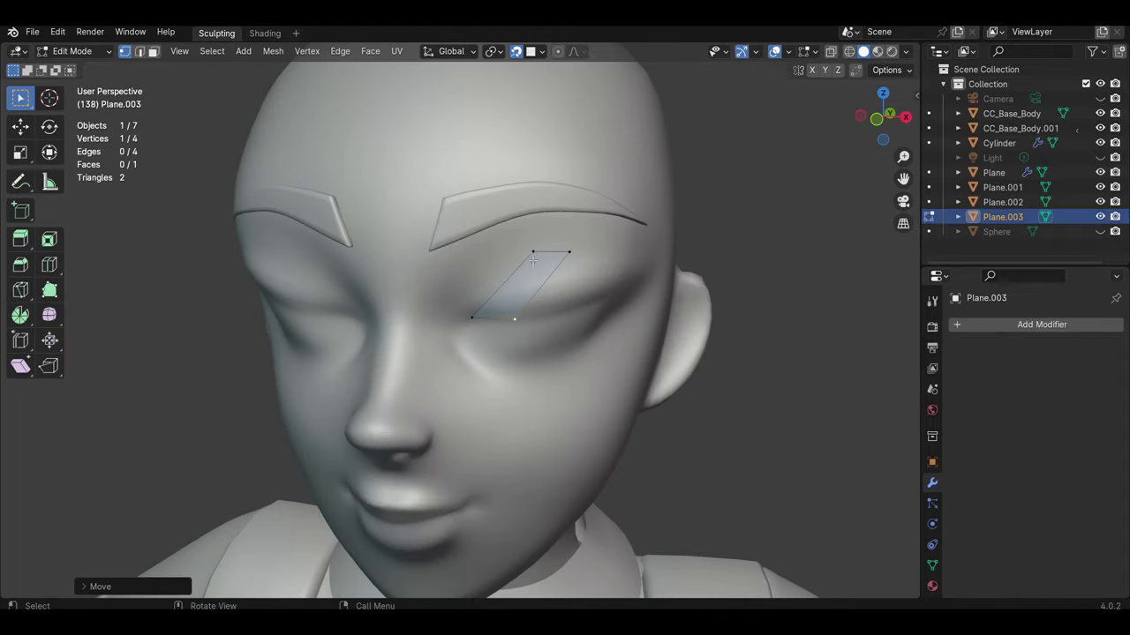
{"action": "middle_click_drag", "start_coordinate": [565, 264], "coordinate": [461, 248]}
{"action": "key", "text": "g"}
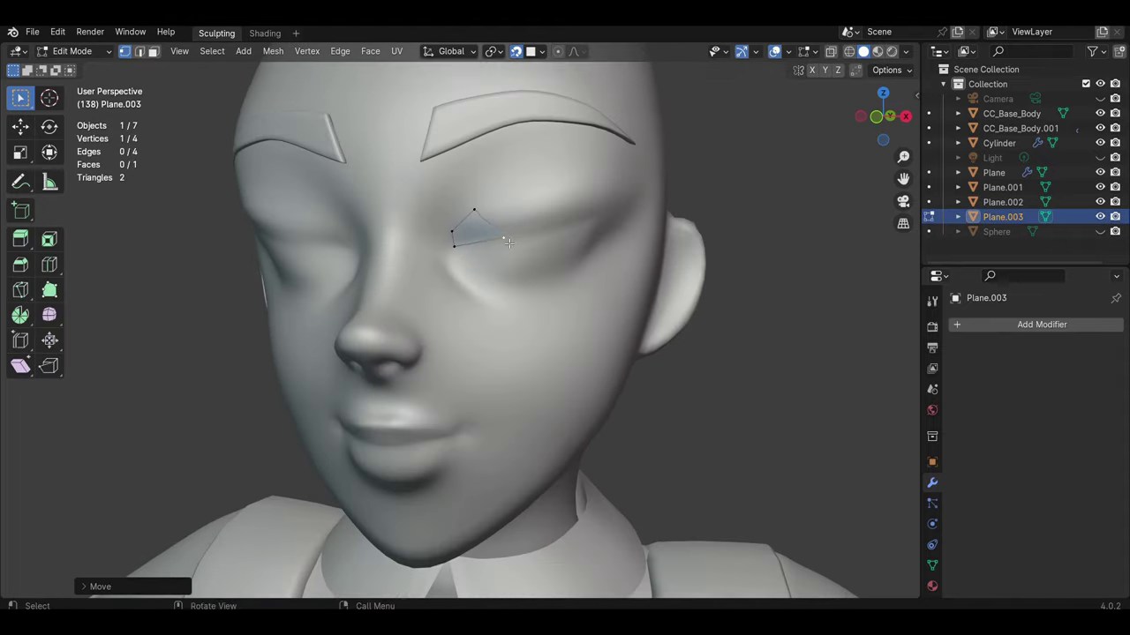
Step: Extrude Plane.003 into a six-face strip outlining the upper lid, then bring up the modifier list
{"action": "scroll", "coordinate": [507, 243], "scroll_direction": "down", "scroll_amount": 2}
{"action": "key", "text": "e"}
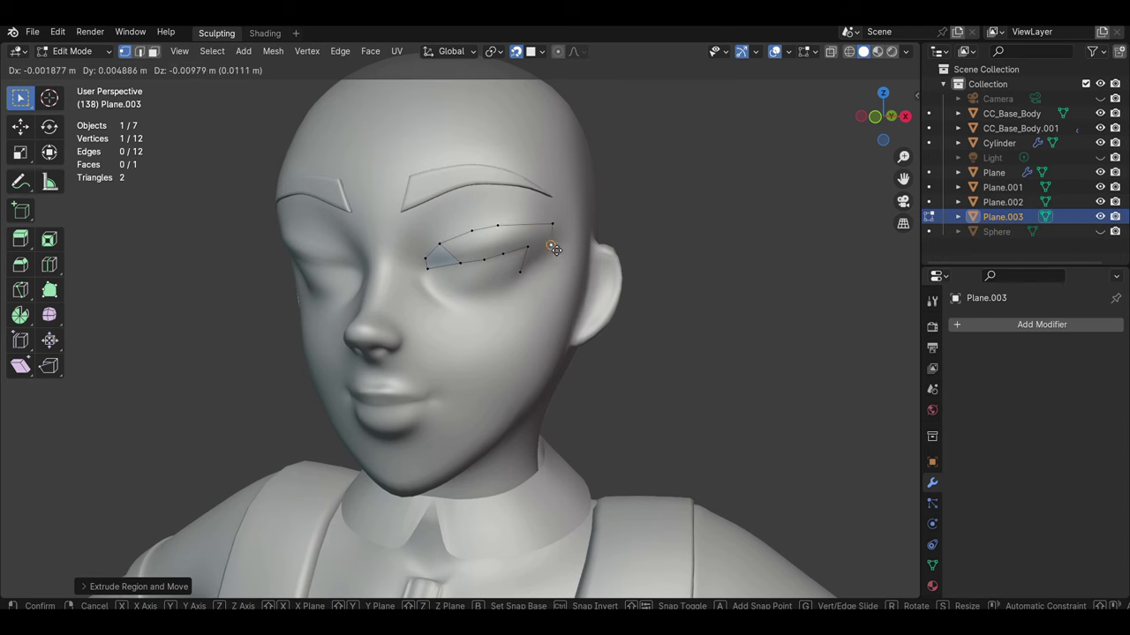
{"action": "mouse_move", "coordinate": [505, 246]}
{"action": "middle_mouse_down"}
{"action": "mouse_move", "coordinate": [516, 279]}
{"action": "mouse_move", "coordinate": [540, 240]}
{"action": "middle_mouse_up"}
{"action": "key", "text": "f"}
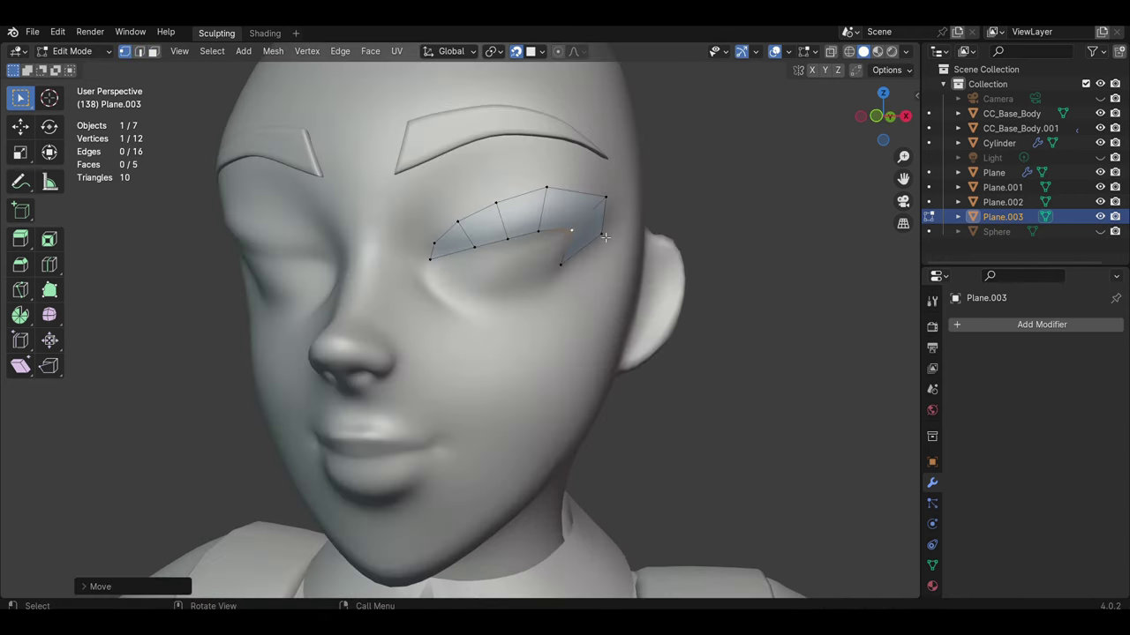
{"action": "left_click", "coordinate": [429, 273]}
{"action": "middle_click_drag", "start_coordinate": [430, 274], "coordinate": [530, 320]}
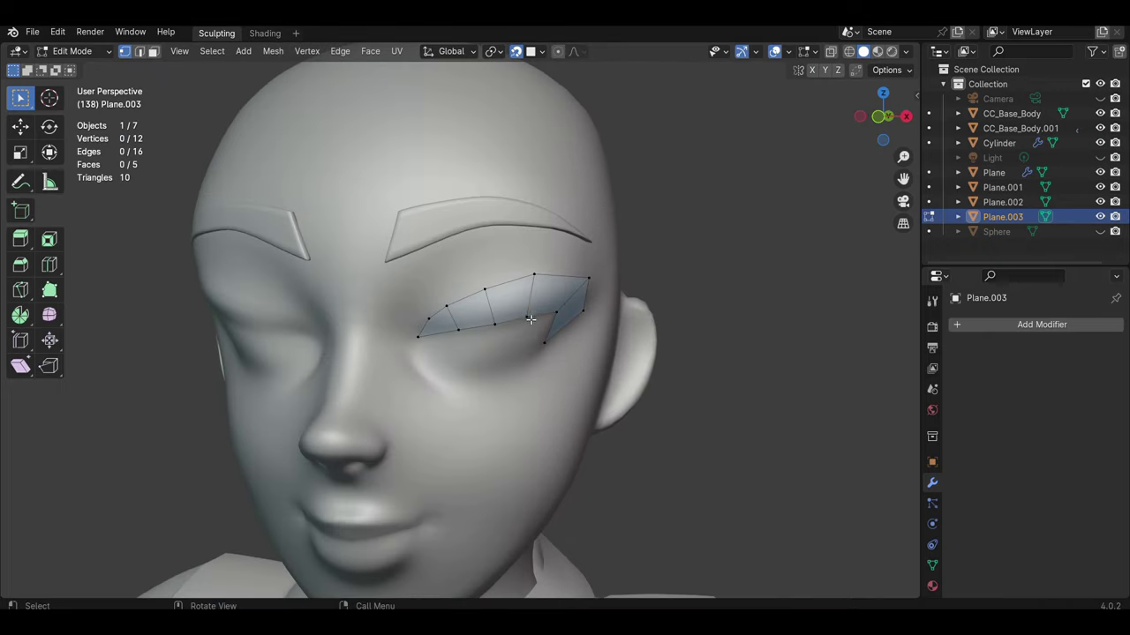
{"action": "left_click", "coordinate": [461, 333]}
{"action": "mouse_move", "coordinate": [461, 334]}
{"action": "middle_mouse_down"}
{"action": "mouse_move", "coordinate": [554, 366]}
{"action": "mouse_move", "coordinate": [548, 351]}
{"action": "middle_mouse_up"}
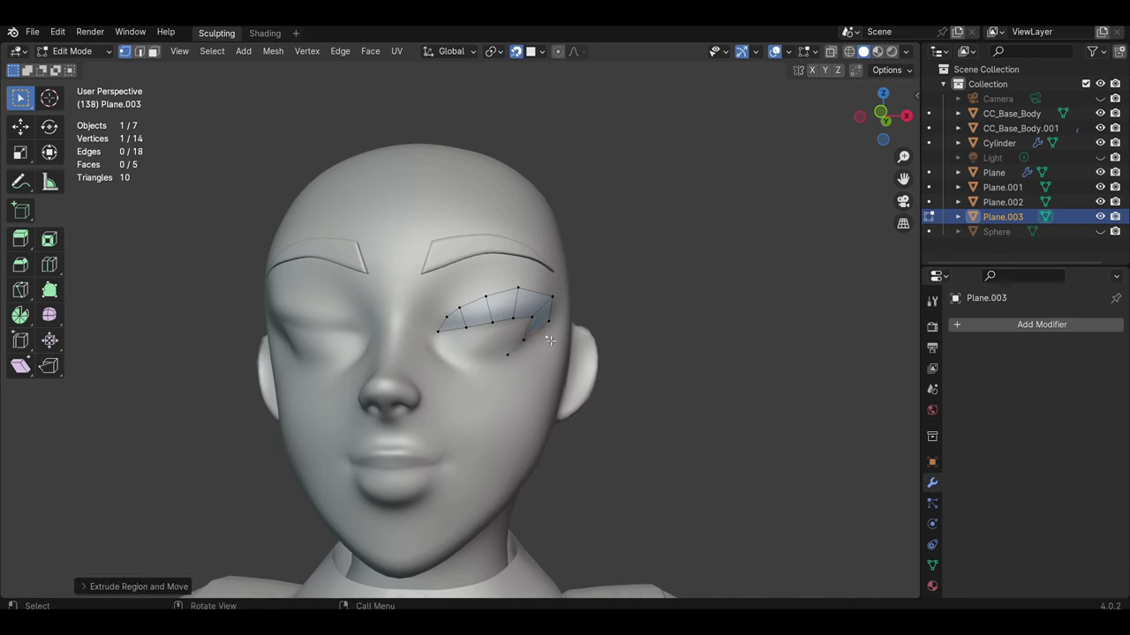
{"action": "scroll", "coordinate": [549, 340], "scroll_direction": "down", "scroll_amount": 3}
{"action": "scroll", "coordinate": [553, 396], "scroll_direction": "up", "scroll_amount": 5}
{"action": "key", "text": "Tab"}
{"action": "left_click", "coordinate": [1042, 324]}
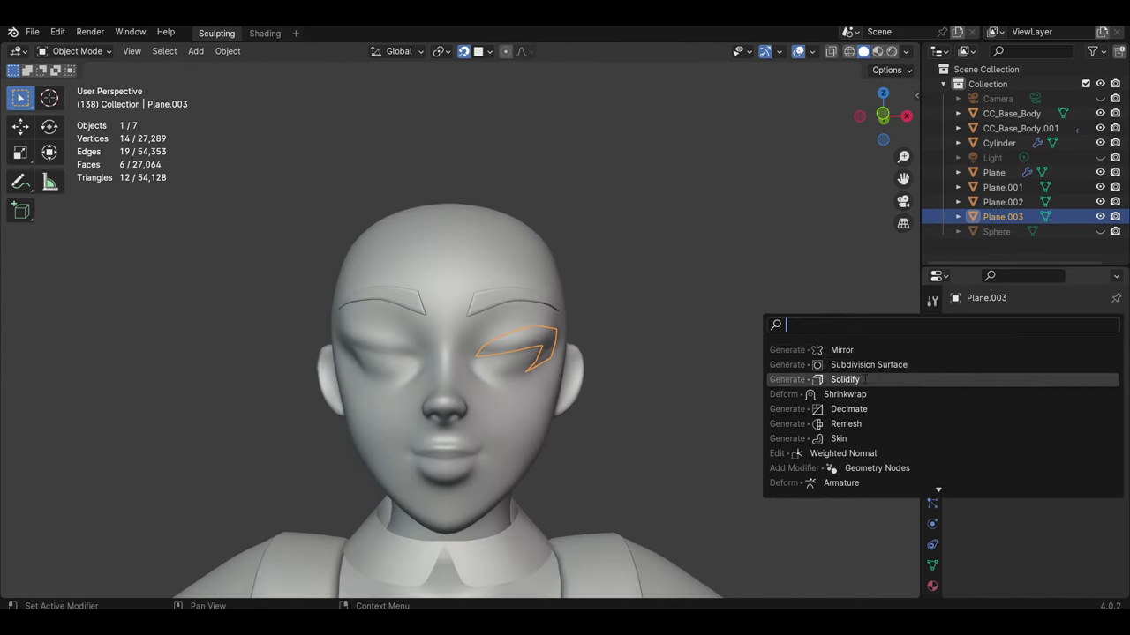
Step: Add Solidify and level-1 Subdivision Surface modifiers to the eyelid piece
{"action": "left_click", "coordinate": [845, 380]}
{"action": "left_click", "coordinate": [705, 375]}
{"action": "middle_click_drag", "start_coordinate": [705, 375], "coordinate": [731, 346]}
{"action": "key", "text": "ctrl+1"}
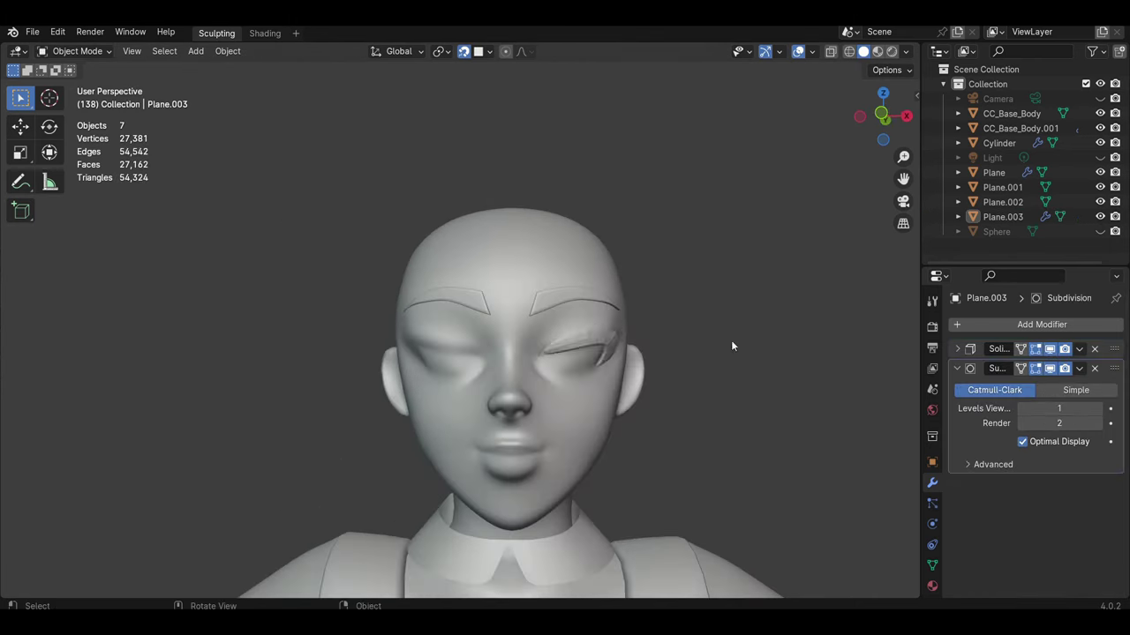
{"action": "scroll", "coordinate": [680, 397], "scroll_direction": "up", "scroll_amount": 3}
{"action": "scroll", "coordinate": [627, 448], "scroll_direction": "down", "scroll_amount": 2}
{"action": "left_click", "coordinate": [956, 349], "text": "ctrl"}
Step: Select the eyelid piece and try an edge loop cut in Edit Mode, then cancel it
{"action": "right_click", "coordinate": [550, 343]}
{"action": "middle_click_drag", "start_coordinate": [549, 343], "coordinate": [577, 337]}
{"action": "left_click", "coordinate": [577, 336]}
{"action": "scroll", "coordinate": [577, 336], "scroll_direction": "up", "scroll_amount": 5}
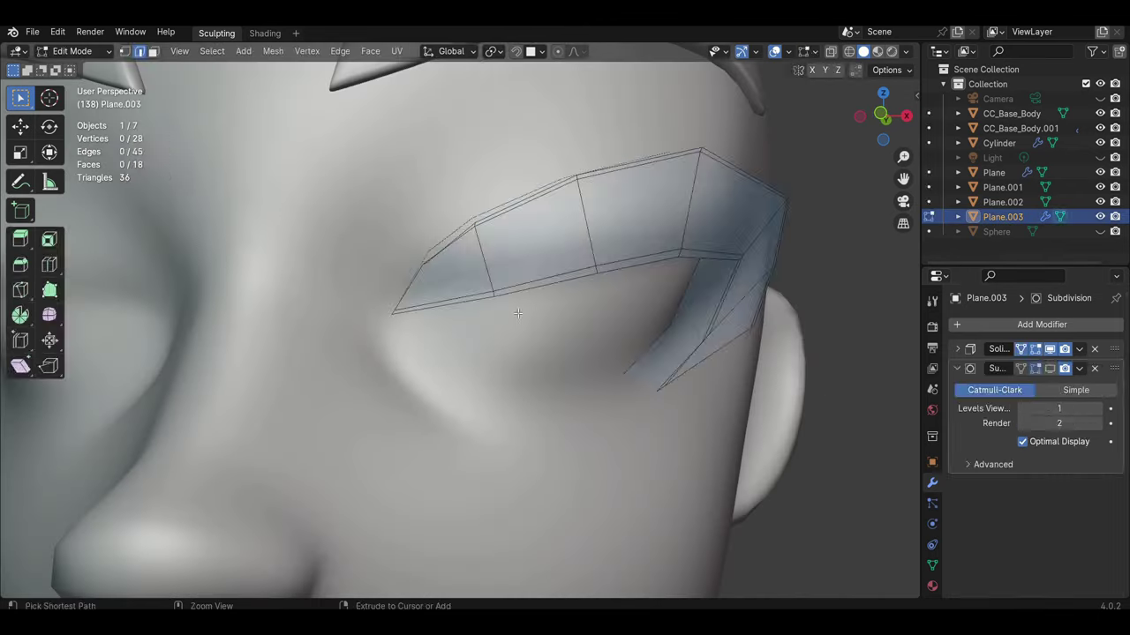
{"action": "key", "text": "Tab"}
{"action": "scroll", "coordinate": [494, 281], "scroll_direction": "up", "scroll_amount": 1}
{"action": "key", "text": "ctrl+r"}
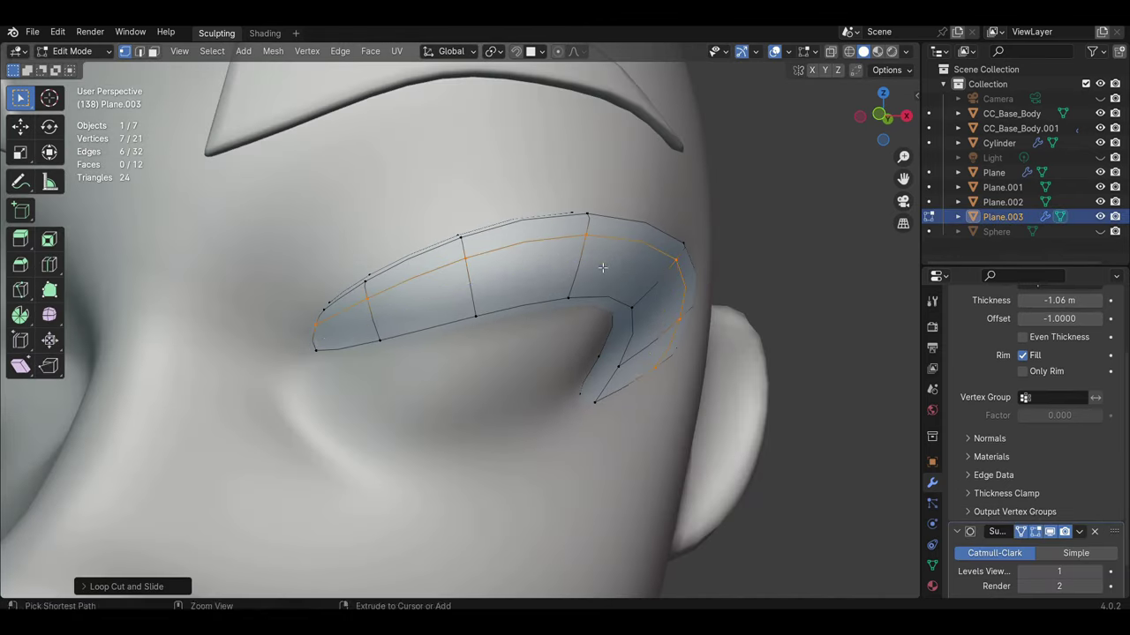
{"action": "key", "text": "Escape"}
{"action": "key", "text": "Tab"}
{"action": "scroll", "coordinate": [502, 260], "scroll_direction": "down", "scroll_amount": 8}
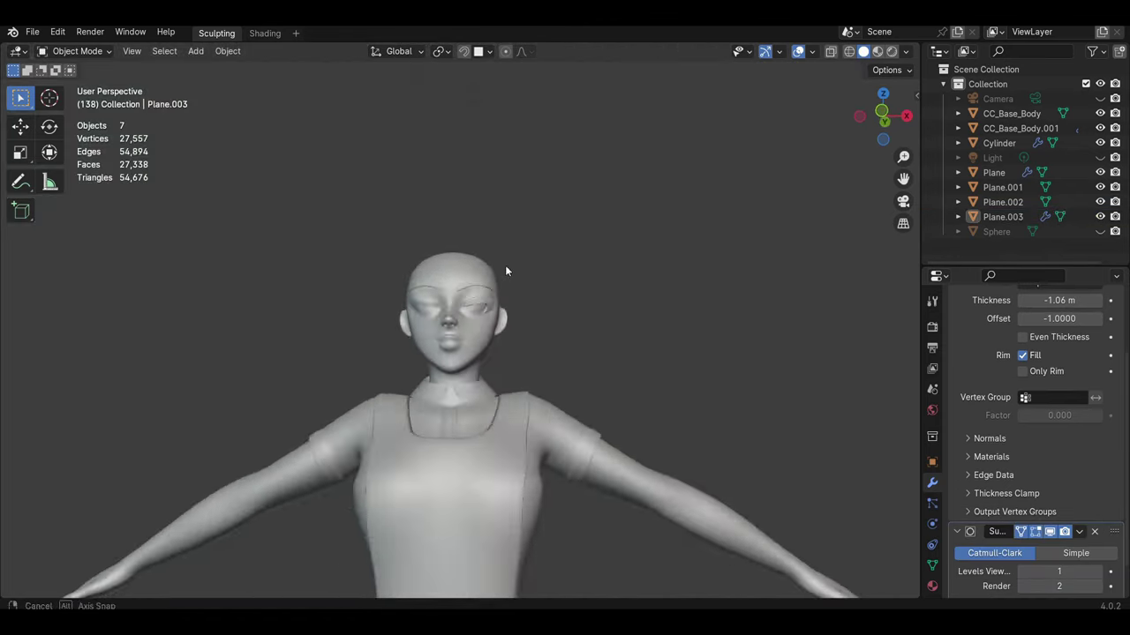
{"action": "scroll", "coordinate": [480, 265], "scroll_direction": "up", "scroll_amount": 5}
Step: Add a Mirror modifier, undo and redo it, then reselect eyelid Plane.003 from the front
{"action": "left_click", "coordinate": [844, 379]}
{"action": "key", "text": "ctrl+z"}
{"action": "key", "text": "ctrl+z"}
{"action": "key", "text": "ctrl+shift+z"}
{"action": "key", "text": "alt+a"}
{"action": "middle_click_drag", "start_coordinate": [600, 304], "coordinate": [623, 311]}
{"action": "left_click", "coordinate": [623, 310]}
{"action": "key", "text": "ctrl+1"}
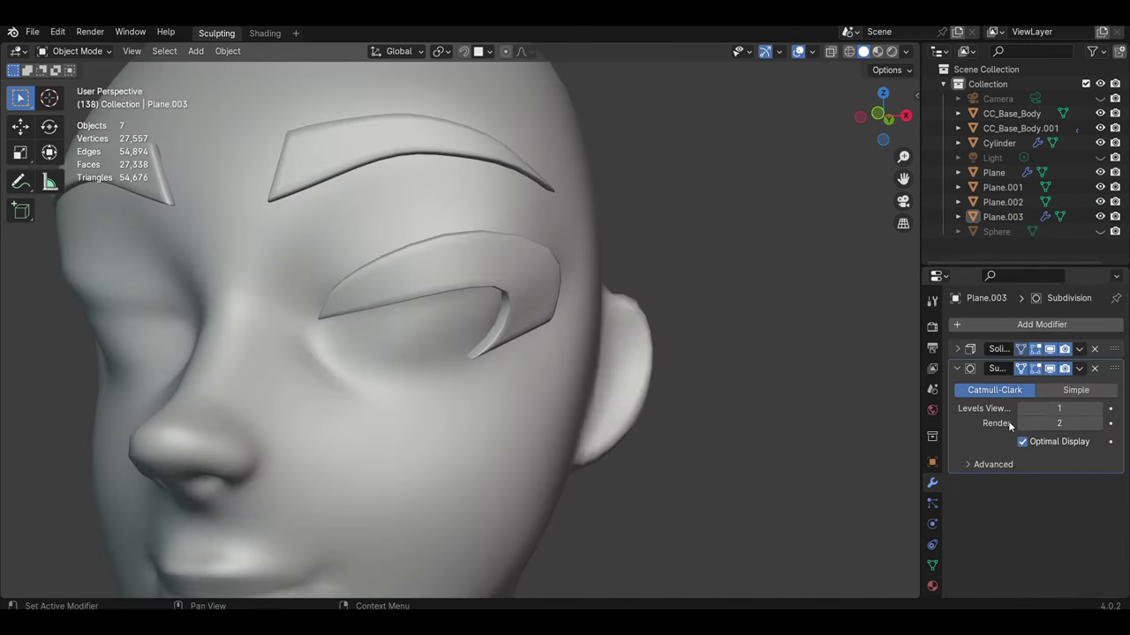
{"action": "middle_click_drag", "start_coordinate": [562, 338], "coordinate": [611, 368]}
Step: Apply the Subdivision modifier, then mirror across CC_Base_Body and apply the Mirror
{"action": "left_click", "coordinate": [1078, 349]}
{"action": "left_click", "coordinate": [1038, 363]}
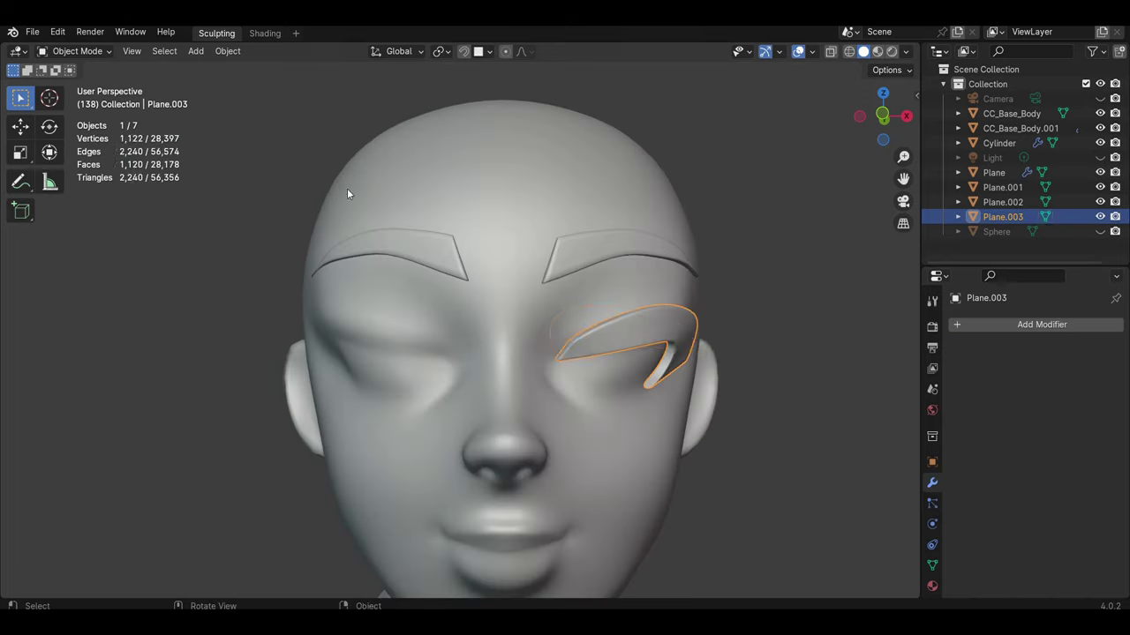
{"action": "left_click", "coordinate": [1054, 423]}
{"action": "left_click", "coordinate": [989, 459]}
{"action": "scroll", "coordinate": [486, 353], "scroll_direction": "up", "scroll_amount": 2}
Step: Separate one of the mirrored eyelids into its own object
{"action": "key", "text": "ctrl+a"}
{"action": "key", "text": "Tab"}
{"action": "key", "text": "l"}
{"action": "key", "text": "p"}
{"action": "left_click", "coordinate": [438, 347]}
{"action": "key", "text": "Tab"}
{"action": "scroll", "coordinate": [434, 345], "scroll_direction": "up", "scroll_amount": 1}
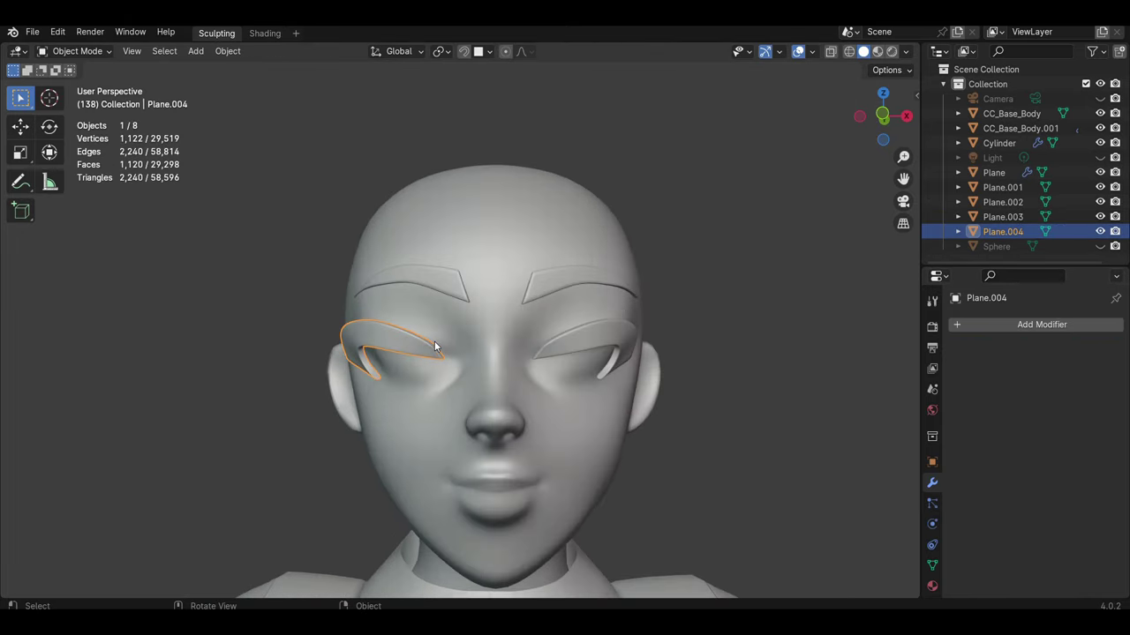
{"action": "left_click", "coordinate": [427, 363]}
{"action": "key", "text": "alt+a"}
{"action": "scroll", "coordinate": [427, 363], "scroll_direction": "up", "scroll_amount": 2}
{"action": "scroll", "coordinate": [546, 392], "scroll_direction": "down", "scroll_amount": 5}
Step: Select both eyelid objects and join them into a single object, Plane.004
{"action": "mouse_move", "coordinate": [547, 393]}
{"action": "middle_mouse_down"}
{"action": "mouse_move", "coordinate": [543, 367]}
{"action": "mouse_move", "coordinate": [578, 274]}
{"action": "middle_mouse_up"}
{"action": "left_click", "coordinate": [578, 273]}
{"action": "left_click", "coordinate": [227, 50]}
{"action": "left_click", "coordinate": [256, 189]}
{"action": "key", "text": "Tab"}
{"action": "right_click", "coordinate": [509, 352]}
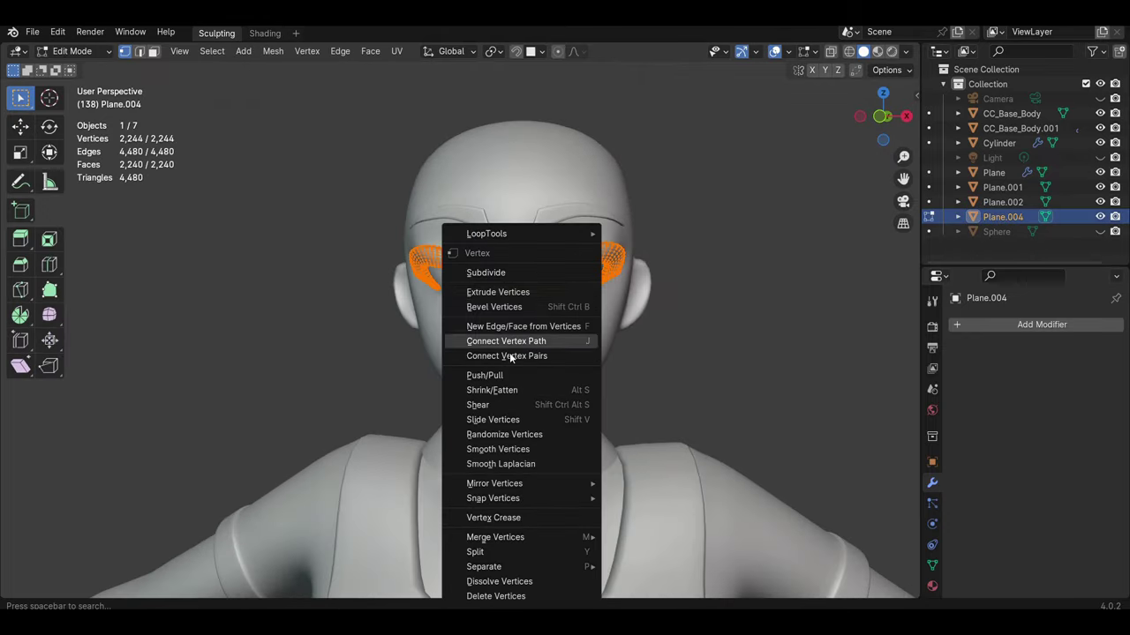
{"action": "left_click", "coordinate": [72, 51]}
{"action": "left_click", "coordinate": [82, 99]}
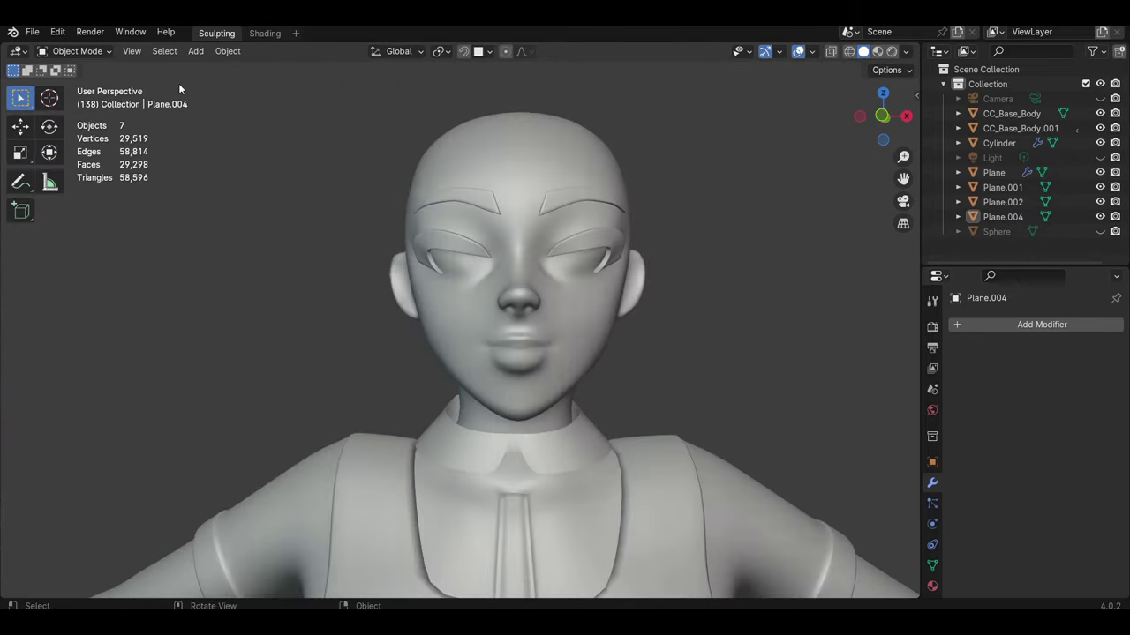
{"action": "key", "text": "shift+a"}
Step: Add a NURBS path and rotate it 9 degrees around the Y axis
{"action": "left_click", "coordinate": [680, 402]}
{"action": "key", "text": "r"}
{"action": "key", "text": "y"}
{"action": "key", "text": "9"}
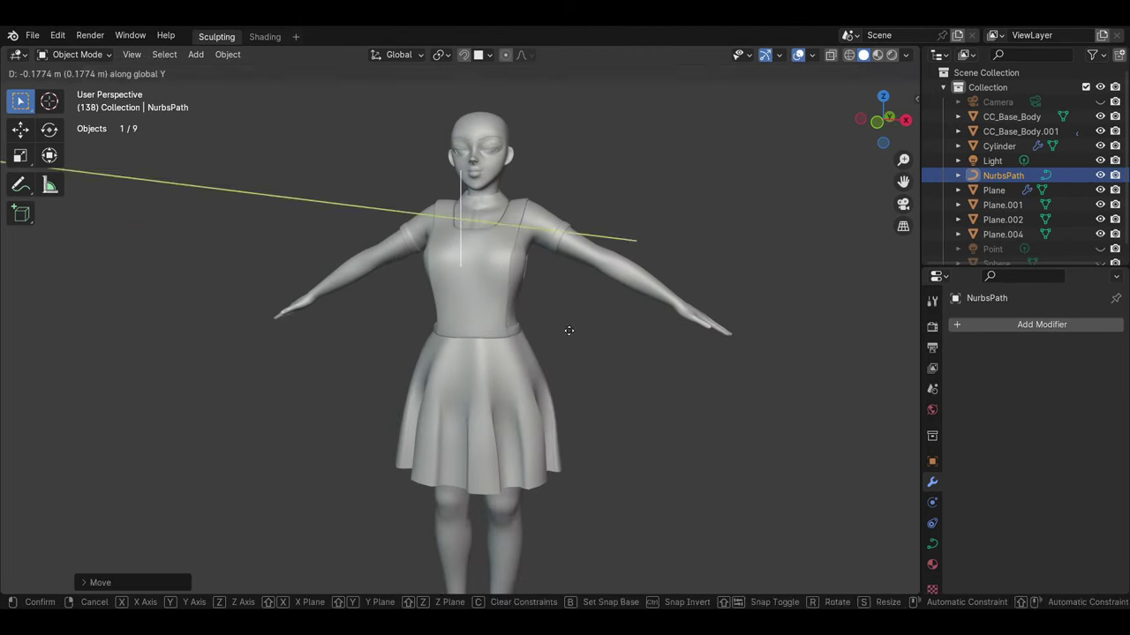
{"action": "left_click", "coordinate": [570, 330]}
Step: Add a Bezier circle and scale it down to strand thickness
{"action": "key", "text": "shift+a"}
{"action": "left_click", "coordinate": [631, 340]}
{"action": "key", "text": "s"}
{"action": "scroll", "coordinate": [431, 205], "scroll_direction": "up", "scroll_amount": 3}
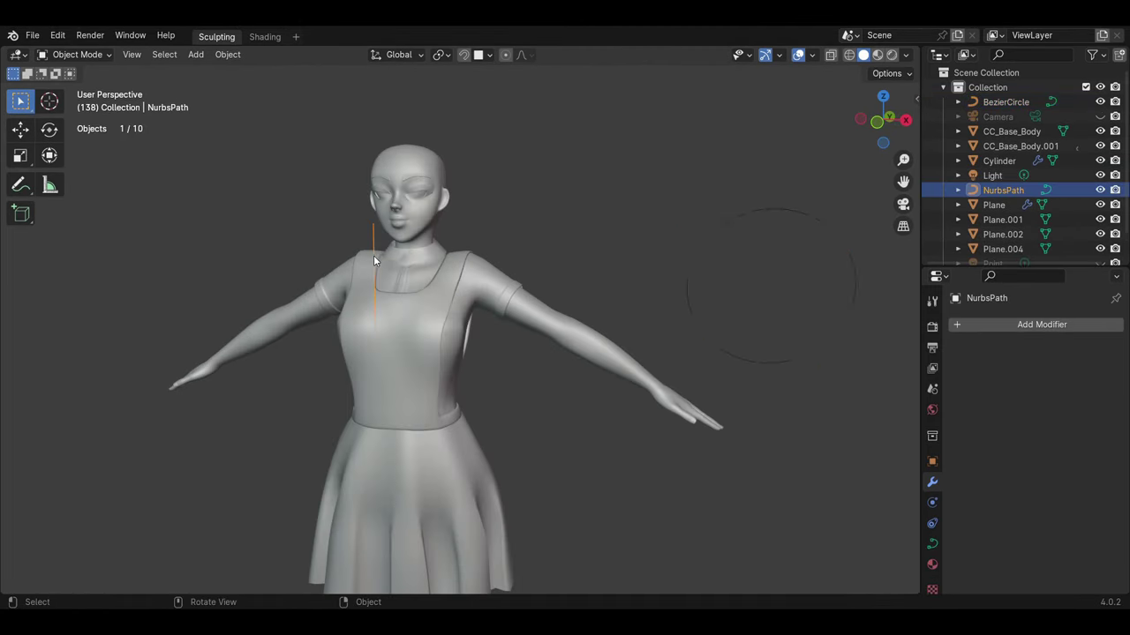
{"action": "left_click", "coordinate": [644, 381]}
Step: Subdivide the circle and pull out points to form a pointed star-shaped cross-section
{"action": "left_click", "coordinate": [78, 54]}
{"action": "left_click", "coordinate": [66, 87]}
{"action": "right_click", "coordinate": [649, 356]}
{"action": "left_click", "coordinate": [576, 215]}
{"action": "left_click_drag", "start_coordinate": [629, 218], "coordinate": [626, 214]}
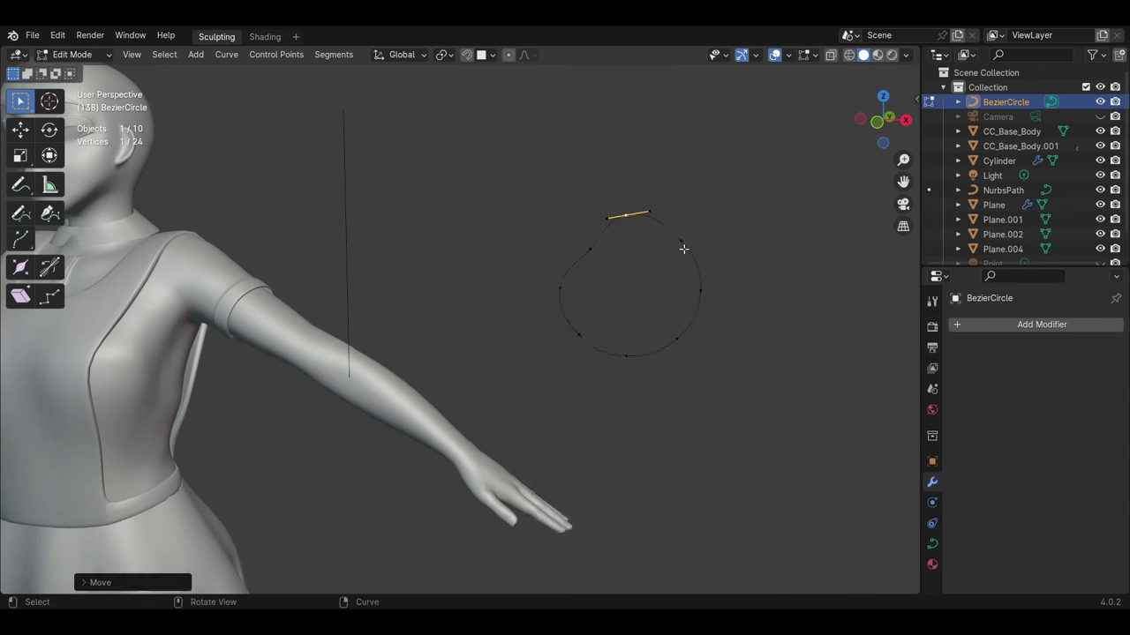
{"action": "right_click", "coordinate": [649, 219]}
{"action": "left_click", "coordinate": [628, 229]}
Step: Select the NURBS path strand and move its points up onto the head
{"action": "middle_click_drag", "start_coordinate": [698, 310], "coordinate": [698, 369]}
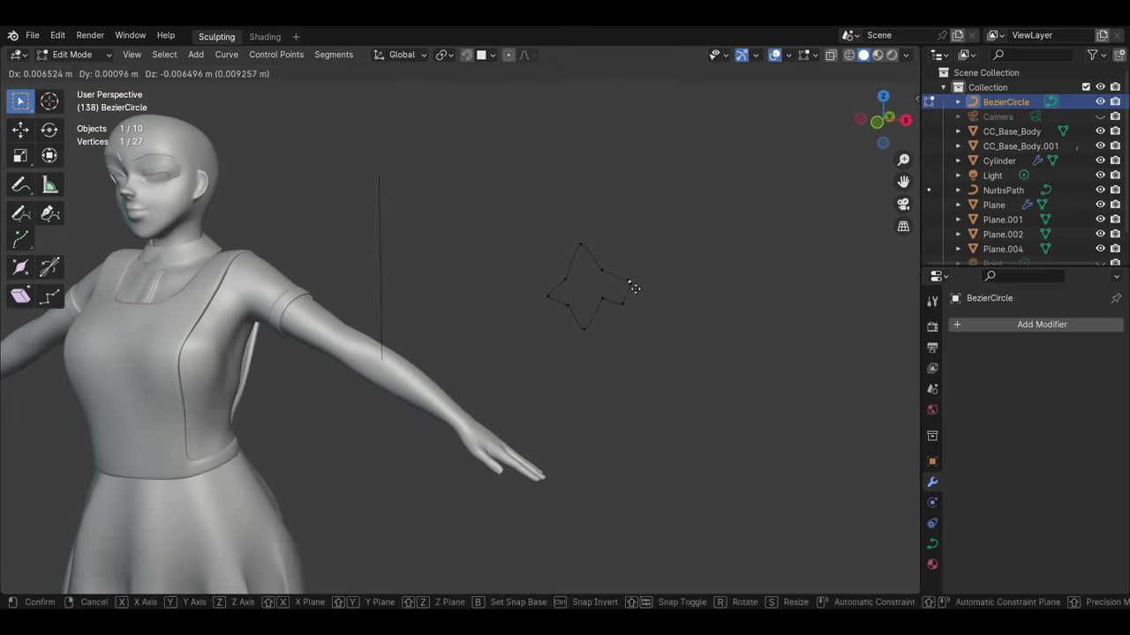
{"action": "left_click", "coordinate": [1002, 190]}
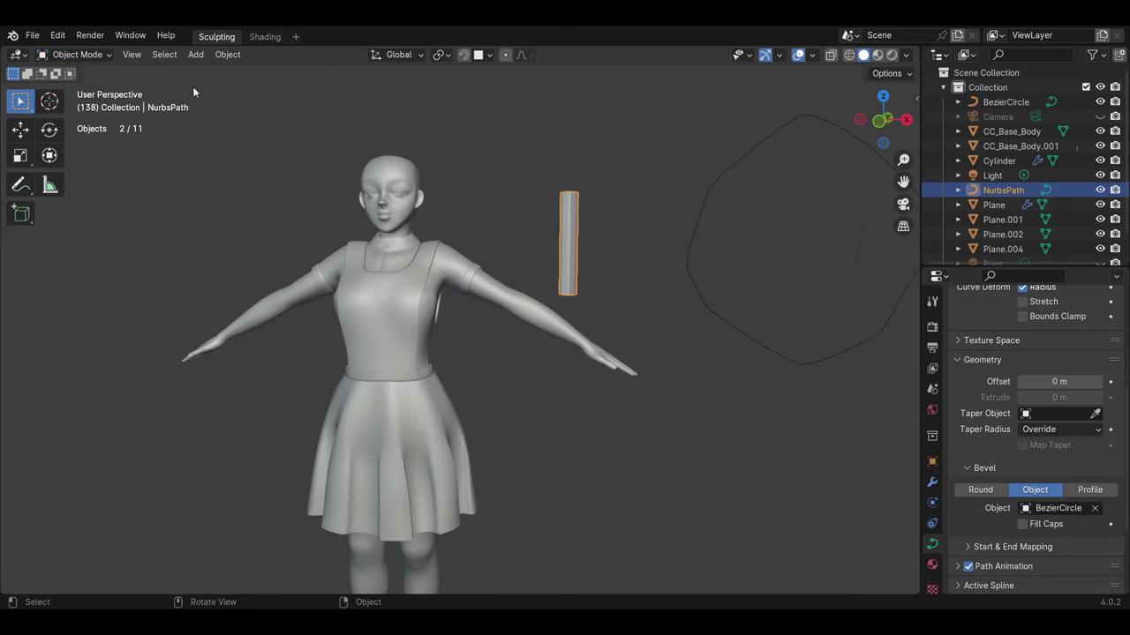
{"action": "mouse_move", "coordinate": [626, 203]}
{"action": "middle_mouse_down"}
{"action": "mouse_move", "coordinate": [642, 235]}
{"action": "mouse_move", "coordinate": [530, 265]}
{"action": "middle_mouse_up"}
{"action": "key", "text": "Tab"}
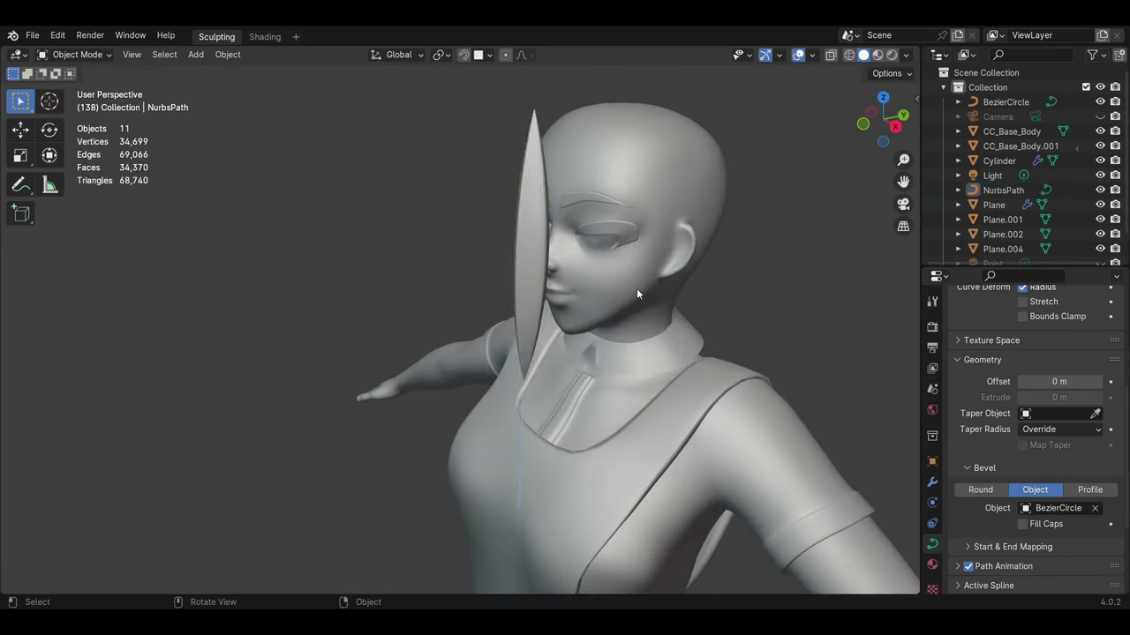
{"action": "key", "text": "shift+d"}
{"action": "key", "text": "z"}
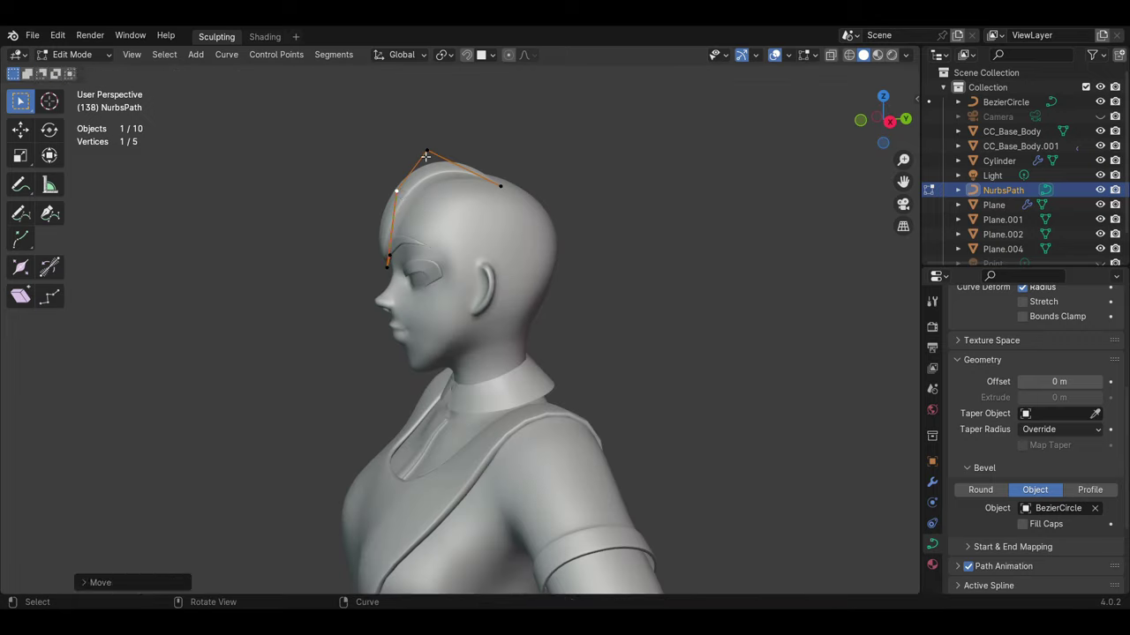
{"action": "key", "text": "Tab"}
Step: Duplicate the strand and place the copy beside the first lock
{"action": "key", "text": "shift+d"}
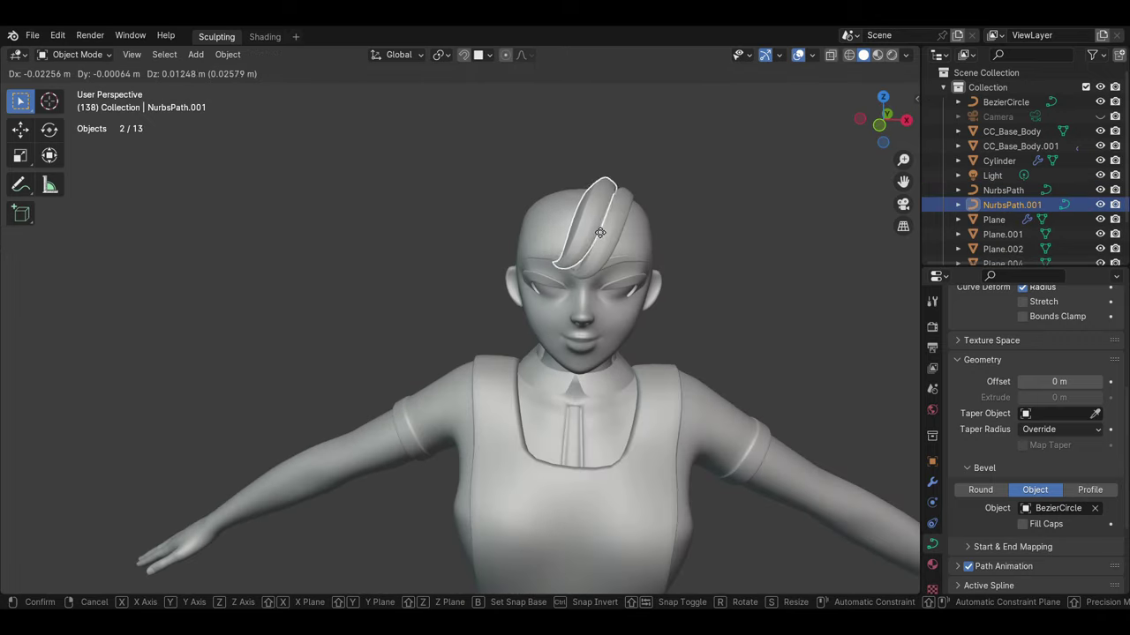
{"action": "key", "text": "Tab"}
{"action": "mouse_move", "coordinate": [583, 283]}
{"action": "middle_mouse_down"}
{"action": "mouse_move", "coordinate": [601, 298]}
{"action": "mouse_move", "coordinate": [594, 252]}
{"action": "middle_mouse_up"}
{"action": "left_click", "coordinate": [594, 251]}
{"action": "left_click", "coordinate": [72, 54]}
{"action": "left_click", "coordinate": [66, 71]}
Step: Duplicate another strand and reshape its points to follow the top of the head
{"action": "key", "text": "shift+d"}
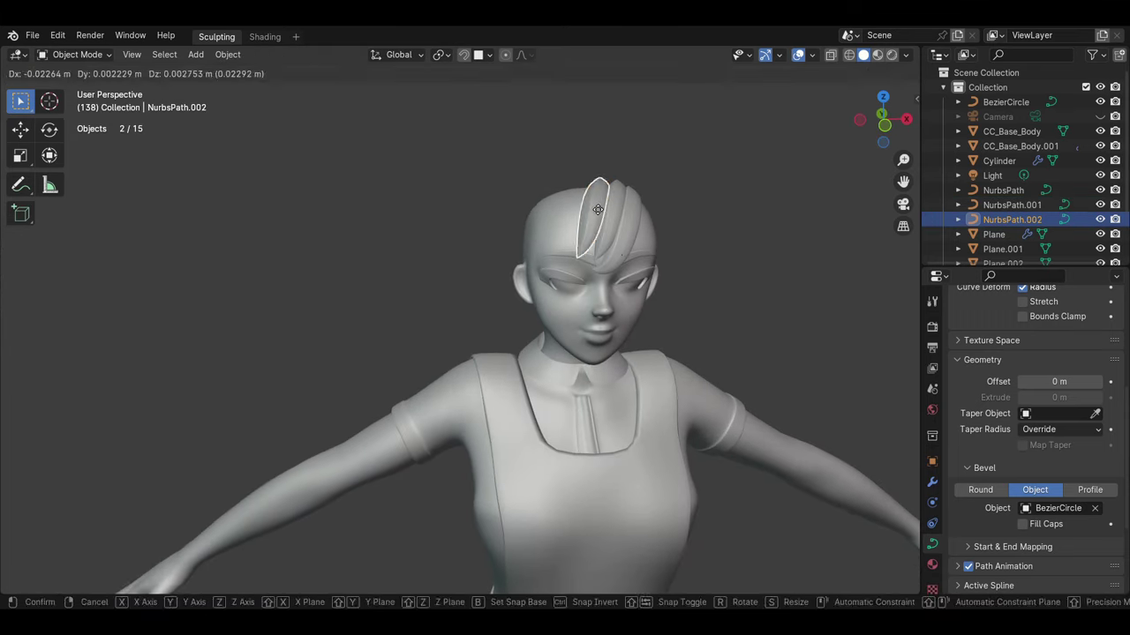
{"action": "key", "text": "Tab"}
{"action": "mouse_move", "coordinate": [593, 252]}
{"action": "middle_mouse_down"}
{"action": "mouse_move", "coordinate": [613, 306]}
{"action": "mouse_move", "coordinate": [587, 221]}
{"action": "middle_mouse_up"}
{"action": "left_click", "coordinate": [617, 290]}
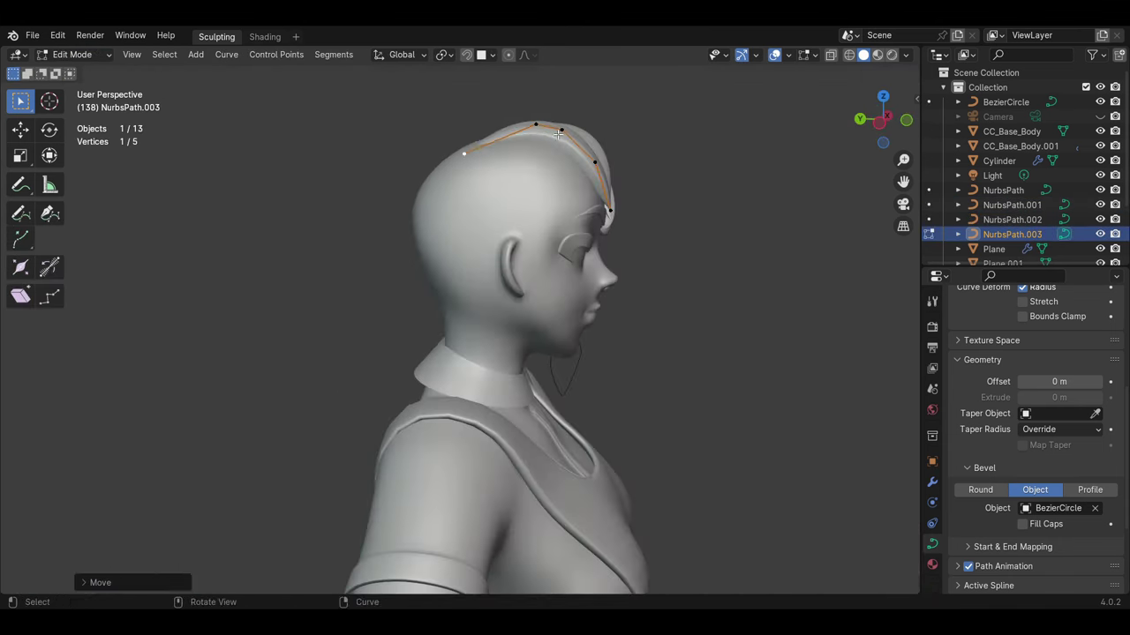
{"action": "mouse_move", "coordinate": [559, 132]}
{"action": "middle_mouse_down"}
{"action": "mouse_move", "coordinate": [468, 145]}
{"action": "mouse_move", "coordinate": [495, 332]}
{"action": "middle_mouse_up"}
{"action": "key", "text": "g"}
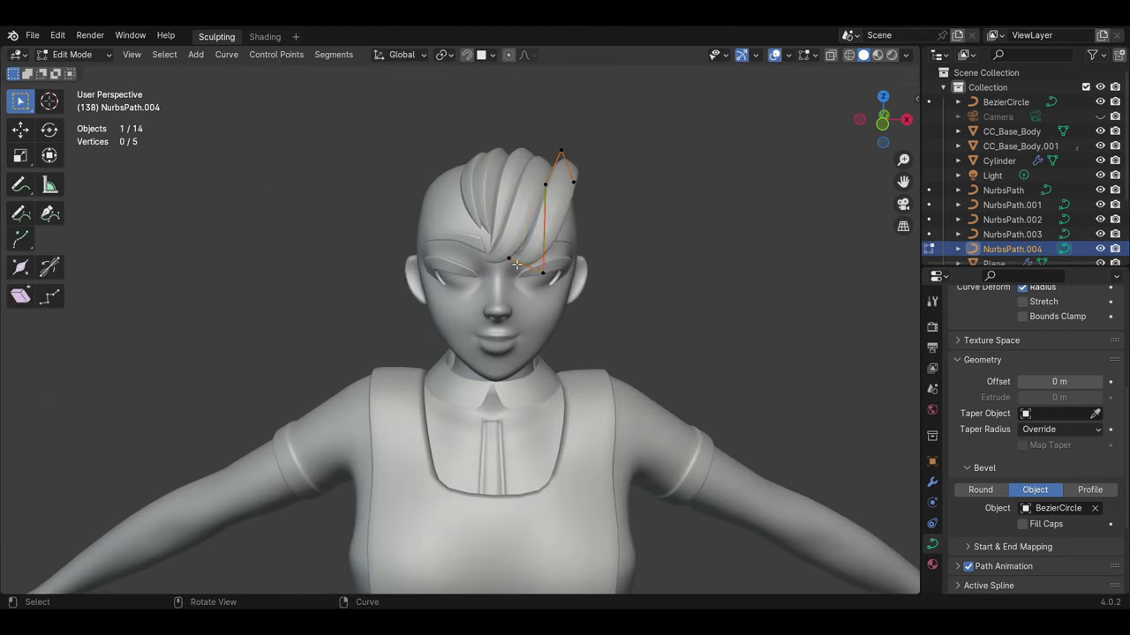
{"action": "mouse_move", "coordinate": [536, 261]}
{"action": "middle_mouse_down"}
{"action": "mouse_move", "coordinate": [618, 281]}
{"action": "mouse_move", "coordinate": [420, 205]}
{"action": "middle_mouse_up"}
{"action": "key", "text": "g"}
{"action": "left_click", "coordinate": [421, 205]}
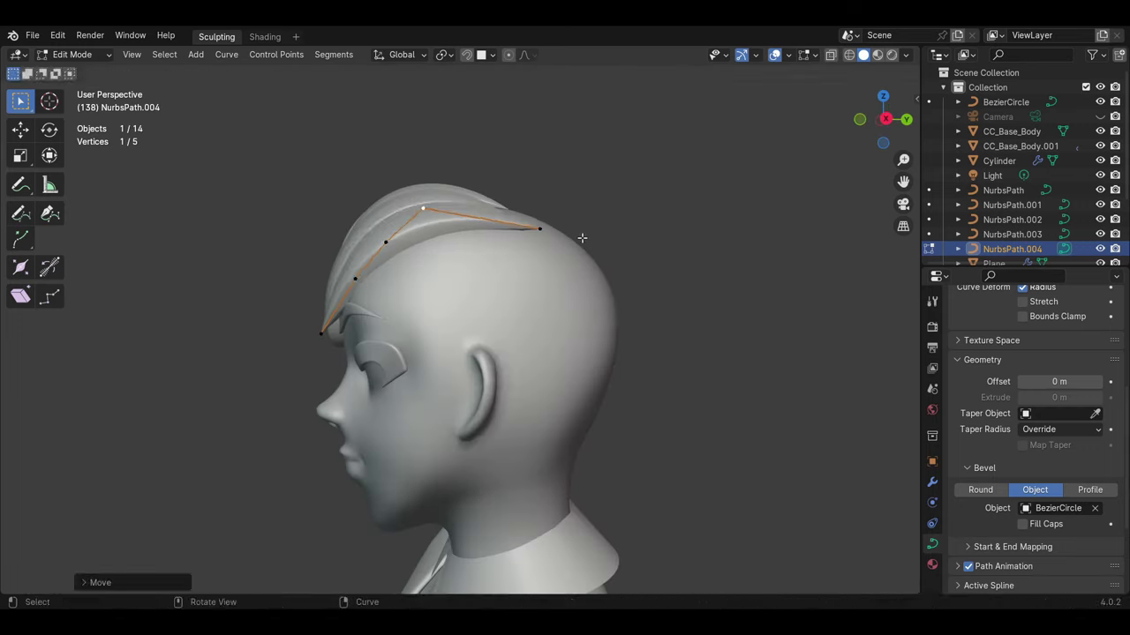
{"action": "middle_click_drag", "start_coordinate": [582, 237], "coordinate": [586, 336]}
{"action": "key", "text": "Tab"}
Step: Make another copy of the strand and shift it sideways across the head
{"action": "key", "text": "alt+a"}
{"action": "left_click", "coordinate": [523, 341]}
{"action": "key", "text": "Tab"}
{"action": "key", "text": "shift+d"}
{"action": "key", "text": "x"}
{"action": "mouse_move", "coordinate": [487, 296]}
{"action": "middle_mouse_down"}
{"action": "mouse_move", "coordinate": [529, 341]}
{"action": "mouse_move", "coordinate": [487, 369]}
{"action": "middle_mouse_up"}
Step: Move two of the new strand's control points to fit the head's curve
{"action": "key", "text": "Tab"}
{"action": "left_click", "coordinate": [487, 368]}
{"action": "key", "text": "g"}
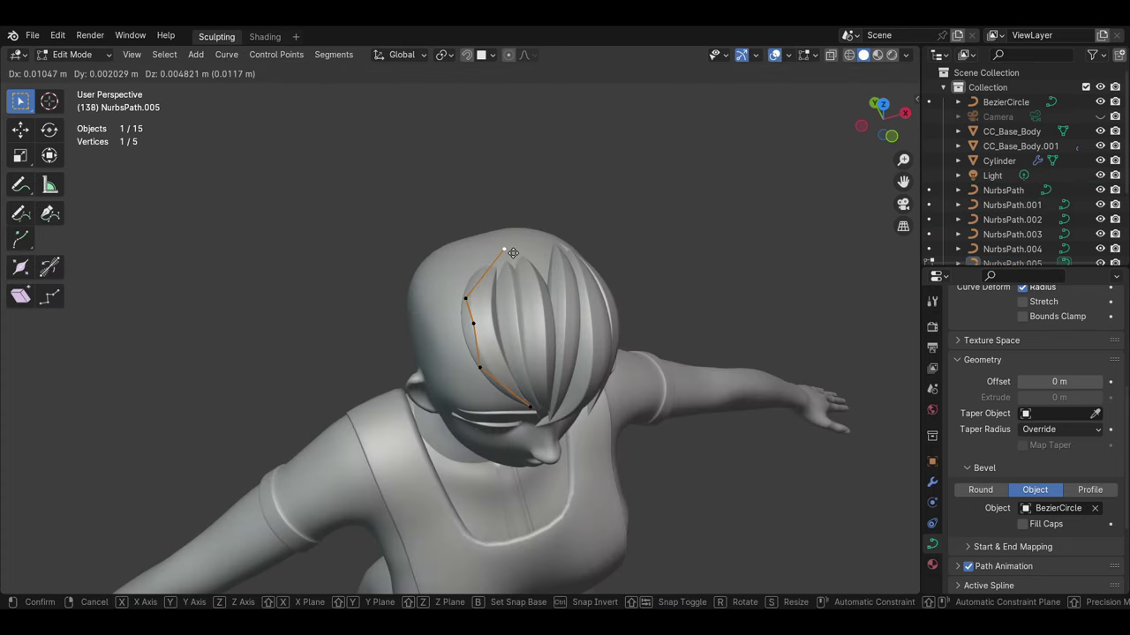
{"action": "left_click", "coordinate": [487, 328]}
{"action": "mouse_move", "coordinate": [487, 328]}
{"action": "middle_mouse_down"}
{"action": "mouse_move", "coordinate": [315, 260]}
{"action": "mouse_move", "coordinate": [424, 274]}
{"action": "mouse_move", "coordinate": [533, 437]}
{"action": "middle_mouse_up"}
{"action": "left_click", "coordinate": [465, 285]}
{"action": "key", "text": "g"}
{"action": "left_click", "coordinate": [470, 285]}
{"action": "key", "text": "Tab"}
Step: Duplicate a strand near the eyebrow and adjust its point placement
{"action": "key", "text": "shift+d"}
{"action": "left_click", "coordinate": [547, 370]}
{"action": "mouse_move", "coordinate": [547, 371]}
{"action": "middle_mouse_down"}
{"action": "mouse_move", "coordinate": [572, 342]}
{"action": "mouse_move", "coordinate": [530, 353]}
{"action": "mouse_move", "coordinate": [565, 335]}
{"action": "mouse_move", "coordinate": [565, 300]}
{"action": "mouse_move", "coordinate": [529, 335]}
{"action": "mouse_move", "coordinate": [529, 371]}
{"action": "middle_mouse_up"}
{"action": "key", "text": "Tab"}
{"action": "left_click", "coordinate": [565, 292]}
{"action": "key", "text": "g"}
{"action": "left_click", "coordinate": [529, 371]}
{"action": "key", "text": "Tab"}
Step: Duplicate NurbsPath.001 and reposition the copy's points along the side of the head
{"action": "left_click", "coordinate": [515, 380]}
{"action": "mouse_move", "coordinate": [518, 472]}
{"action": "middle_mouse_down"}
{"action": "mouse_move", "coordinate": [515, 380]}
{"action": "mouse_move", "coordinate": [451, 385]}
{"action": "mouse_move", "coordinate": [560, 272]}
{"action": "mouse_move", "coordinate": [529, 363]}
{"action": "mouse_move", "coordinate": [586, 351]}
{"action": "mouse_move", "coordinate": [548, 329]}
{"action": "mouse_move", "coordinate": [481, 357]}
{"action": "middle_mouse_up"}
{"action": "key", "text": "shift+d"}
{"action": "left_click", "coordinate": [587, 351]}
{"action": "key", "text": "Tab"}
{"action": "left_click", "coordinate": [548, 353]}
{"action": "left_click", "coordinate": [480, 312]}
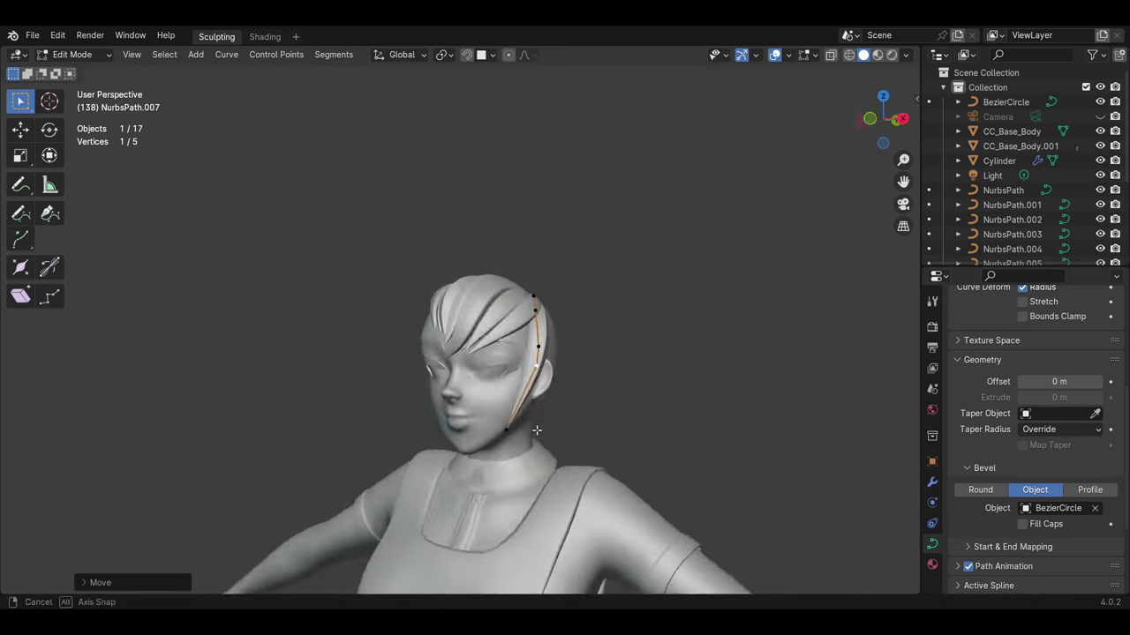
{"action": "mouse_move", "coordinate": [480, 312]}
{"action": "middle_mouse_down"}
{"action": "mouse_move", "coordinate": [606, 392]}
{"action": "mouse_move", "coordinate": [587, 403]}
{"action": "mouse_move", "coordinate": [180, 214]}
{"action": "middle_mouse_up"}
{"action": "key", "text": "Tab"}
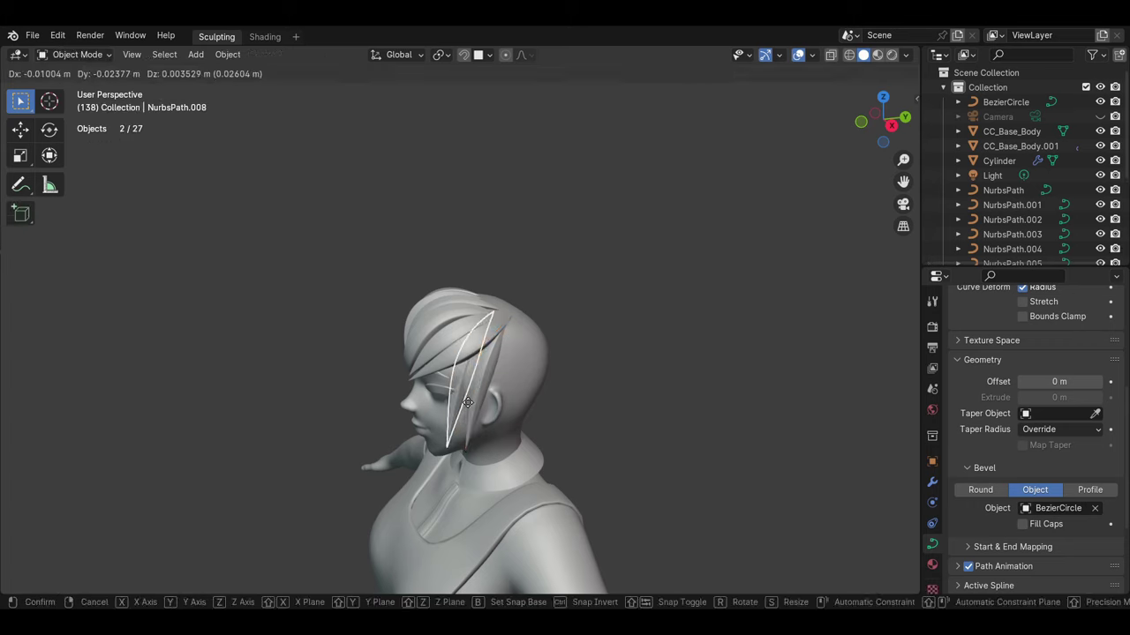
{"action": "left_click", "coordinate": [468, 402]}
Step: Refine the next strand's control points from side and front views
{"action": "middle_click_drag", "start_coordinate": [468, 403], "coordinate": [451, 320]}
{"action": "key", "text": "Tab"}
{"action": "middle_click_drag", "start_coordinate": [445, 443], "coordinate": [662, 373]}
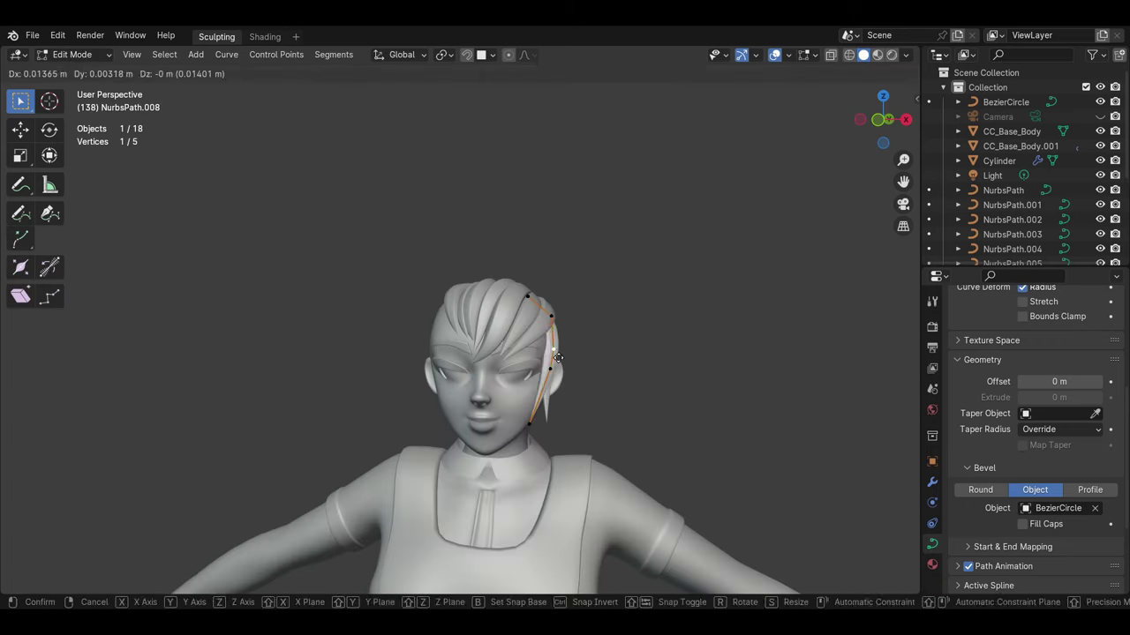
{"action": "key", "text": "g"}
{"action": "key", "text": "Tab"}
{"action": "mouse_move", "coordinate": [638, 331]}
{"action": "middle_mouse_down"}
{"action": "mouse_move", "coordinate": [446, 430]}
{"action": "mouse_move", "coordinate": [503, 402]}
{"action": "mouse_move", "coordinate": [459, 424]}
{"action": "mouse_move", "coordinate": [438, 494]}
{"action": "mouse_move", "coordinate": [487, 254]}
{"action": "mouse_move", "coordinate": [531, 356]}
{"action": "mouse_move", "coordinate": [579, 298]}
{"action": "mouse_move", "coordinate": [370, 403]}
{"action": "mouse_move", "coordinate": [528, 440]}
{"action": "middle_mouse_up"}
{"action": "left_click", "coordinate": [540, 429]}
Step: Tweak the remaining strand points to complete the locks up to NurbsPath.010
{"action": "key", "text": "Tab"}
{"action": "key", "text": "g"}
{"action": "scroll", "coordinate": [438, 494], "scroll_direction": "up", "scroll_amount": 5}
{"action": "left_click", "coordinate": [438, 494]}
{"action": "scroll", "coordinate": [438, 494], "scroll_direction": "down", "scroll_amount": 5}
{"action": "key", "text": "Tab"}
{"action": "key", "text": "Tab"}
Step: Select strand NurbsPath.008 and add a Mirror modifier to it
{"action": "key", "text": "Tab"}
{"action": "key", "text": "Tab"}
{"action": "left_click", "coordinate": [486, 358]}
{"action": "mouse_move", "coordinate": [486, 358]}
{"action": "middle_mouse_down"}
{"action": "mouse_move", "coordinate": [459, 291]}
{"action": "mouse_move", "coordinate": [481, 294]}
{"action": "mouse_move", "coordinate": [499, 382]}
{"action": "mouse_move", "coordinate": [558, 437]}
{"action": "middle_mouse_up"}
{"action": "key", "text": "Tab"}
{"action": "key", "text": "Tab"}
{"action": "key", "text": "Tab"}
{"action": "left_click", "coordinate": [499, 381]}
{"action": "left_click", "coordinate": [932, 482]}
{"action": "key", "text": "shift+a"}
Step: Add a Mirror modifier to the hair strand
{"action": "type", "text": "mirror"}
{"action": "key", "text": "Return"}
{"action": "mouse_move", "coordinate": [529, 389]}
{"action": "middle_mouse_down"}
{"action": "mouse_move", "coordinate": [486, 420]}
{"action": "mouse_move", "coordinate": [529, 415]}
{"action": "middle_mouse_up"}
{"action": "key", "text": "Tab"}
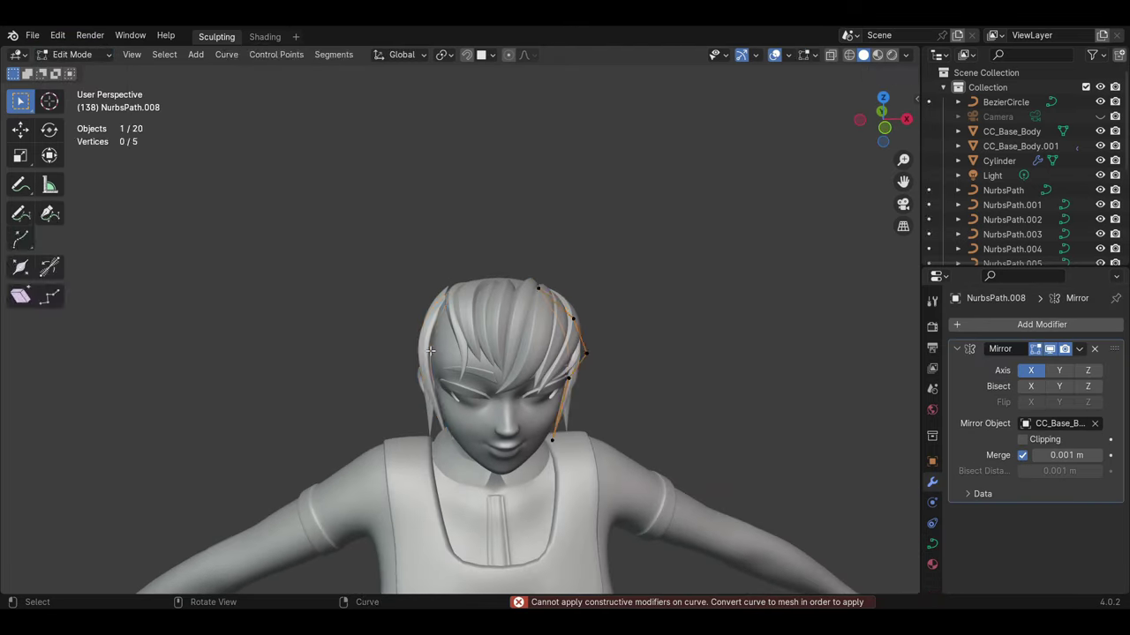
{"action": "key", "text": "Tab"}
Step: Duplicate the strand and move one of its points onto the side of the head
{"action": "key", "text": "shift+d"}
{"action": "key", "text": "x"}
{"action": "key", "text": "Return"}
{"action": "left_click", "coordinate": [78, 53]}
{"action": "left_click", "coordinate": [85, 88]}
{"action": "mouse_move", "coordinate": [495, 388]}
{"action": "middle_mouse_down"}
{"action": "mouse_move", "coordinate": [571, 421]}
{"action": "mouse_move", "coordinate": [504, 395]}
{"action": "mouse_move", "coordinate": [451, 294]}
{"action": "middle_mouse_up"}
{"action": "left_click", "coordinate": [503, 390]}
{"action": "key", "text": "g"}
{"action": "left_click", "coordinate": [451, 294]}
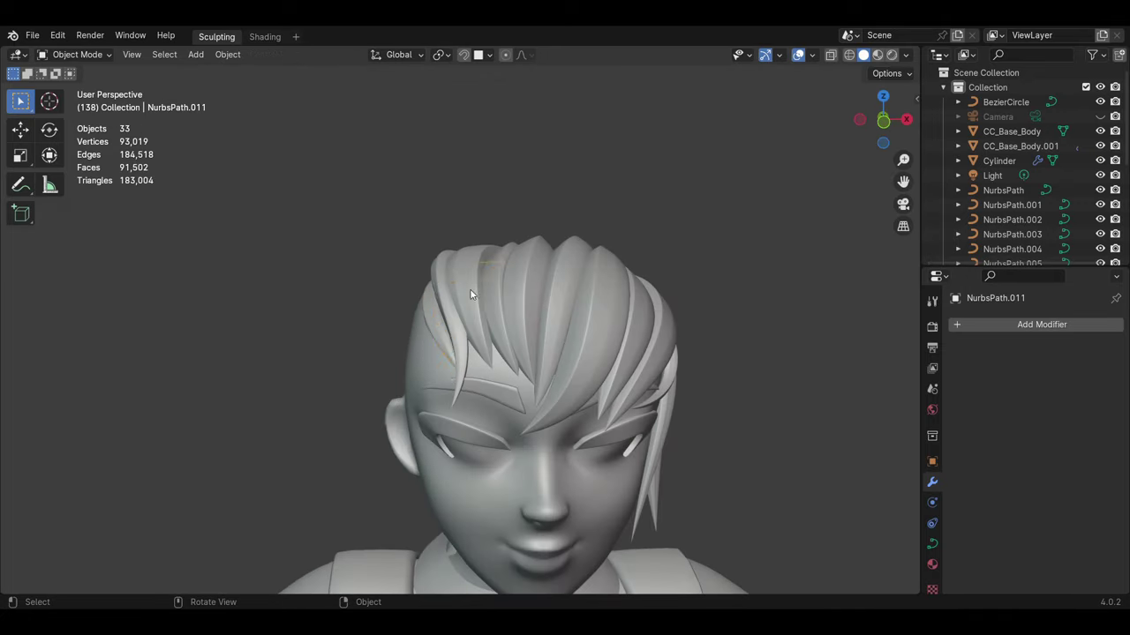
Step: Duplicate another strand and begin repositioning its points, undoing a misplaced change
{"action": "key", "text": "shift+d"}
{"action": "mouse_move", "coordinate": [470, 294]}
{"action": "middle_mouse_down"}
{"action": "mouse_move", "coordinate": [433, 342]}
{"action": "mouse_move", "coordinate": [517, 371]}
{"action": "middle_mouse_up"}
{"action": "key", "text": "Tab"}
{"action": "key", "text": "g"}
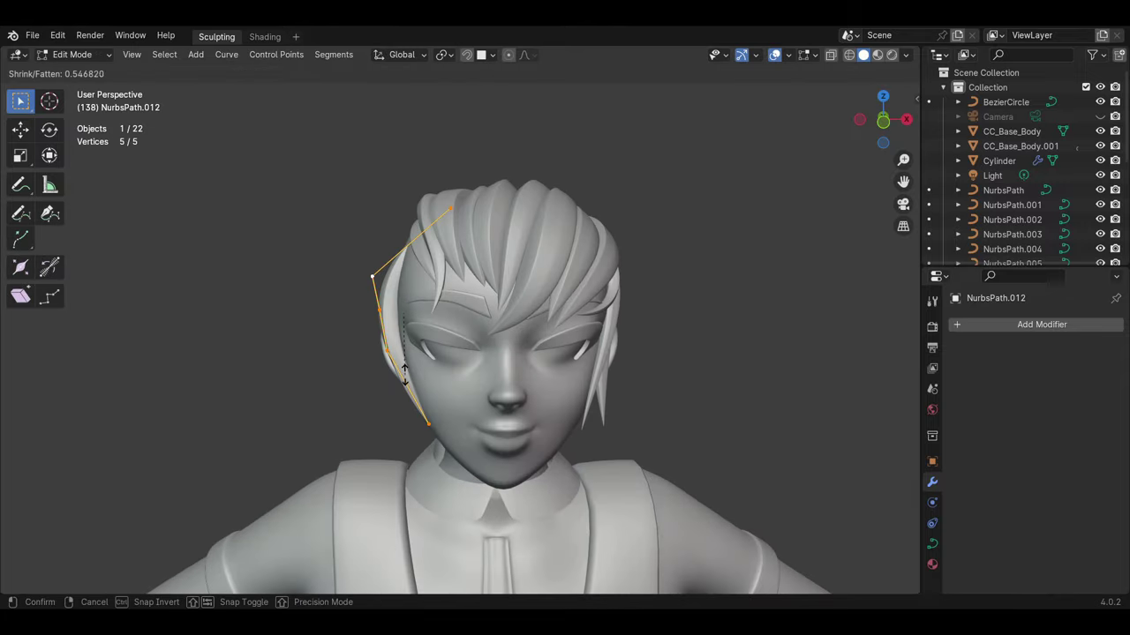
{"action": "mouse_move", "coordinate": [375, 279]}
{"action": "middle_mouse_down"}
{"action": "mouse_move", "coordinate": [460, 338]}
{"action": "mouse_move", "coordinate": [424, 318]}
{"action": "middle_mouse_up"}
{"action": "key", "text": "Tab"}
{"action": "key", "text": "Tab"}
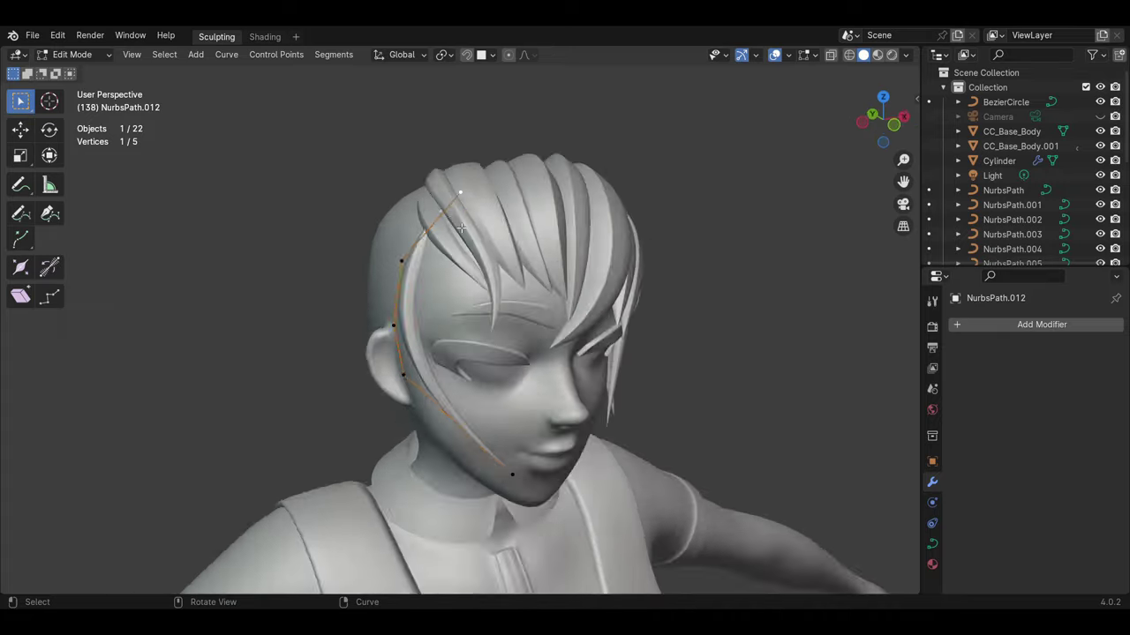
{"action": "left_click", "coordinate": [72, 55]}
{"action": "key", "text": "ctrl+z"}
{"action": "key", "text": "ctrl+z"}
Step: Extrude a new end point to lengthen the strand over the crown
{"action": "middle_click_drag", "start_coordinate": [456, 351], "coordinate": [491, 397]}
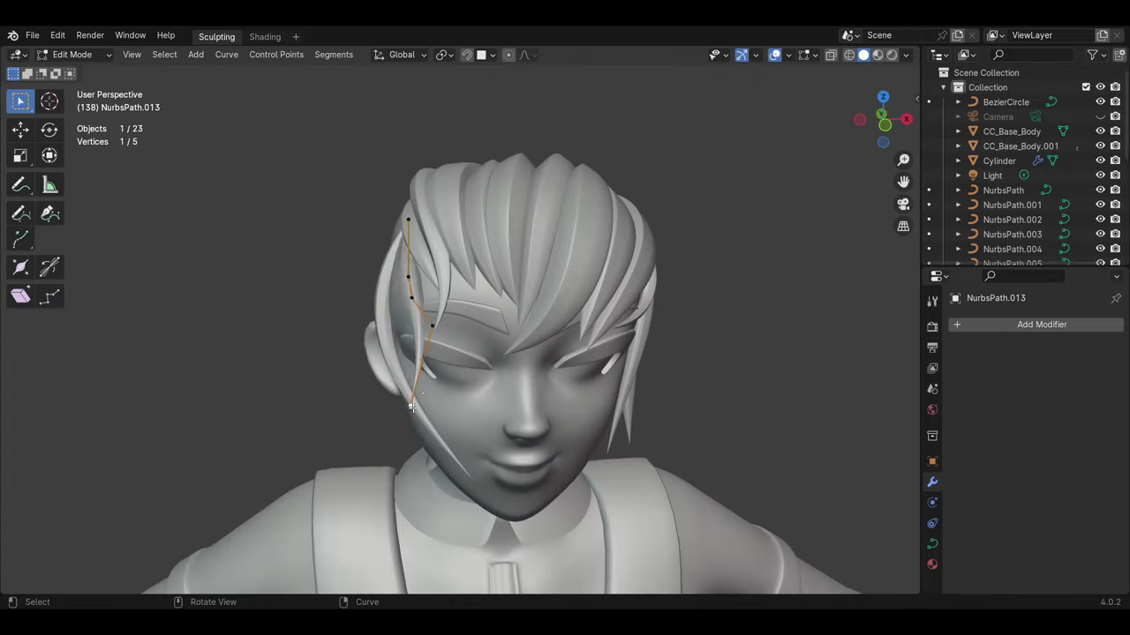
{"action": "mouse_move", "coordinate": [412, 406]}
{"action": "middle_mouse_down"}
{"action": "mouse_move", "coordinate": [479, 269]}
{"action": "mouse_move", "coordinate": [479, 168]}
{"action": "mouse_move", "coordinate": [402, 144]}
{"action": "mouse_move", "coordinate": [481, 295]}
{"action": "middle_mouse_up"}
{"action": "key", "text": "e"}
{"action": "left_click", "coordinate": [401, 144]}
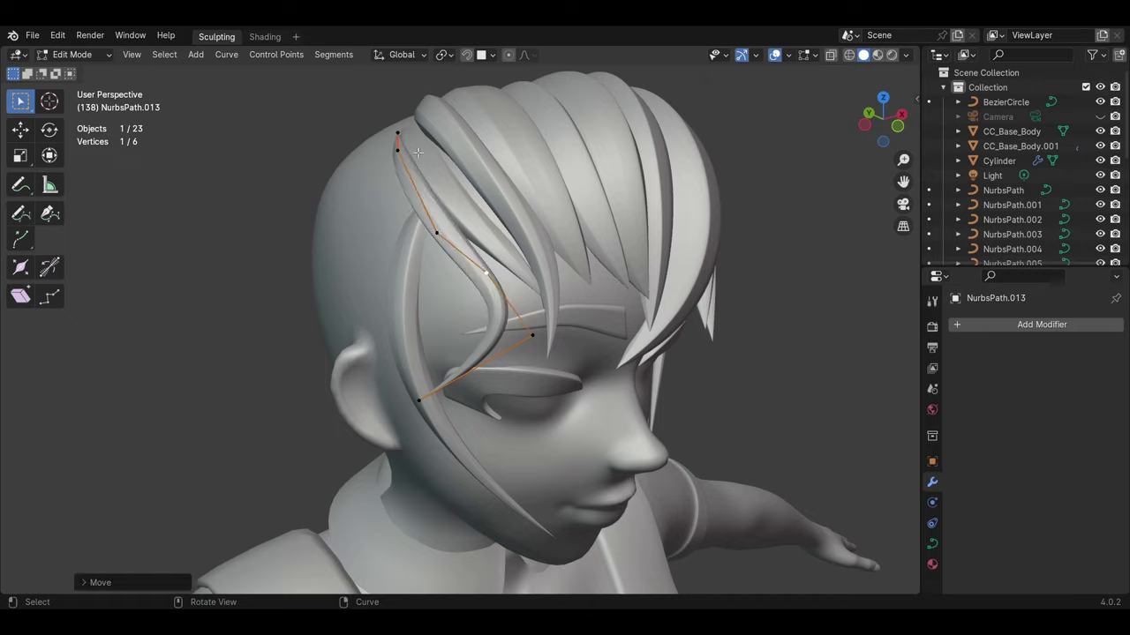
{"action": "middle_click_drag", "start_coordinate": [449, 241], "coordinate": [494, 265]}
{"action": "key", "text": "g"}
Step: Move a point of another strand toward the back of the head, then select NurbsPath.014
{"action": "left_click", "coordinate": [530, 336]}
{"action": "mouse_move", "coordinate": [529, 335]}
{"action": "middle_mouse_down"}
{"action": "mouse_move", "coordinate": [477, 282]}
{"action": "mouse_move", "coordinate": [492, 297]}
{"action": "middle_mouse_up"}
{"action": "key", "text": "Tab"}
{"action": "key", "text": "Tab"}
{"action": "scroll", "coordinate": [315, 239], "scroll_direction": "up", "scroll_amount": 3}
{"action": "key", "text": "g"}
{"action": "mouse_move", "coordinate": [315, 239]}
{"action": "middle_mouse_down"}
{"action": "mouse_move", "coordinate": [547, 264]}
{"action": "mouse_move", "coordinate": [551, 240]}
{"action": "mouse_move", "coordinate": [417, 263]}
{"action": "mouse_move", "coordinate": [415, 335]}
{"action": "middle_mouse_up"}
{"action": "left_click", "coordinate": [552, 238]}
{"action": "key", "text": "Tab"}
{"action": "left_click", "coordinate": [424, 282]}
Step: Reshape NurbsPath.014 beside the face and rescale strand NurbsPath.013
{"action": "key", "text": "Tab"}
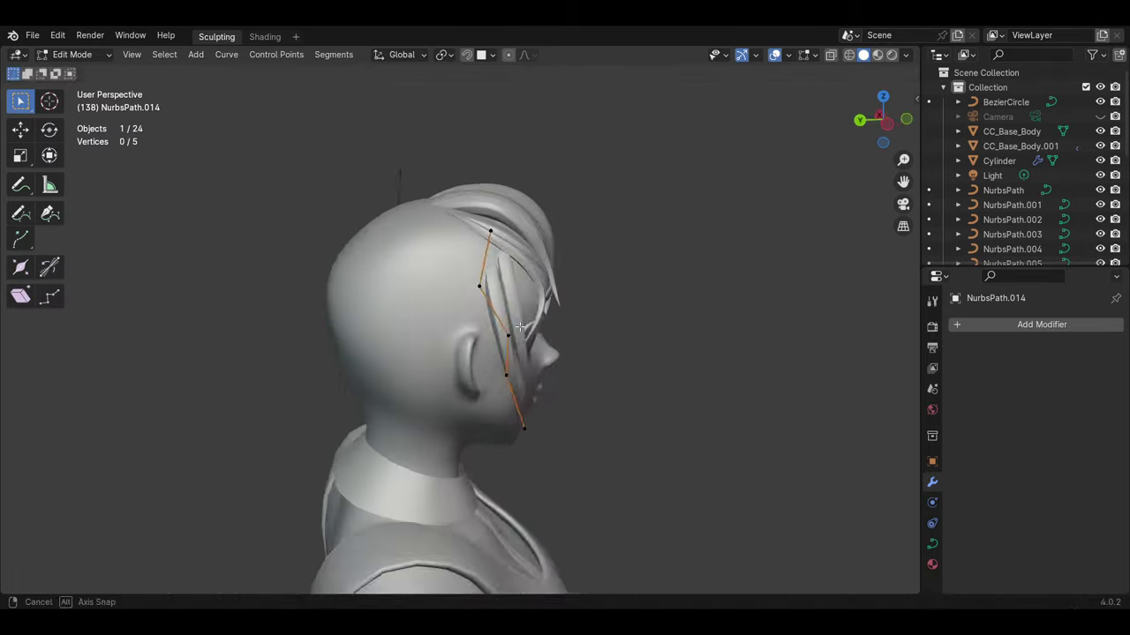
{"action": "left_click_drag", "start_coordinate": [433, 336], "coordinate": [416, 347]}
{"action": "mouse_move", "coordinate": [415, 347]}
{"action": "middle_mouse_down"}
{"action": "mouse_move", "coordinate": [494, 353]}
{"action": "mouse_move", "coordinate": [470, 275]}
{"action": "middle_mouse_up"}
{"action": "key", "text": "Tab"}
{"action": "scroll", "coordinate": [524, 358], "scroll_direction": "down", "scroll_amount": 4}
{"action": "scroll", "coordinate": [524, 359], "scroll_direction": "up", "scroll_amount": 4}
{"action": "left_click", "coordinate": [471, 275], "text": "shift"}
{"action": "left_click", "coordinate": [484, 351]}
{"action": "key", "text": "Tab"}
Step: Move NurbsPath.013's points into place around the back of the head
{"action": "middle_click_drag", "start_coordinate": [484, 351], "coordinate": [497, 311]}
{"action": "left_click_drag", "start_coordinate": [497, 310], "coordinate": [499, 319]}
{"action": "mouse_move", "coordinate": [460, 261]}
{"action": "middle_mouse_down"}
{"action": "mouse_move", "coordinate": [490, 326]}
{"action": "mouse_move", "coordinate": [529, 291]}
{"action": "mouse_move", "coordinate": [609, 256]}
{"action": "mouse_move", "coordinate": [528, 336]}
{"action": "middle_mouse_up"}
{"action": "left_click", "coordinate": [490, 326]}
{"action": "key", "text": "g"}
{"action": "left_click", "coordinate": [619, 250]}
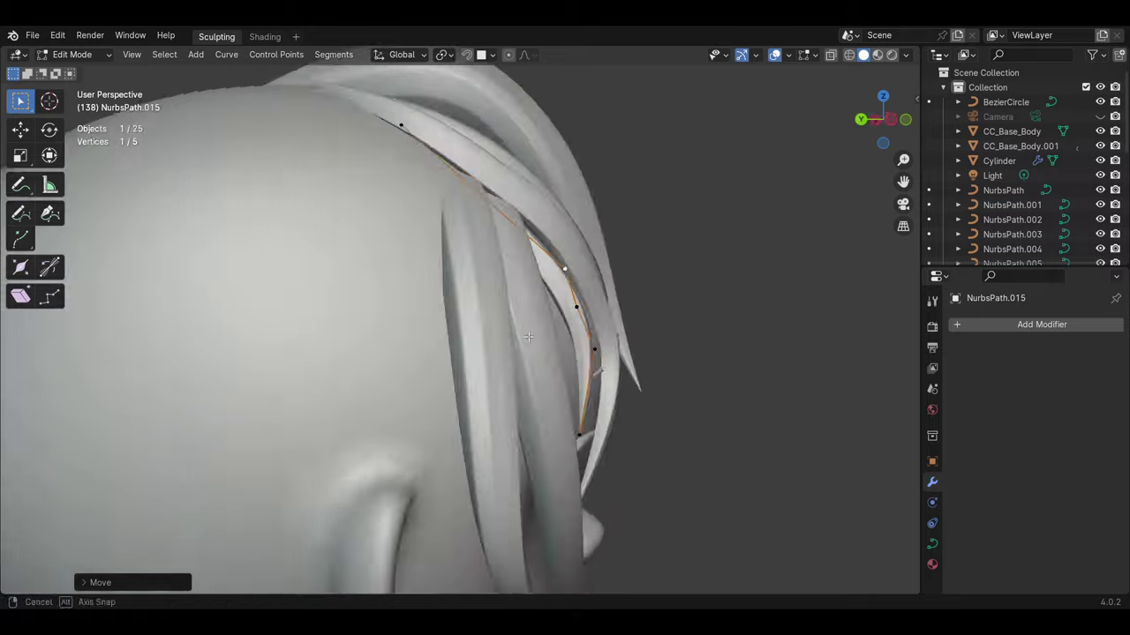
{"action": "scroll", "coordinate": [527, 336], "scroll_direction": "down", "scroll_amount": 5}
{"action": "mouse_move", "coordinate": [528, 337]}
{"action": "middle_mouse_down"}
{"action": "mouse_move", "coordinate": [539, 438]}
{"action": "mouse_move", "coordinate": [456, 404]}
{"action": "mouse_move", "coordinate": [437, 348]}
{"action": "middle_mouse_up"}
{"action": "key", "text": "Tab"}
{"action": "scroll", "coordinate": [539, 439], "scroll_direction": "up", "scroll_amount": 4}
Step: Duplicate the strands, reposition two points of the copy, and tilt it at a point
{"action": "key", "text": "shift+d"}
{"action": "mouse_move", "coordinate": [613, 162]}
{"action": "middle_mouse_down"}
{"action": "mouse_move", "coordinate": [426, 353]}
{"action": "mouse_move", "coordinate": [415, 318]}
{"action": "mouse_move", "coordinate": [420, 247]}
{"action": "mouse_move", "coordinate": [430, 292]}
{"action": "middle_mouse_up"}
{"action": "key", "text": "shift+d"}
{"action": "key", "text": "Tab"}
{"action": "key", "text": "g"}
{"action": "left_click", "coordinate": [426, 353]}
{"action": "key", "text": "g"}
{"action": "left_click", "coordinate": [420, 247]}
{"action": "right_click", "coordinate": [431, 292]}
{"action": "left_click", "coordinate": [434, 292]}
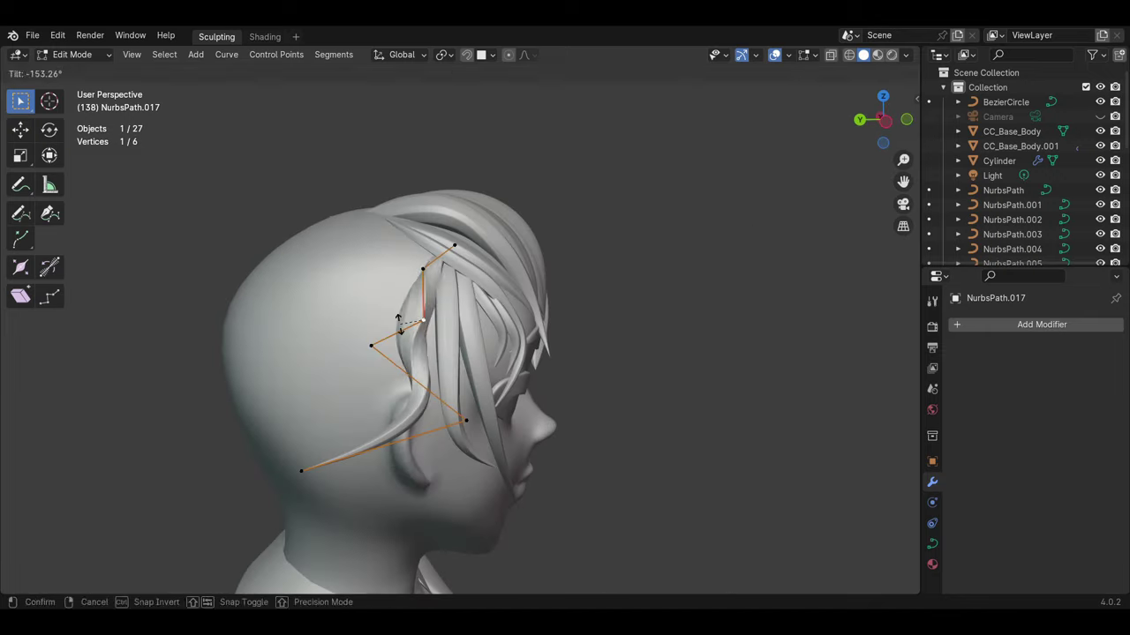
{"action": "middle_click_drag", "start_coordinate": [436, 412], "coordinate": [503, 294]}
{"action": "key", "text": "Tab"}
Step: Extrude a strand's end point down the front of the face and duplicate it as NurbsPath.018
{"action": "left_click", "coordinate": [449, 392]}
{"action": "key", "text": "Tab"}
{"action": "key", "text": "Tab"}
{"action": "middle_click_drag", "start_coordinate": [454, 410], "coordinate": [524, 316]}
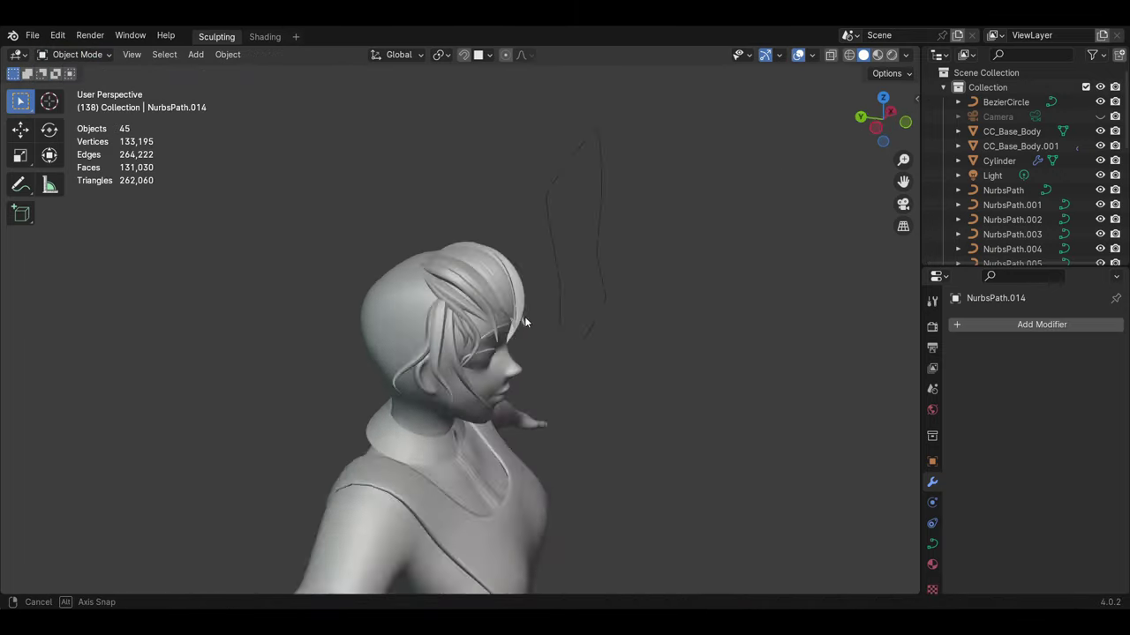
{"action": "left_click", "coordinate": [565, 353]}
{"action": "key", "text": "Tab"}
{"action": "key", "text": "e"}
{"action": "left_click", "coordinate": [553, 434]}
{"action": "key", "text": "Tab"}
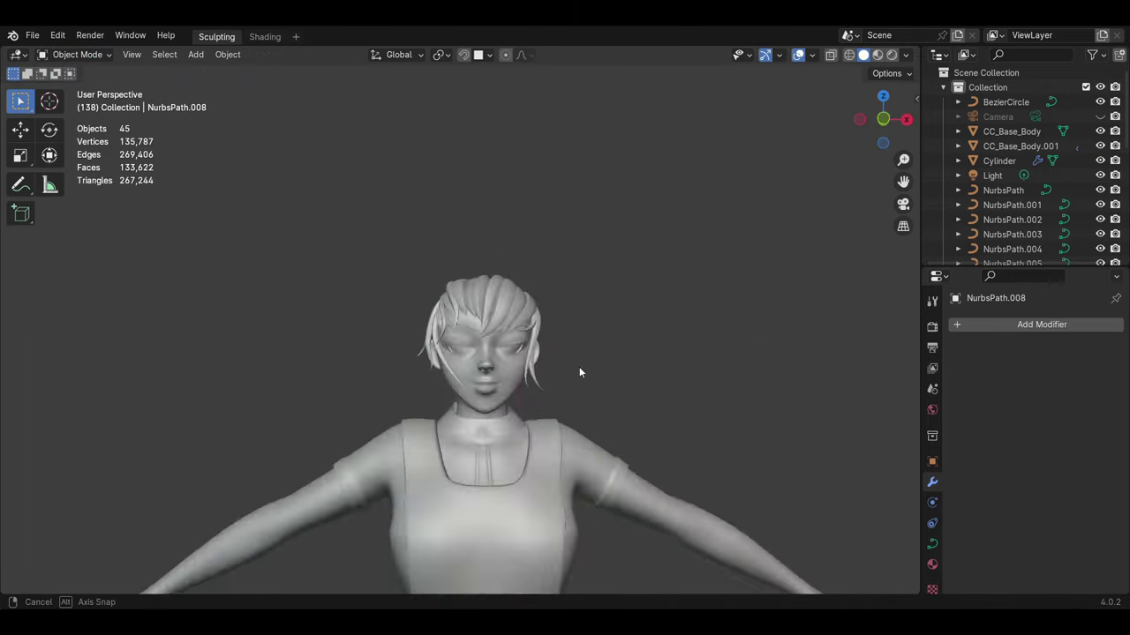
{"action": "mouse_move", "coordinate": [450, 399]}
{"action": "middle_mouse_down"}
{"action": "mouse_move", "coordinate": [396, 349]}
{"action": "mouse_move", "coordinate": [580, 353]}
{"action": "mouse_move", "coordinate": [434, 330]}
{"action": "middle_mouse_up"}
{"action": "key", "text": "shift+d"}
Step: Duplicate a strand behind the head and pull its end point down into place
{"action": "middle_click_drag", "start_coordinate": [580, 281], "coordinate": [483, 289]}
{"action": "key", "text": "Tab"}
{"action": "left_click", "coordinate": [484, 285]}
{"action": "key", "text": "g"}
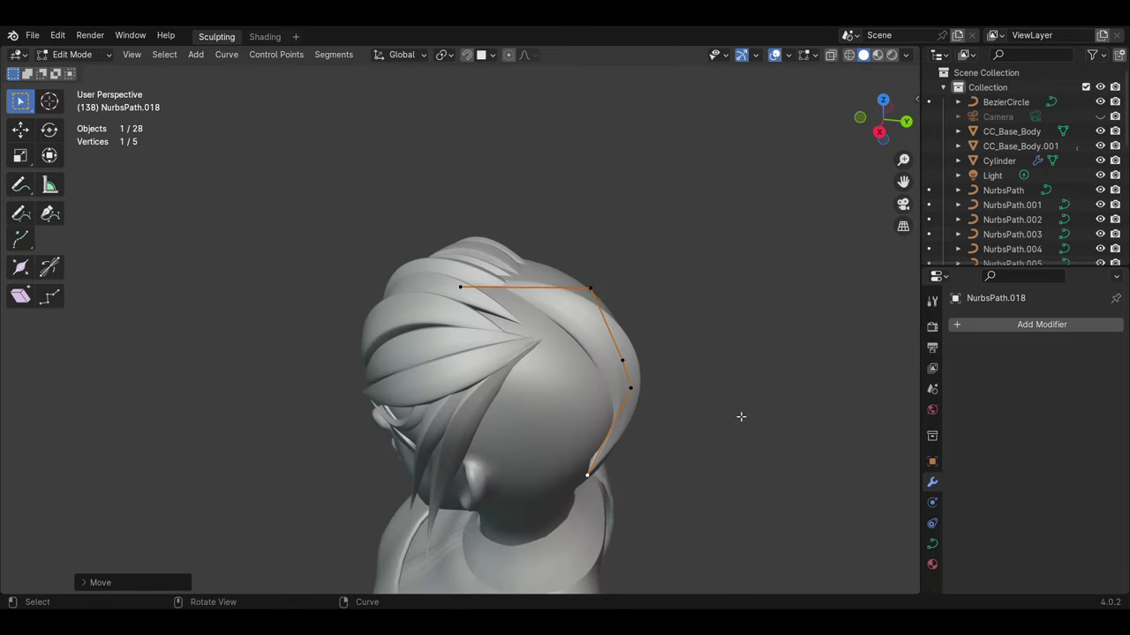
{"action": "left_click", "coordinate": [590, 479]}
{"action": "key", "text": "Tab"}
{"action": "key", "text": "shift+d"}
{"action": "left_click", "coordinate": [429, 331]}
{"action": "key", "text": "Tab"}
{"action": "key", "text": "g"}
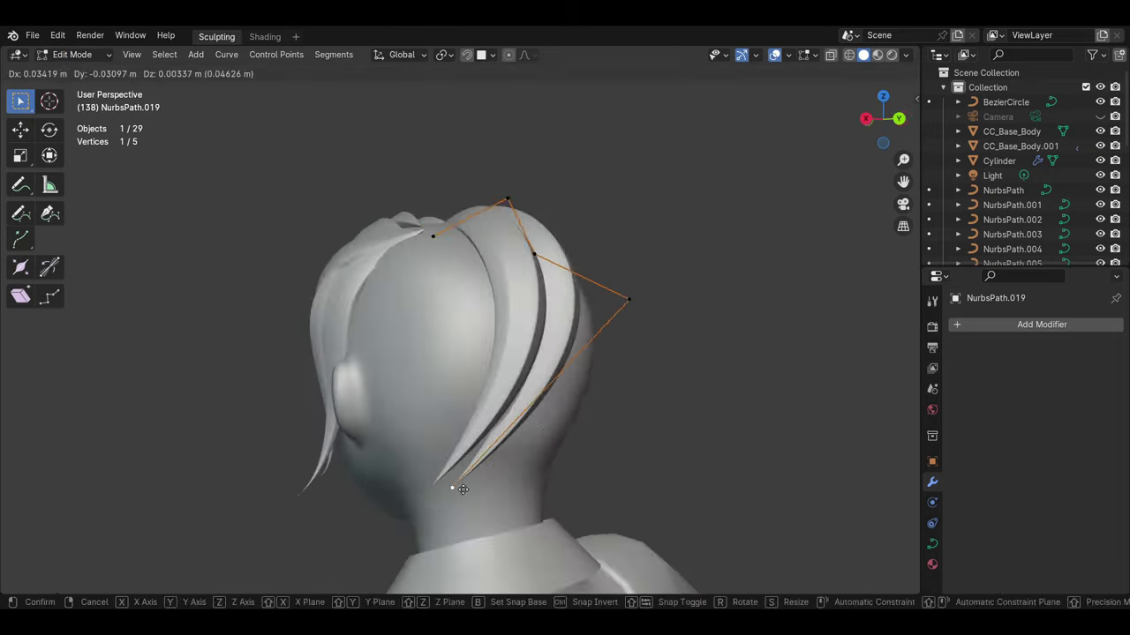
{"action": "left_click", "coordinate": [485, 492]}
{"action": "middle_click_drag", "start_coordinate": [485, 491], "coordinate": [538, 554]}
Step: Taper the new strand's tip with Alt+S and adjust its end
{"action": "key", "text": "alt+s"}
{"action": "middle_click_drag", "start_coordinate": [433, 227], "coordinate": [441, 291]}
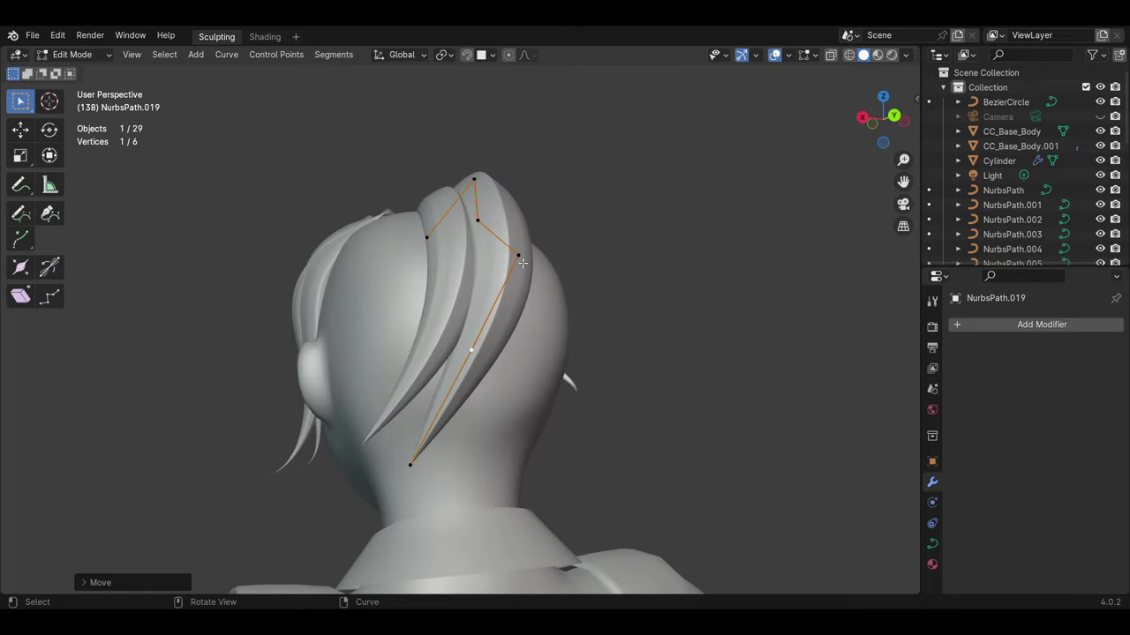
{"action": "key", "text": "g"}
{"action": "left_click", "coordinate": [450, 335]}
{"action": "key", "text": "Tab"}
{"action": "mouse_move", "coordinate": [450, 335]}
{"action": "middle_mouse_down"}
{"action": "mouse_move", "coordinate": [468, 368]}
{"action": "mouse_move", "coordinate": [529, 359]}
{"action": "mouse_move", "coordinate": [377, 262]}
{"action": "middle_mouse_up"}
Step: Duplicate another strand and reshape its points over the back of the head
{"action": "key", "text": "shift+d"}
{"action": "left_click", "coordinate": [499, 353]}
{"action": "key", "text": "Tab"}
{"action": "left_click", "coordinate": [380, 412]}
{"action": "mouse_move", "coordinate": [380, 411]}
{"action": "middle_mouse_down"}
{"action": "mouse_move", "coordinate": [411, 449]}
{"action": "mouse_move", "coordinate": [574, 479]}
{"action": "middle_mouse_up"}
{"action": "key", "text": "g"}
{"action": "left_click", "coordinate": [162, 107]}
{"action": "key", "text": "Tab"}
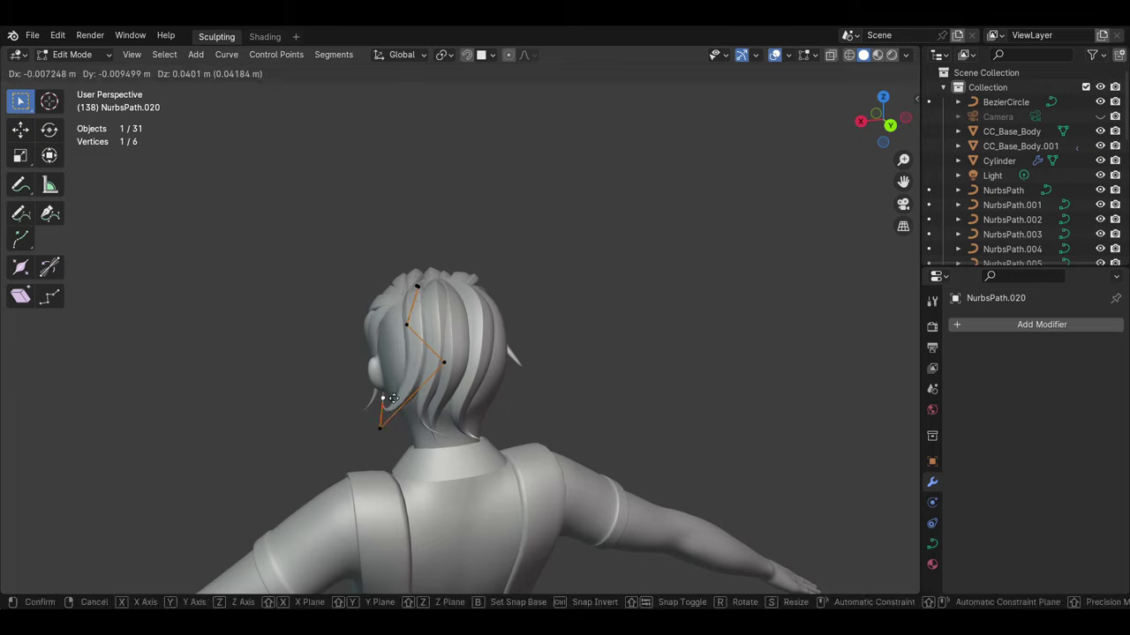
{"action": "left_click", "coordinate": [392, 399]}
{"action": "key", "text": "Tab"}
{"action": "middle_click_drag", "start_coordinate": [393, 399], "coordinate": [647, 351]}
{"action": "middle_click_drag", "start_coordinate": [464, 428], "coordinate": [530, 424]}
Step: Duplicate a strand, rotate it around Z, and reposition a point along the side
{"action": "key", "text": "shift+d"}
{"action": "key", "text": "r"}
{"action": "key", "text": "z"}
{"action": "left_click", "coordinate": [578, 453]}
{"action": "key", "text": "Tab"}
{"action": "mouse_move", "coordinate": [578, 453]}
{"action": "middle_mouse_down"}
{"action": "mouse_move", "coordinate": [553, 423]}
{"action": "mouse_move", "coordinate": [465, 402]}
{"action": "mouse_move", "coordinate": [587, 397]}
{"action": "middle_mouse_up"}
{"action": "key", "text": "g"}
{"action": "left_click", "coordinate": [494, 415]}
{"action": "key", "text": "Tab"}
{"action": "left_click", "coordinate": [465, 402]}
{"action": "left_click", "coordinate": [483, 395]}
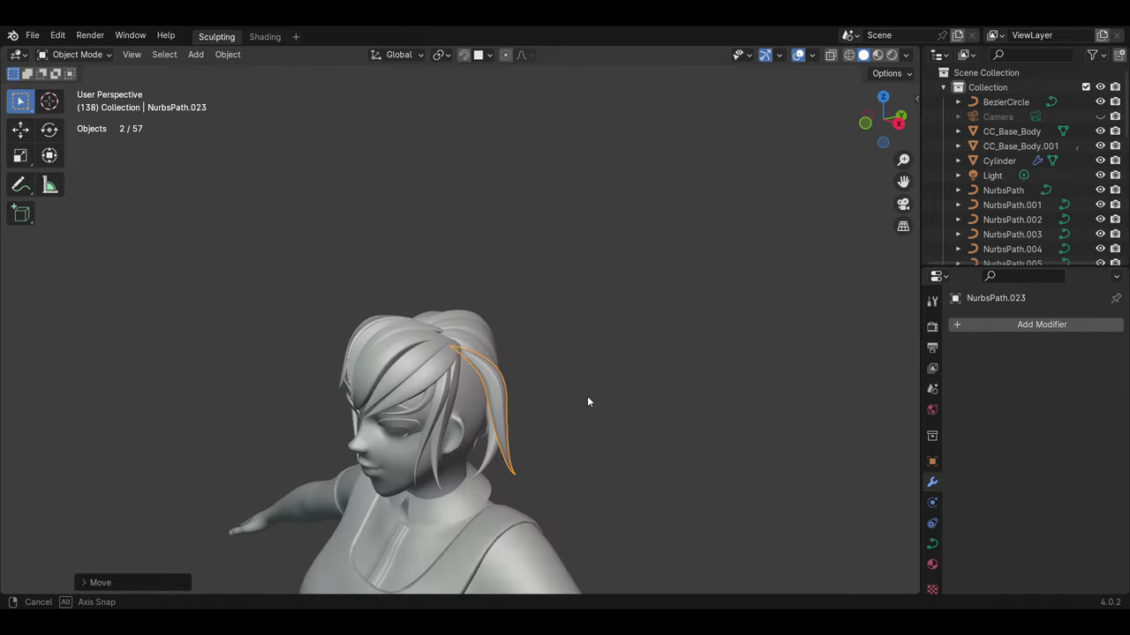
Step: Reshape two points of strand NurbsPath.023 to follow the head
{"action": "key", "text": "Tab"}
{"action": "key", "text": "g"}
{"action": "left_click", "coordinate": [487, 420]}
{"action": "mouse_move", "coordinate": [487, 419]}
{"action": "middle_mouse_down"}
{"action": "mouse_move", "coordinate": [553, 469]}
{"action": "mouse_move", "coordinate": [466, 409]}
{"action": "middle_mouse_up"}
{"action": "key", "text": "g"}
{"action": "left_click", "coordinate": [553, 468]}
{"action": "key", "text": "Tab"}
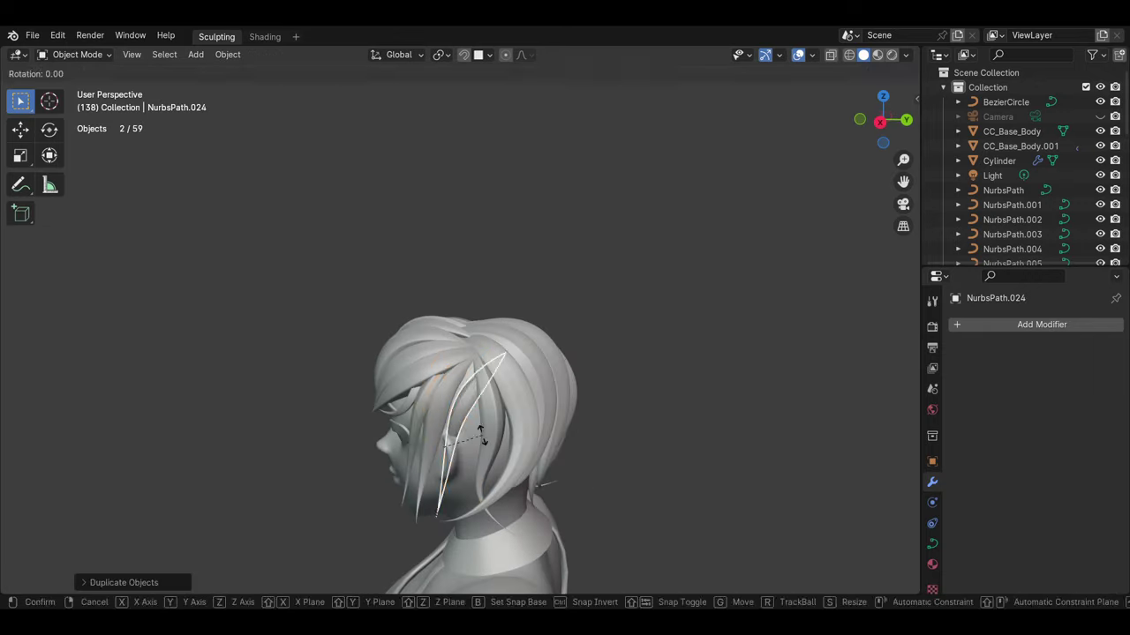
{"action": "left_click", "coordinate": [481, 436]}
{"action": "key", "text": "Tab"}
Step: Adjust NurbsPath.024's points, return to Object Mode and set its scale
{"action": "middle_click_drag", "start_coordinate": [555, 447], "coordinate": [462, 444]}
{"action": "left_click", "coordinate": [475, 348]}
{"action": "mouse_move", "coordinate": [475, 348]}
{"action": "middle_mouse_down"}
{"action": "mouse_move", "coordinate": [535, 518]}
{"action": "mouse_move", "coordinate": [524, 427]}
{"action": "middle_mouse_up"}
{"action": "key", "text": "g"}
{"action": "left_click", "coordinate": [494, 423]}
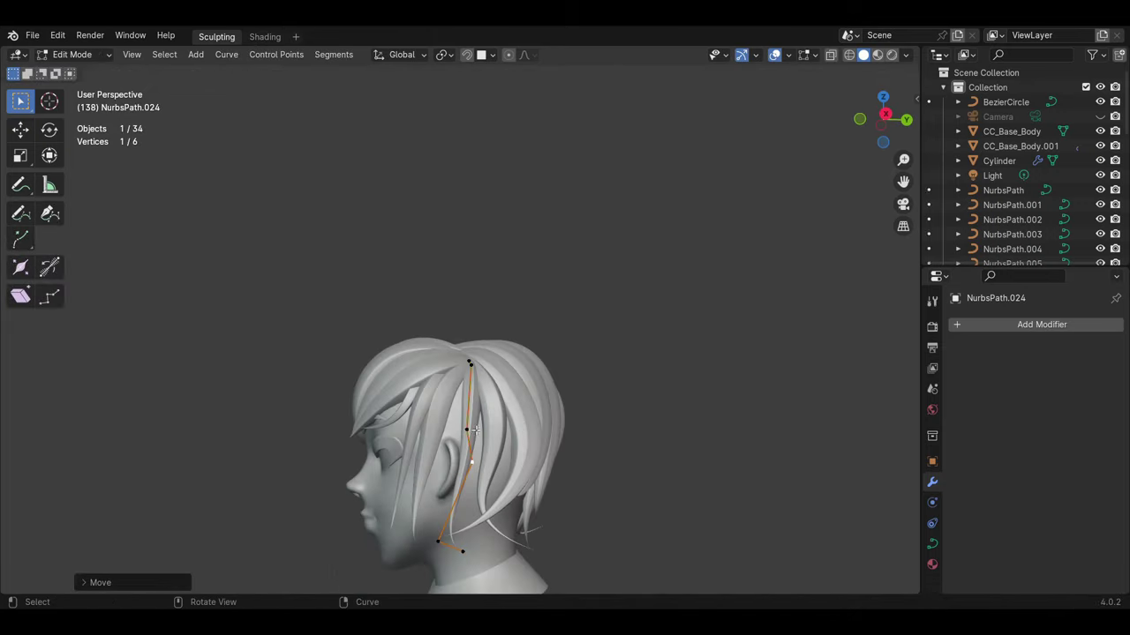
{"action": "left_click", "coordinate": [471, 379]}
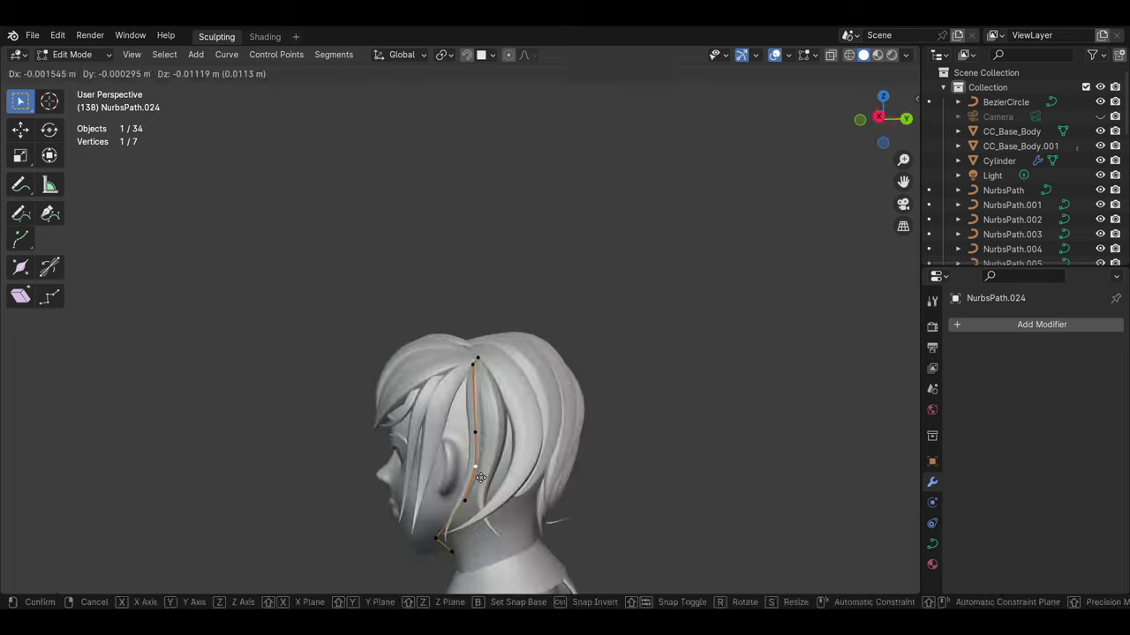
{"action": "left_click", "coordinate": [73, 54]}
{"action": "left_click", "coordinate": [62, 71]}
{"action": "middle_click_drag", "start_coordinate": [523, 417], "coordinate": [469, 416]}
{"action": "left_click", "coordinate": [484, 476]}
Step: Move a strand point down toward the nape and check it from around the head
{"action": "key", "text": "Tab"}
{"action": "mouse_move", "coordinate": [483, 477]}
{"action": "middle_mouse_down"}
{"action": "mouse_move", "coordinate": [323, 436]}
{"action": "mouse_move", "coordinate": [415, 547]}
{"action": "middle_mouse_up"}
{"action": "key", "text": "g"}
{"action": "left_click", "coordinate": [429, 575]}
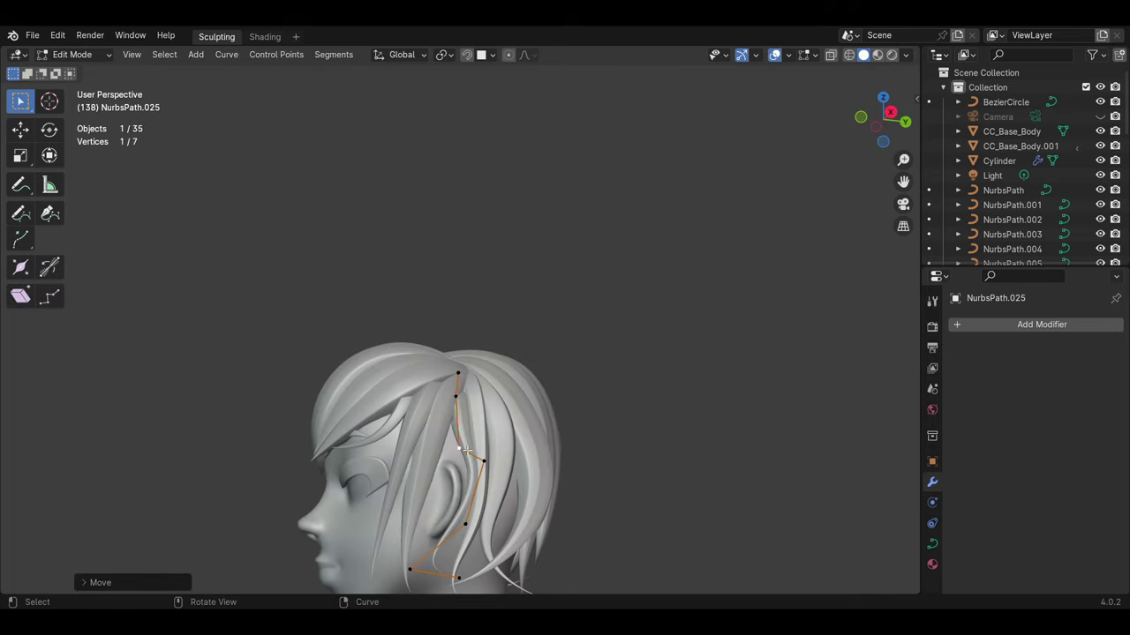
{"action": "mouse_move", "coordinate": [469, 427]}
{"action": "middle_mouse_down"}
{"action": "mouse_move", "coordinate": [494, 415]}
{"action": "mouse_move", "coordinate": [459, 414]}
{"action": "middle_mouse_up"}
{"action": "mouse_move", "coordinate": [599, 448]}
{"action": "middle_mouse_down"}
{"action": "mouse_move", "coordinate": [565, 441]}
{"action": "mouse_move", "coordinate": [487, 458]}
{"action": "mouse_move", "coordinate": [510, 449]}
{"action": "middle_mouse_up"}
{"action": "key", "text": "Tab"}
{"action": "left_click", "coordinate": [487, 457], "text": "shift"}
{"action": "left_click", "coordinate": [506, 467]}
{"action": "key", "text": "Tab"}
Step: Add strands NurbsPath.027 and NurbsPath.028, moving the second vertically along Z
{"action": "key", "text": "Tab"}
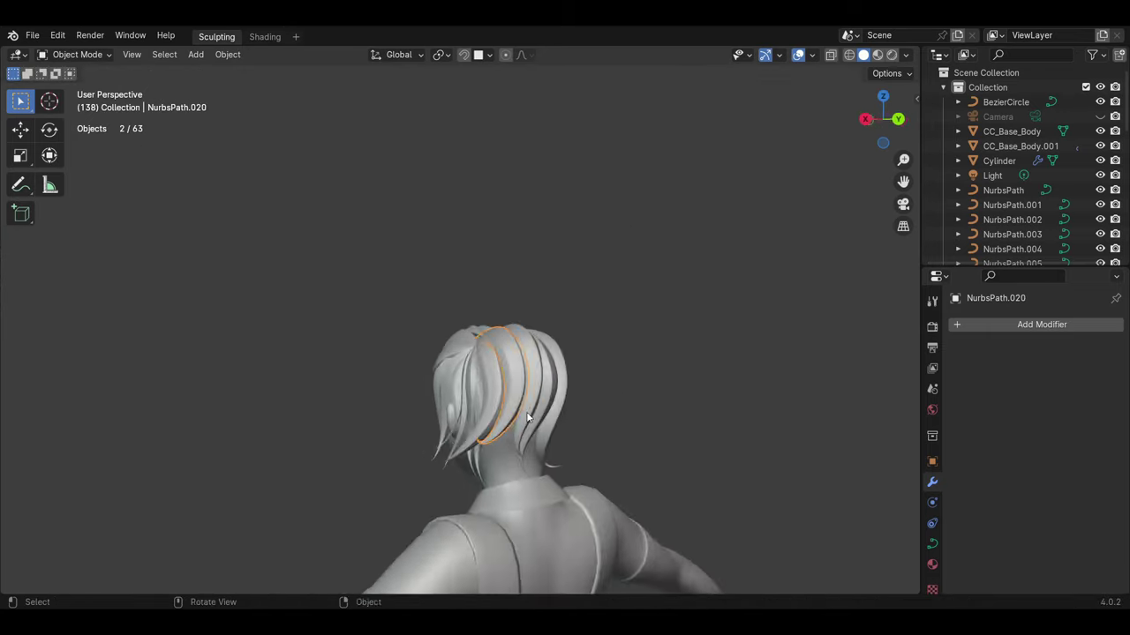
{"action": "key", "text": "shift+d"}
{"action": "left_click", "coordinate": [638, 300]}
{"action": "key", "text": "alt+a"}
{"action": "mouse_move", "coordinate": [638, 299]}
{"action": "middle_mouse_down"}
{"action": "mouse_move", "coordinate": [414, 387]}
{"action": "mouse_move", "coordinate": [469, 315]}
{"action": "mouse_move", "coordinate": [465, 401]}
{"action": "mouse_move", "coordinate": [514, 399]}
{"action": "mouse_move", "coordinate": [521, 468]}
{"action": "mouse_move", "coordinate": [346, 322]}
{"action": "middle_mouse_up"}
{"action": "key", "text": "shift+d"}
{"action": "key", "text": "z"}
{"action": "left_click", "coordinate": [508, 382]}
Step: Add NurbsPath.029 and NurbsPath.030, pulling their end points down behind the head
{"action": "key", "text": "Tab"}
{"action": "key", "text": "Tab"}
{"action": "key", "text": "shift+d"}
{"action": "left_click", "coordinate": [499, 349]}
{"action": "key", "text": "Tab"}
{"action": "mouse_move", "coordinate": [500, 350]}
{"action": "middle_mouse_down"}
{"action": "mouse_move", "coordinate": [450, 466]}
{"action": "mouse_move", "coordinate": [465, 410]}
{"action": "mouse_move", "coordinate": [533, 421]}
{"action": "mouse_move", "coordinate": [633, 491]}
{"action": "mouse_move", "coordinate": [202, 202]}
{"action": "middle_mouse_up"}
{"action": "left_click", "coordinate": [450, 466]}
{"action": "key", "text": "g"}
{"action": "left_click", "coordinate": [459, 441]}
Step: Add NurbsPath.031 and NurbsPath.032, reshaping their points around the head
{"action": "key", "text": "Tab"}
{"action": "key", "text": "shift+d"}
{"action": "left_click", "coordinate": [468, 415]}
{"action": "key", "text": "Tab"}
{"action": "key", "text": "Tab"}
{"action": "mouse_move", "coordinate": [459, 424]}
{"action": "middle_mouse_down"}
{"action": "mouse_move", "coordinate": [512, 465]}
{"action": "mouse_move", "coordinate": [496, 434]}
{"action": "mouse_move", "coordinate": [638, 438]}
{"action": "middle_mouse_up"}
{"action": "key", "text": "shift+d"}
{"action": "key", "text": "Tab"}
Step: Add NurbsPath.033 and NurbsPath.034, placing them over the top of the head
{"action": "key", "text": "Tab"}
{"action": "key", "text": "Tab"}
{"action": "key", "text": "g"}
{"action": "left_click", "coordinate": [431, 424]}
{"action": "key", "text": "Tab"}
{"action": "mouse_move", "coordinate": [431, 424]}
{"action": "middle_mouse_down"}
{"action": "mouse_move", "coordinate": [454, 361]}
{"action": "mouse_move", "coordinate": [448, 383]}
{"action": "mouse_move", "coordinate": [535, 315]}
{"action": "middle_mouse_up"}
{"action": "key", "text": "shift+d"}
{"action": "key", "text": "Tab"}
{"action": "key", "text": "g"}
{"action": "left_click", "coordinate": [386, 393]}
{"action": "key", "text": "Tab"}
{"action": "key", "text": "shift+d"}
{"action": "mouse_move", "coordinate": [477, 379]}
{"action": "middle_mouse_down"}
{"action": "mouse_move", "coordinate": [403, 369]}
{"action": "mouse_move", "coordinate": [442, 405]}
{"action": "middle_mouse_up"}
{"action": "left_click", "coordinate": [403, 368]}
{"action": "key", "text": "Tab"}
{"action": "key", "text": "Tab"}
{"action": "key", "text": "shift+d"}
{"action": "middle_click_drag", "start_coordinate": [437, 339], "coordinate": [424, 379]}
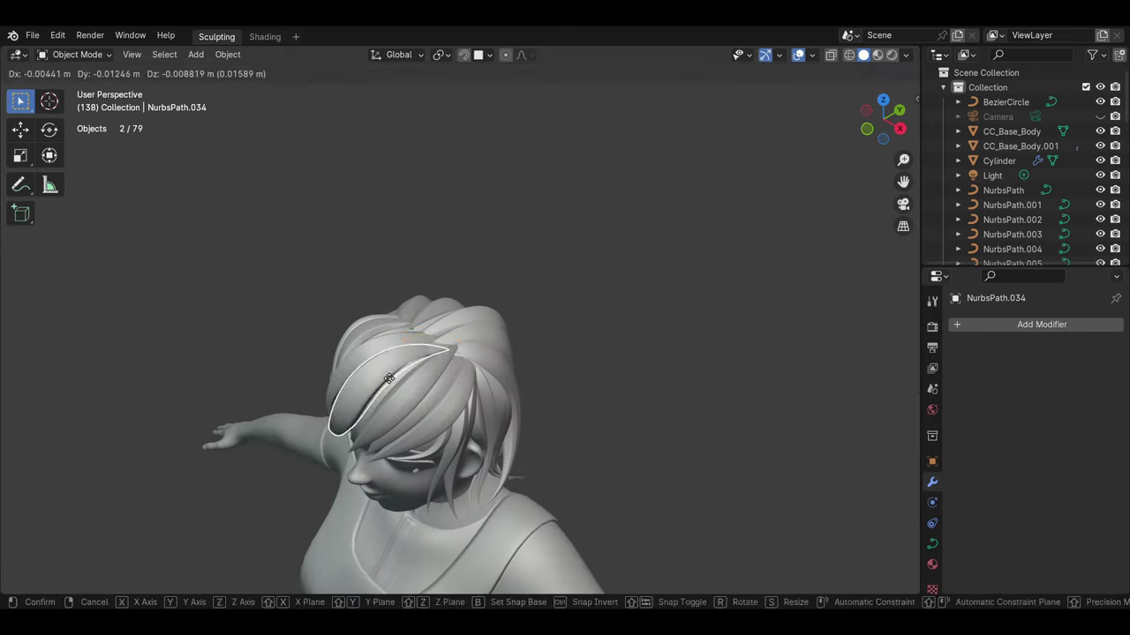
{"action": "left_click", "coordinate": [416, 409]}
{"action": "key", "text": "Tab"}
{"action": "middle_click_drag", "start_coordinate": [554, 275], "coordinate": [476, 370]}
{"action": "key", "text": "Tab"}
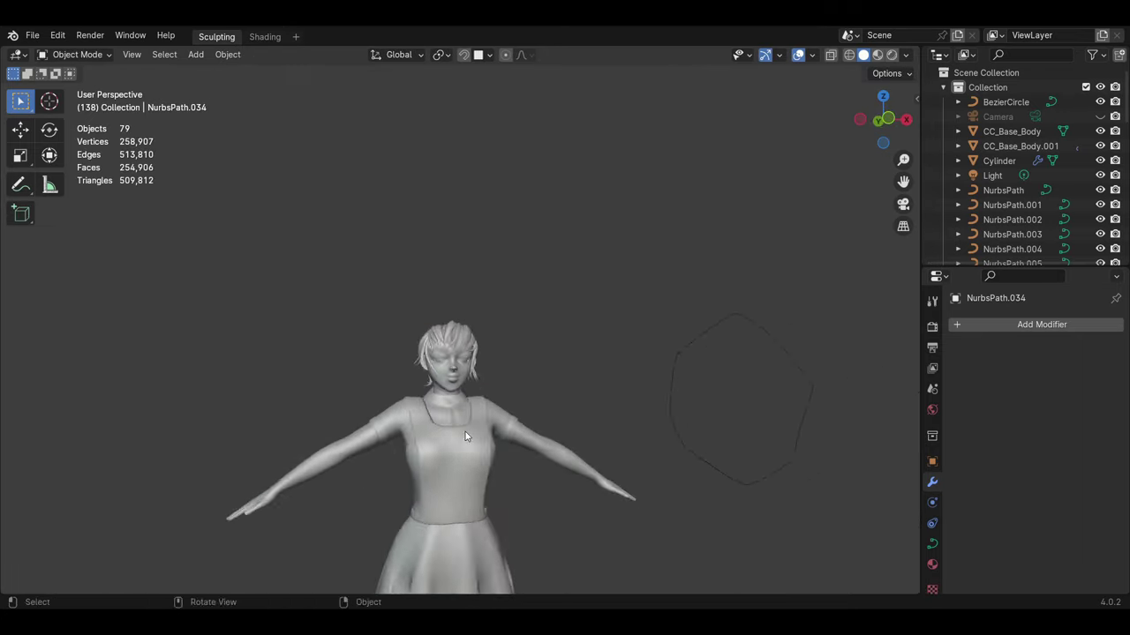
Step: Add NurbsPath.035 and finish last strand tweaks, reaching NurbsPath.036
{"action": "key", "text": "shift+d"}
{"action": "left_click", "coordinate": [521, 274]}
{"action": "mouse_move", "coordinate": [520, 274]}
{"action": "middle_mouse_down"}
{"action": "mouse_move", "coordinate": [446, 402]}
{"action": "mouse_move", "coordinate": [441, 370]}
{"action": "mouse_move", "coordinate": [380, 400]}
{"action": "mouse_move", "coordinate": [482, 240]}
{"action": "middle_mouse_up"}
{"action": "key", "text": "g"}
{"action": "key", "text": "Escape"}
{"action": "key", "text": "Tab"}
{"action": "scroll", "coordinate": [482, 240], "scroll_direction": "up", "scroll_amount": 5}
{"action": "left_click", "coordinate": [482, 240]}
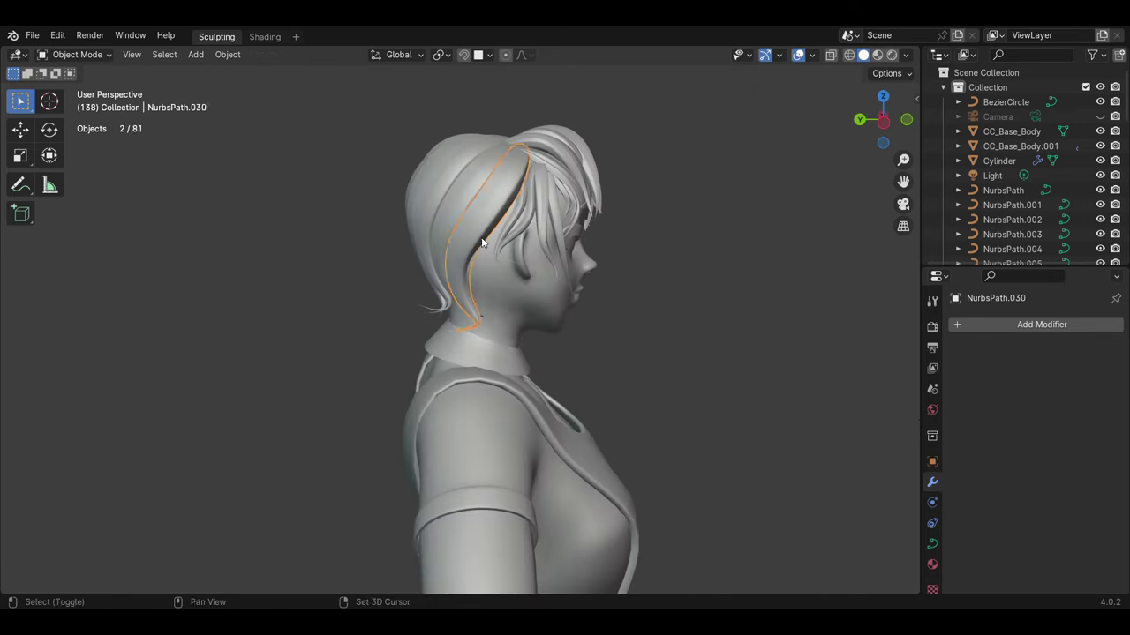
{"action": "left_click", "coordinate": [566, 329]}
{"action": "middle_click_drag", "start_coordinate": [565, 329], "coordinate": [424, 310]}
{"action": "key", "text": "Tab"}
{"action": "scroll", "coordinate": [424, 309], "scroll_direction": "down", "scroll_amount": 2}
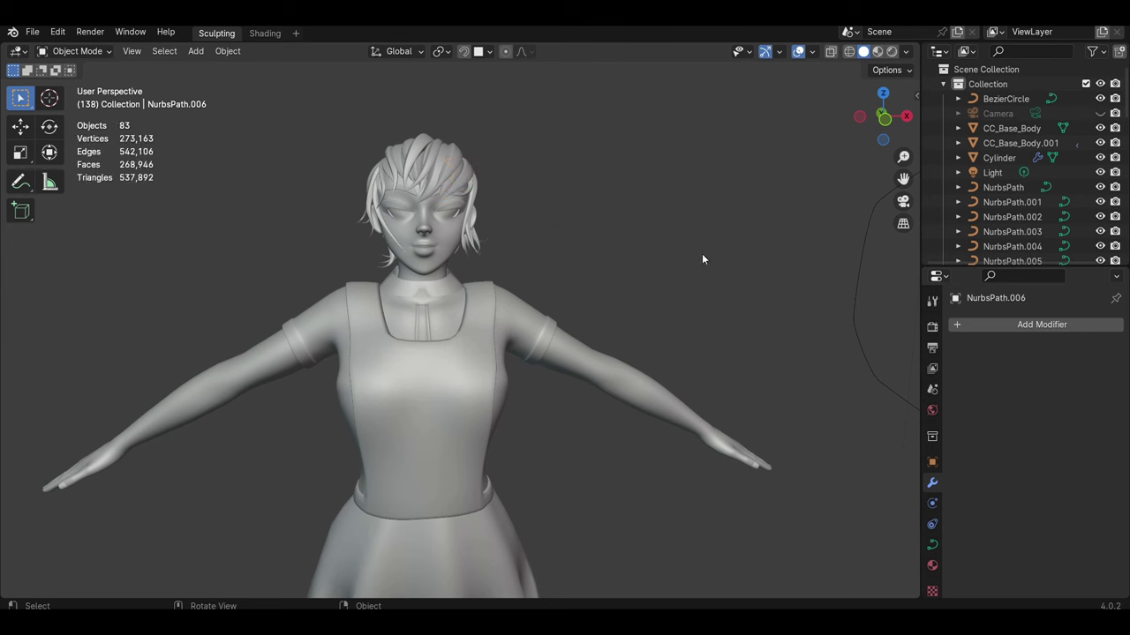
Step: Select all NurbsPath hair strands in the Outliner and convert them to meshes
{"action": "left_click_drag", "start_coordinate": [978, 357], "coordinate": [990, 447]}
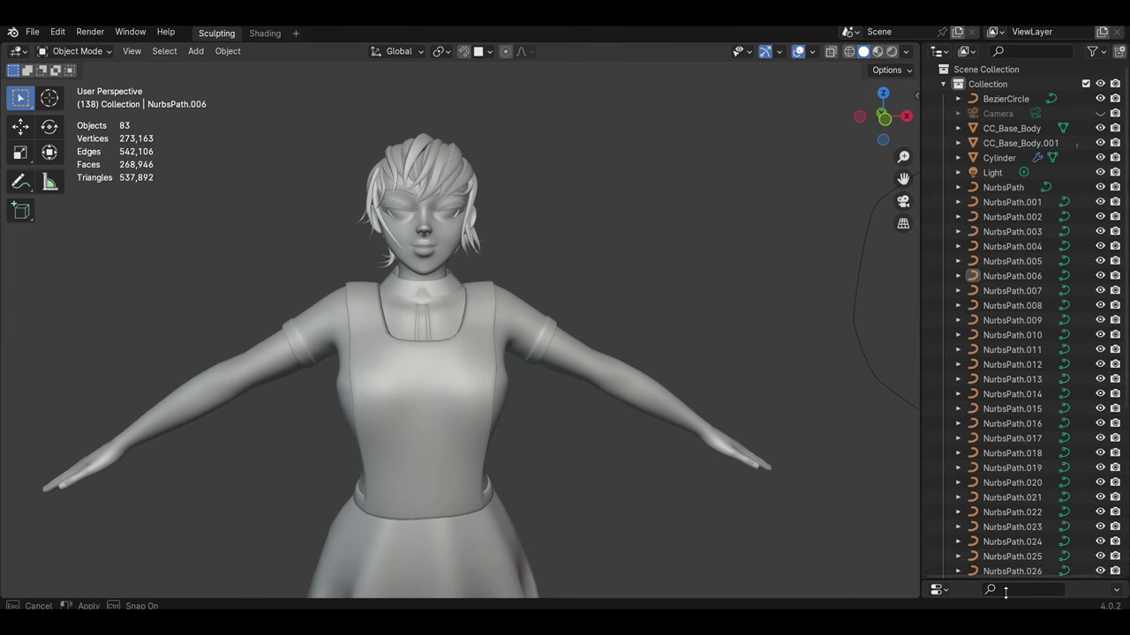
{"action": "scroll", "coordinate": [1005, 439], "scroll_direction": "down", "scroll_amount": 5}
{"action": "scroll", "coordinate": [1016, 353], "scroll_direction": "up", "scroll_amount": 5}
{"action": "left_click", "coordinate": [1006, 219], "text": "shift"}
{"action": "scroll", "coordinate": [1006, 355], "scroll_direction": "down", "scroll_amount": 5}
{"action": "scroll", "coordinate": [1006, 355], "scroll_direction": "up", "scroll_amount": 5}
{"action": "scroll", "coordinate": [1006, 354], "scroll_direction": "up", "scroll_amount": 2}
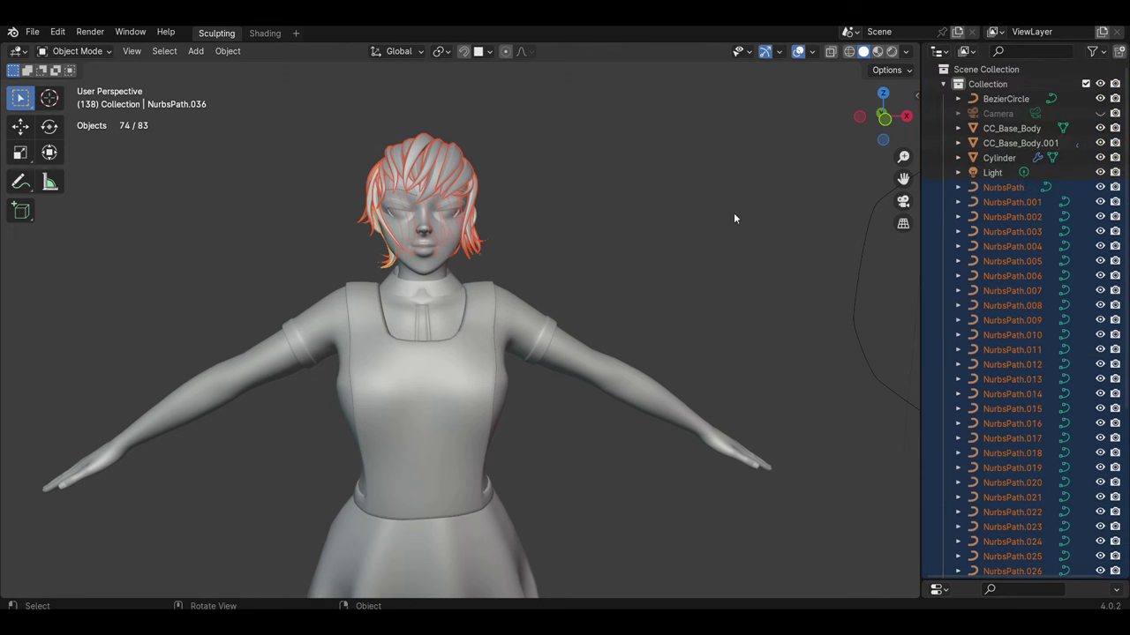
{"action": "right_click", "coordinate": [621, 312]}
{"action": "left_click", "coordinate": [721, 330]}
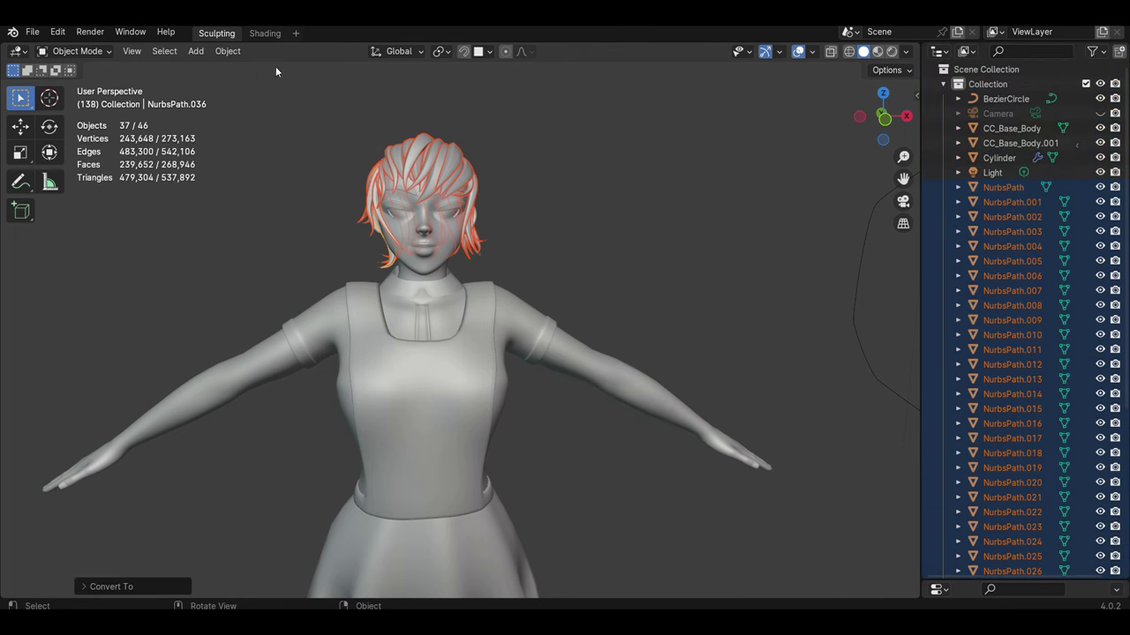
Step: Join the strand meshes into a single object named Hair
{"action": "left_click", "coordinate": [228, 50]}
{"action": "left_click", "coordinate": [261, 187]}
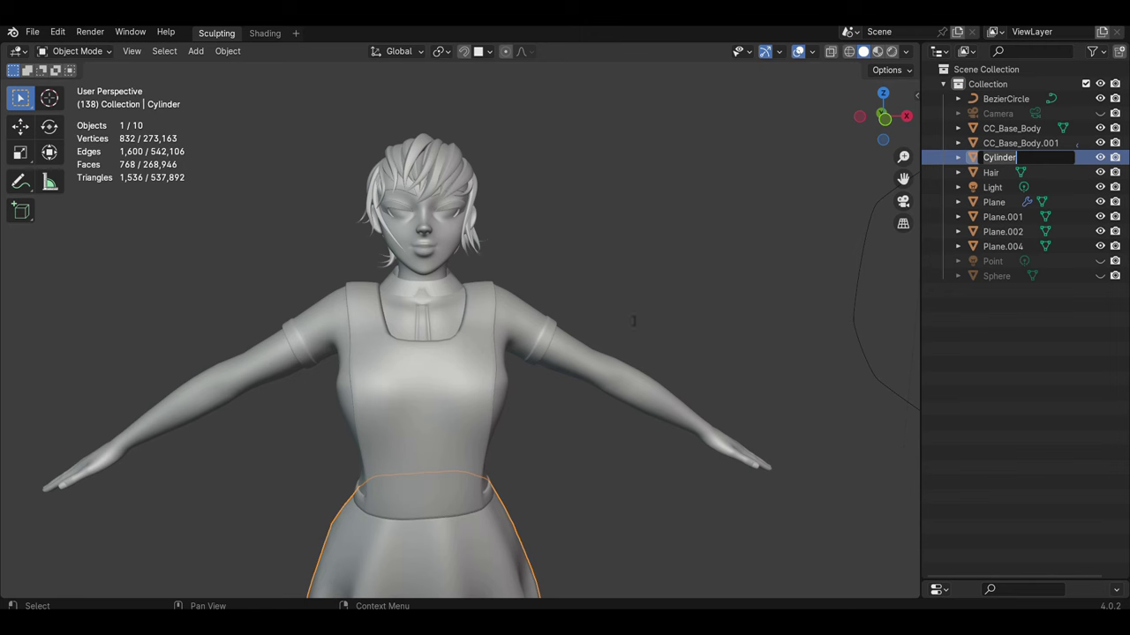
{"action": "key", "text": "Return"}
Step: Begin renaming the Cylinder skirt object in the Outliner
{"action": "scroll", "coordinate": [612, 285], "scroll_direction": "down", "scroll_amount": 2}
{"action": "scroll", "coordinate": [612, 284], "scroll_direction": "down", "scroll_amount": 2}
{"action": "double_click", "coordinate": [995, 158]}
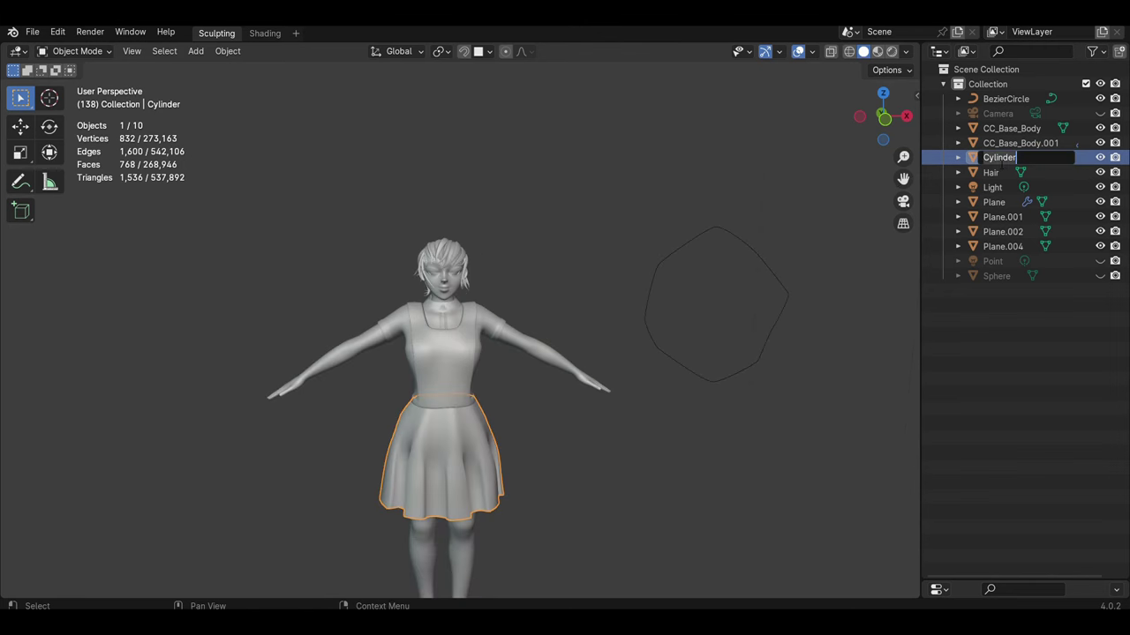